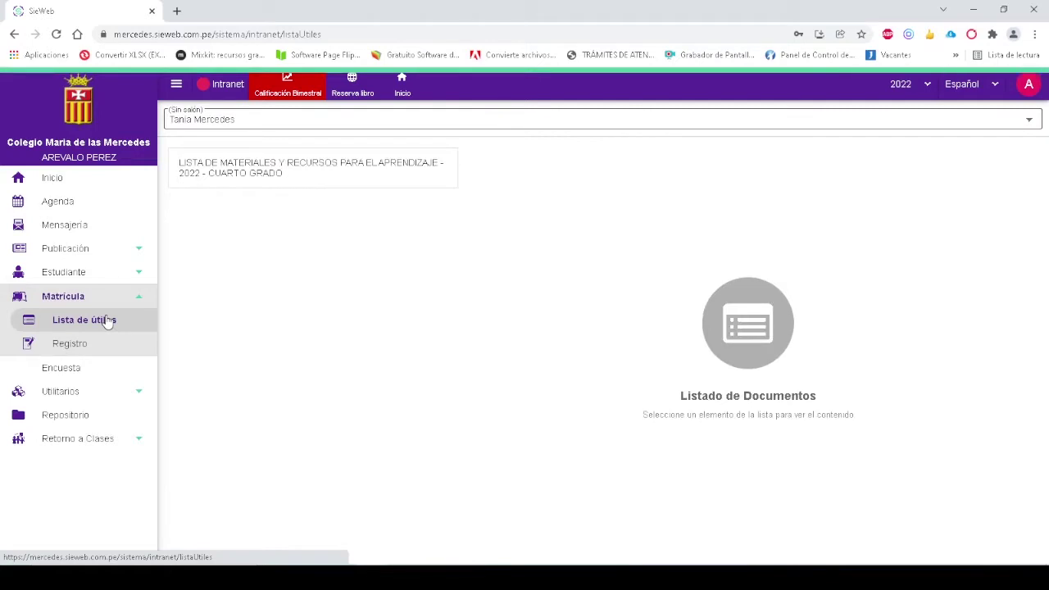
View the 2022 fourth-grade materials list PDF, then go to the Matrícula Registro page
left_click(255, 170)
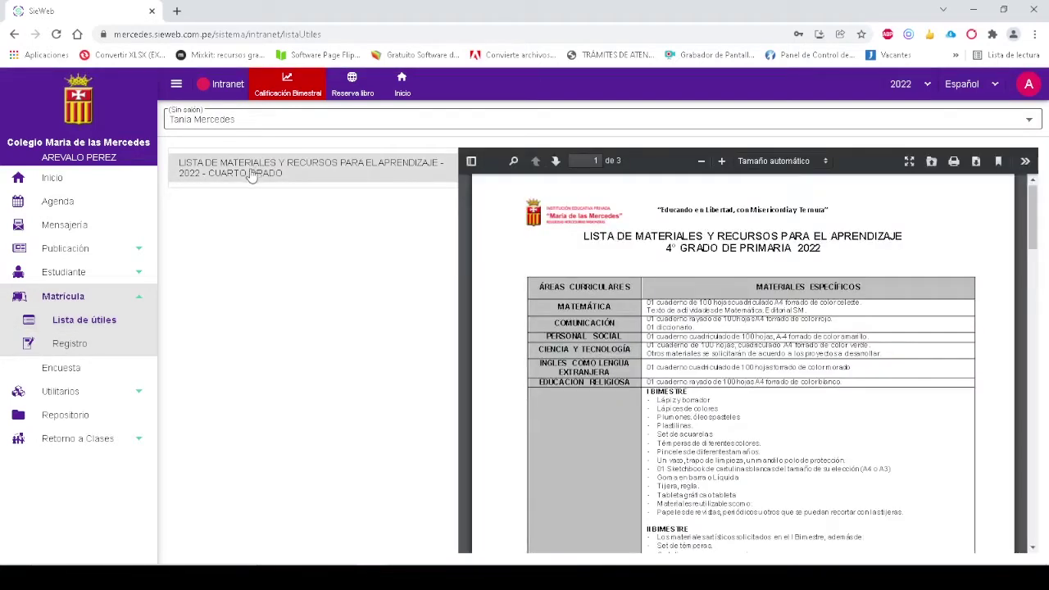
left_click(86, 346)
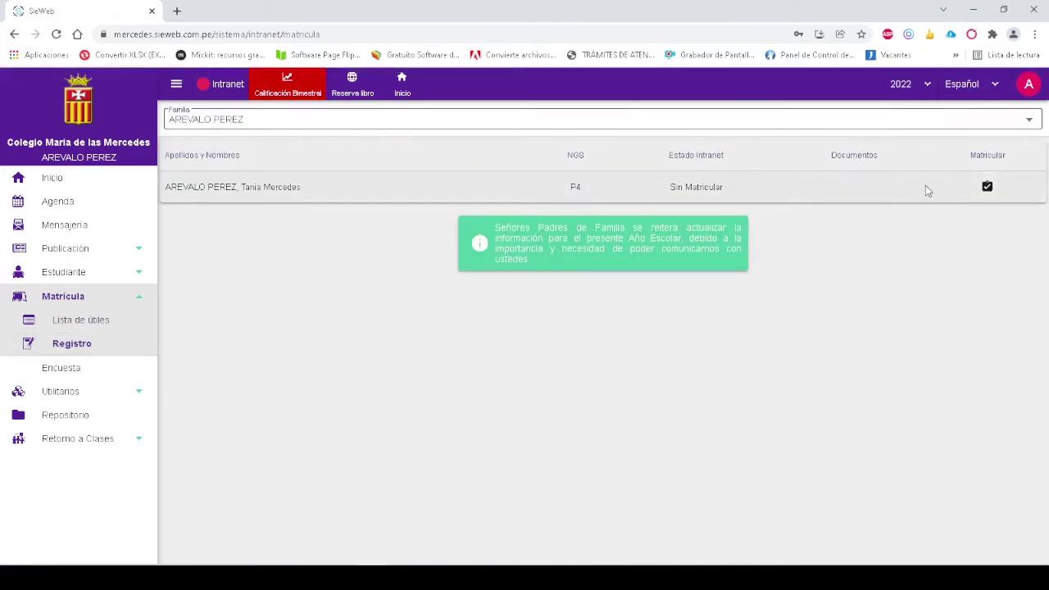
Start the student's Matrícula 2022 and pass Bienvenida and Validación to the Fichas step
left_click(988, 187)
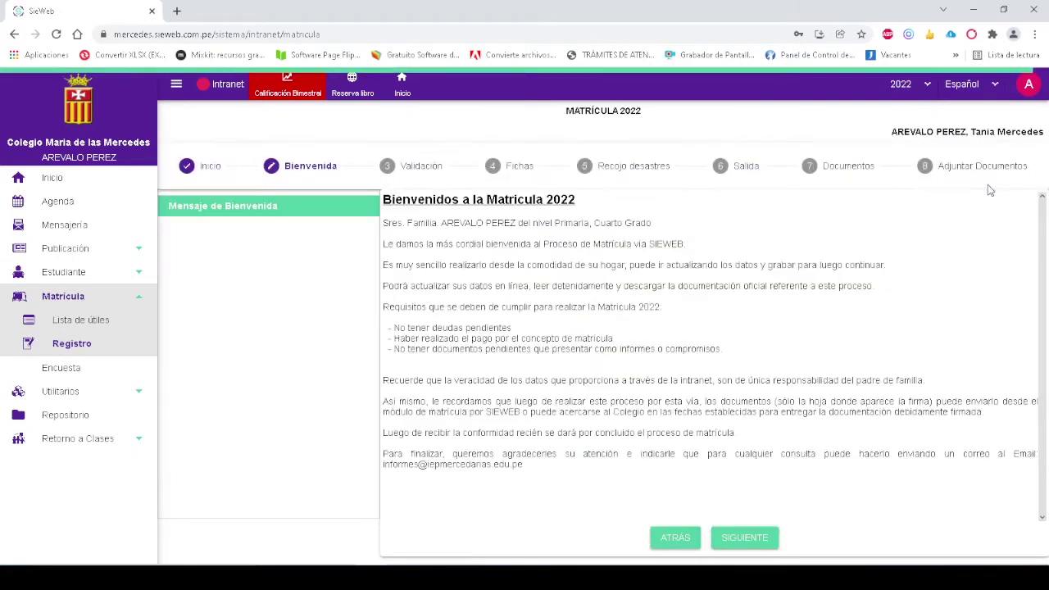
left_click(746, 542)
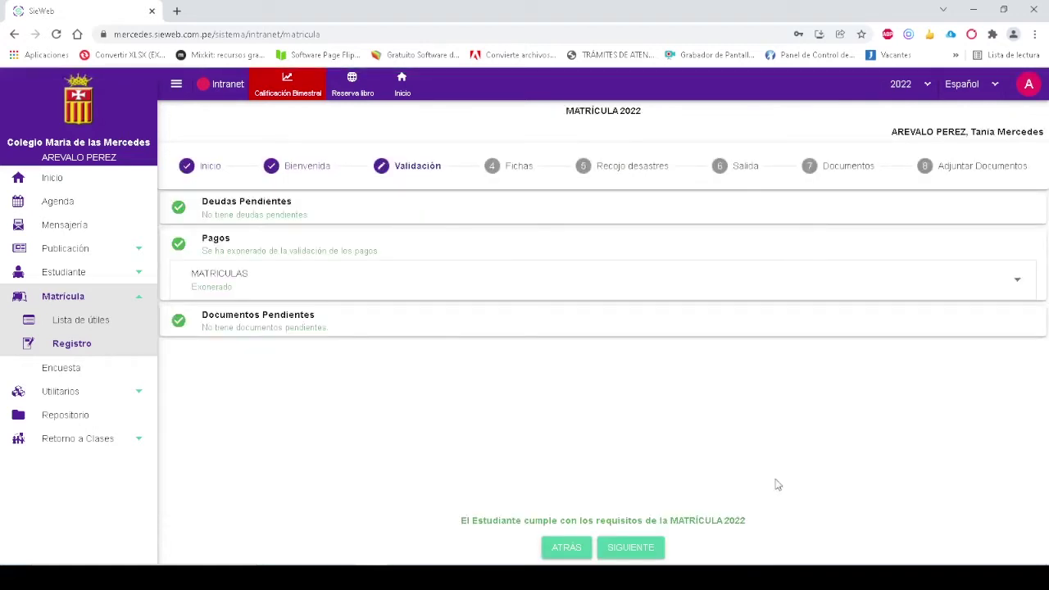
left_click(655, 548)
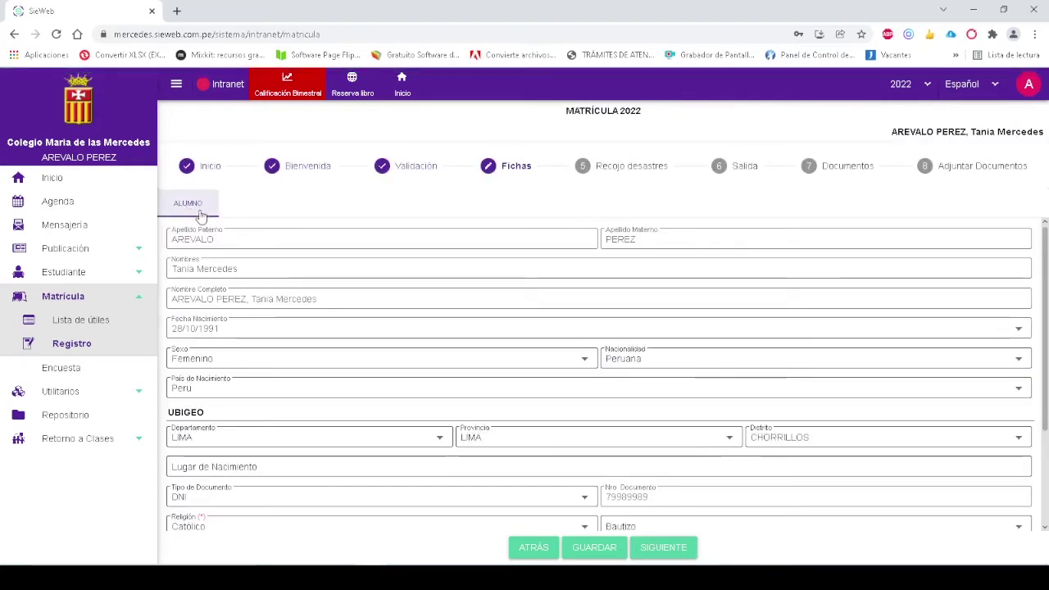
Set Responsable de Pago to Padre, keep Responsable de Matrícula as Madre, and save
scroll(202, 223, "down", 1)
scroll(205, 229, "down", 1)
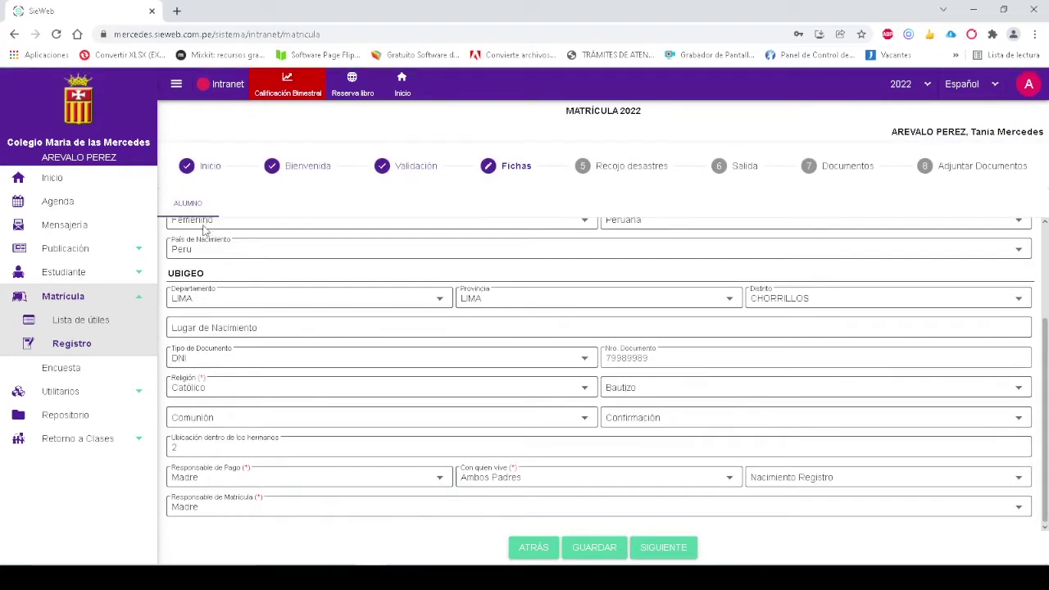
left_click(434, 481)
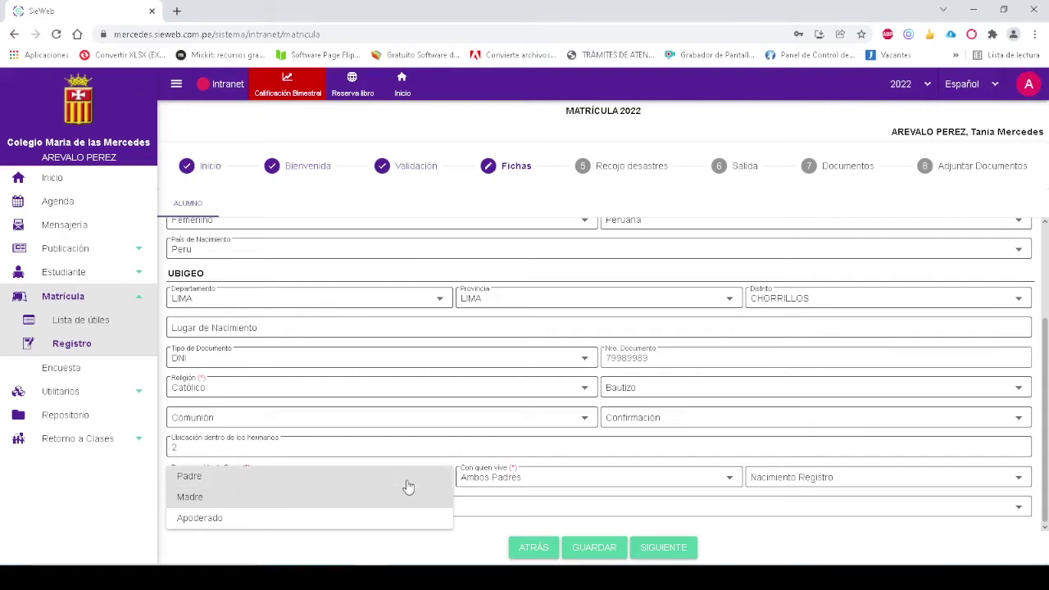
left_click(408, 487)
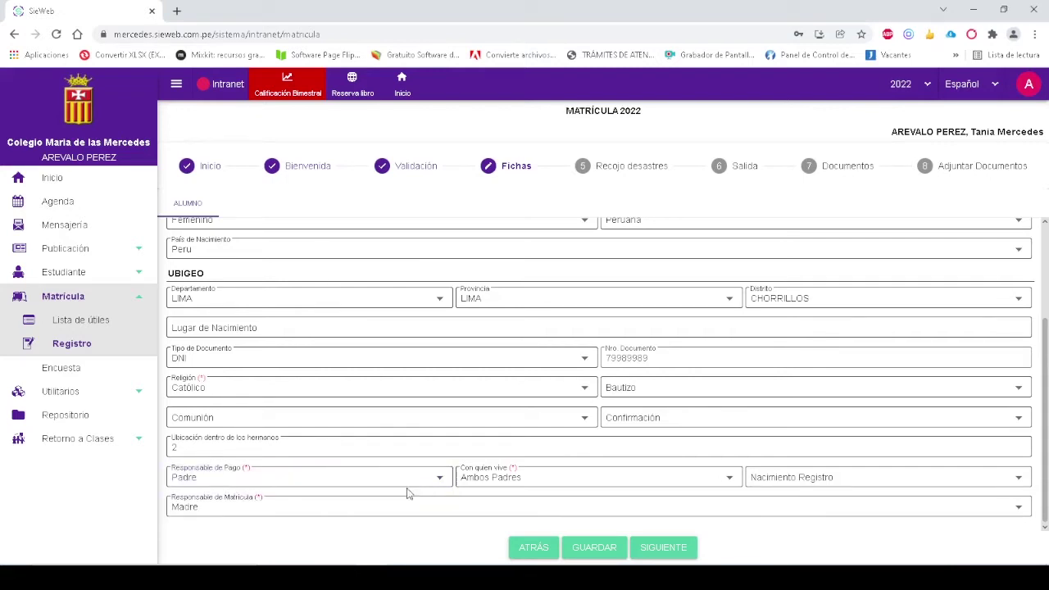
left_click(394, 503)
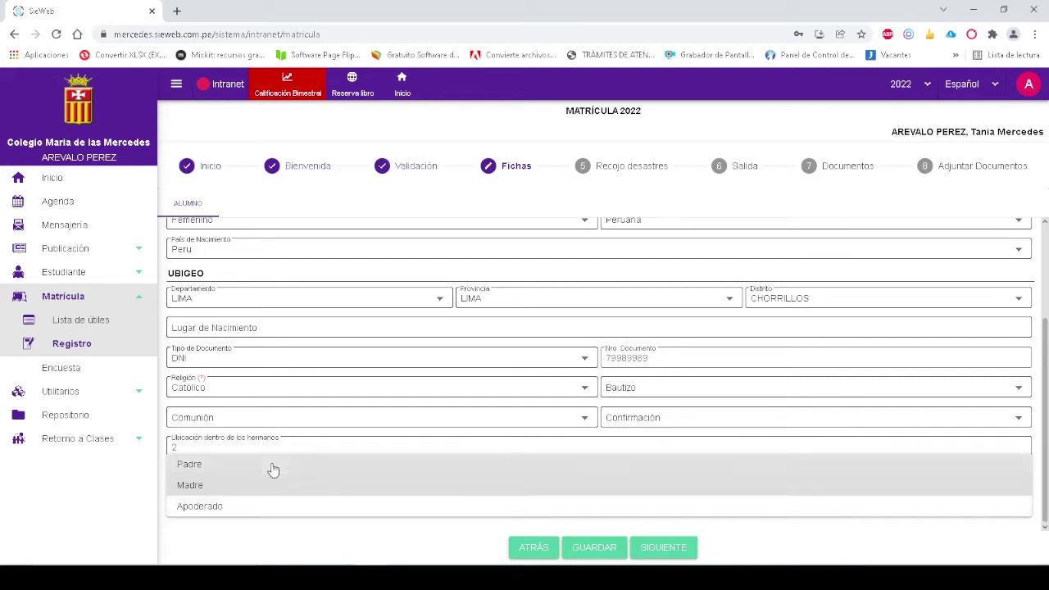
left_click(363, 525)
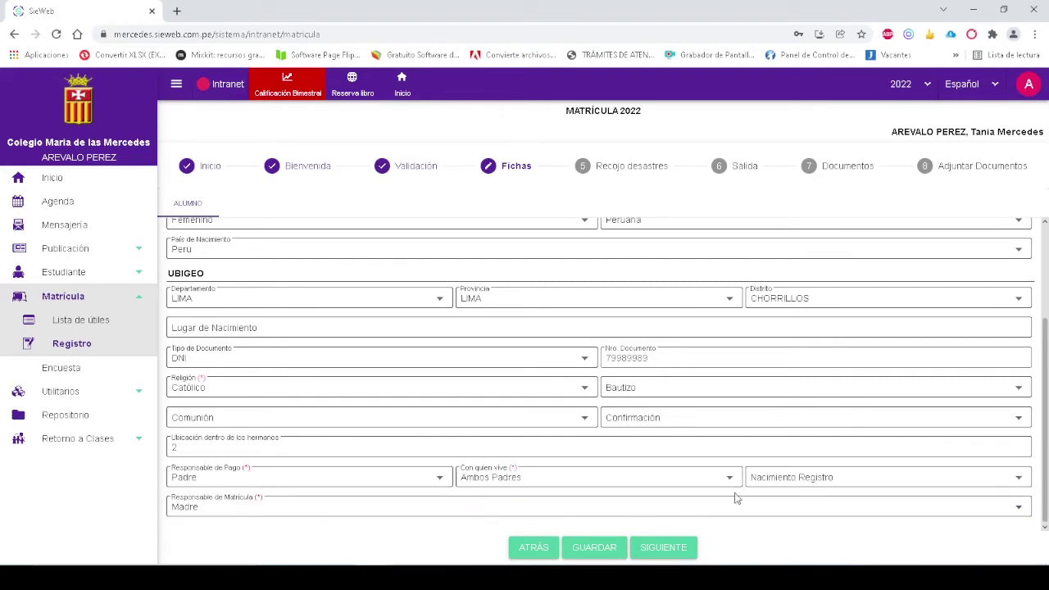
left_click(602, 548)
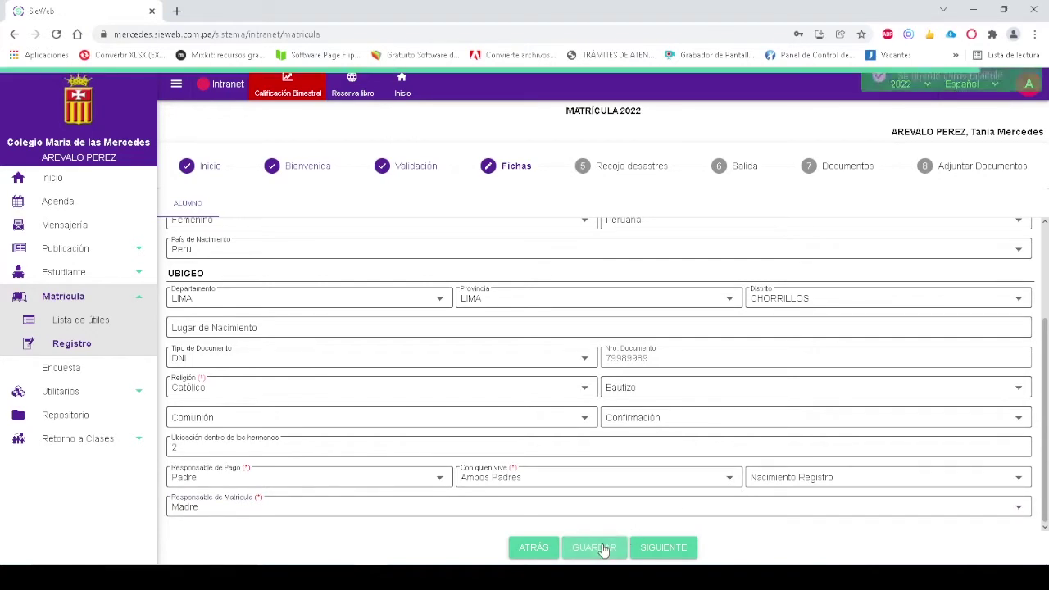
left_click(676, 553)
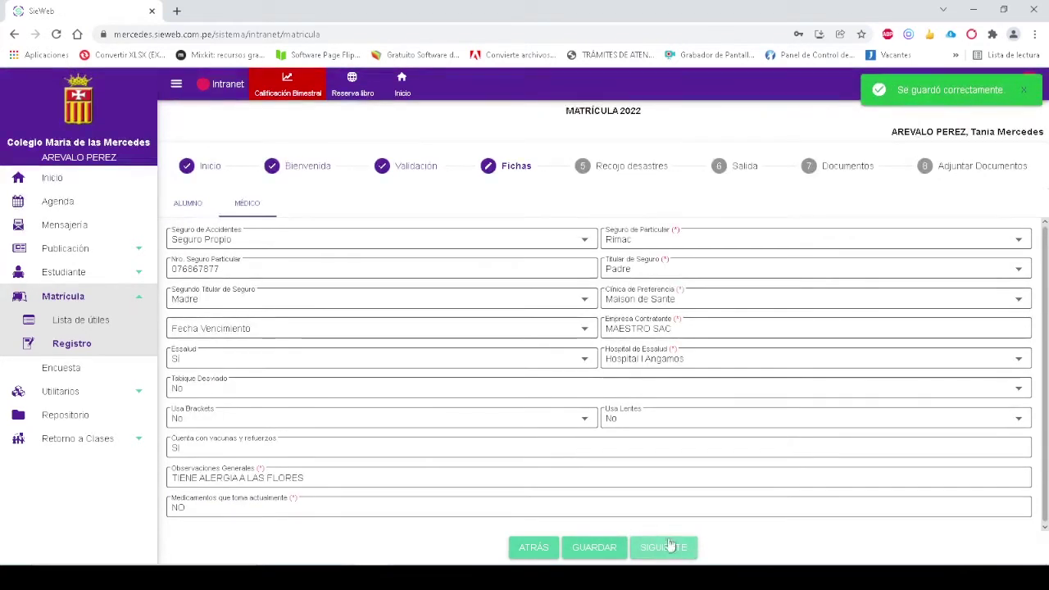
left_click(703, 241)
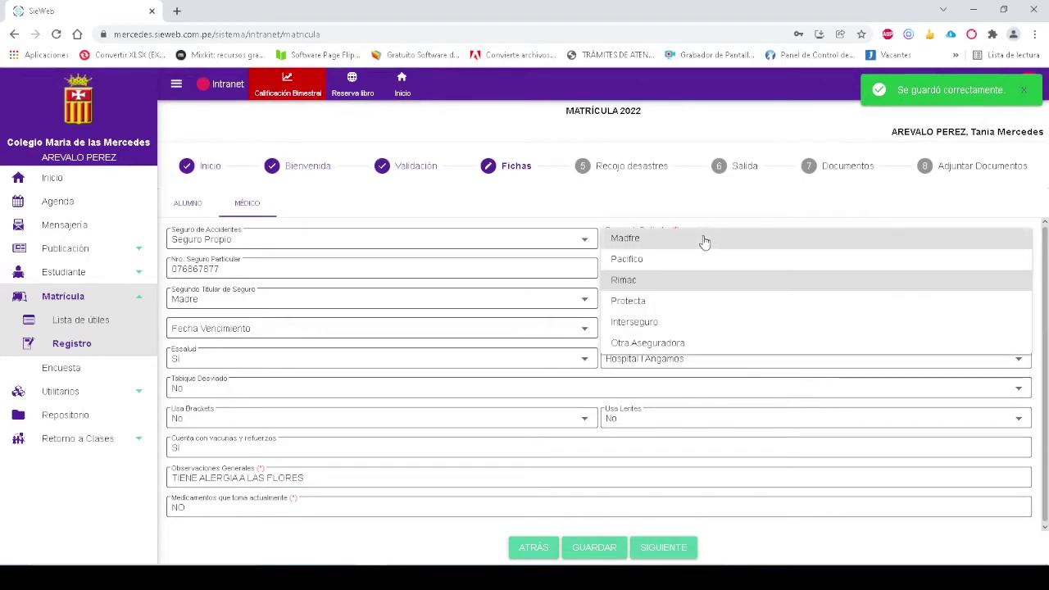
left_click(673, 259)
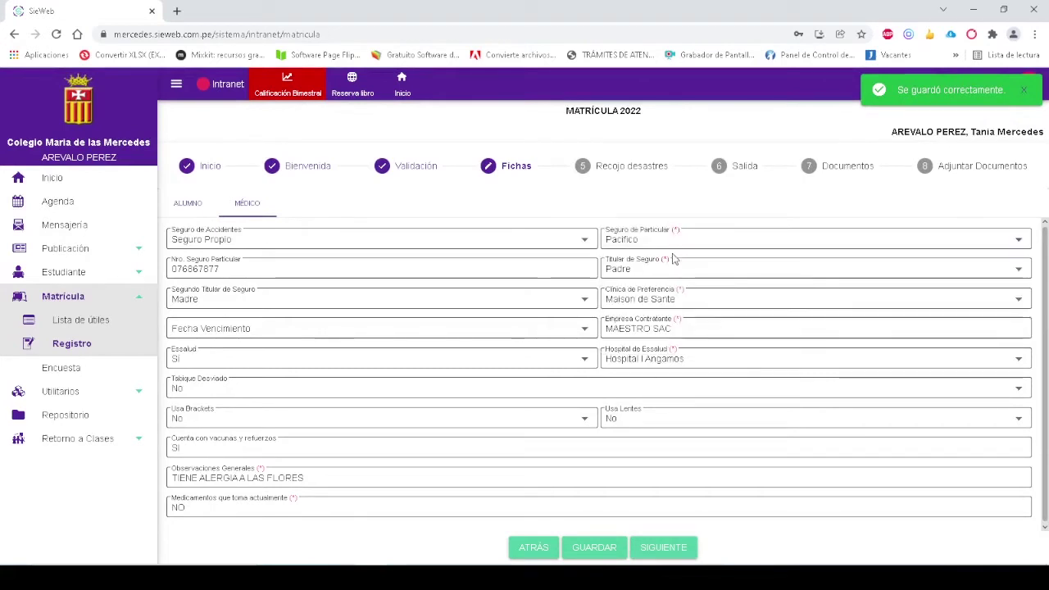
double_click(404, 271)
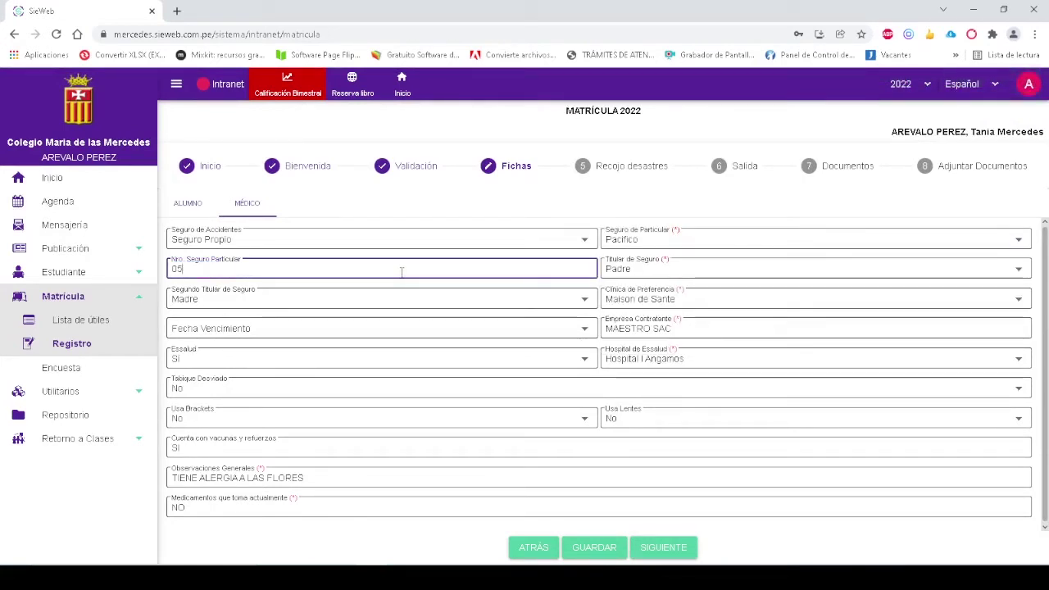
Make Madre and Padre the two insurance holders
left_click(637, 277)
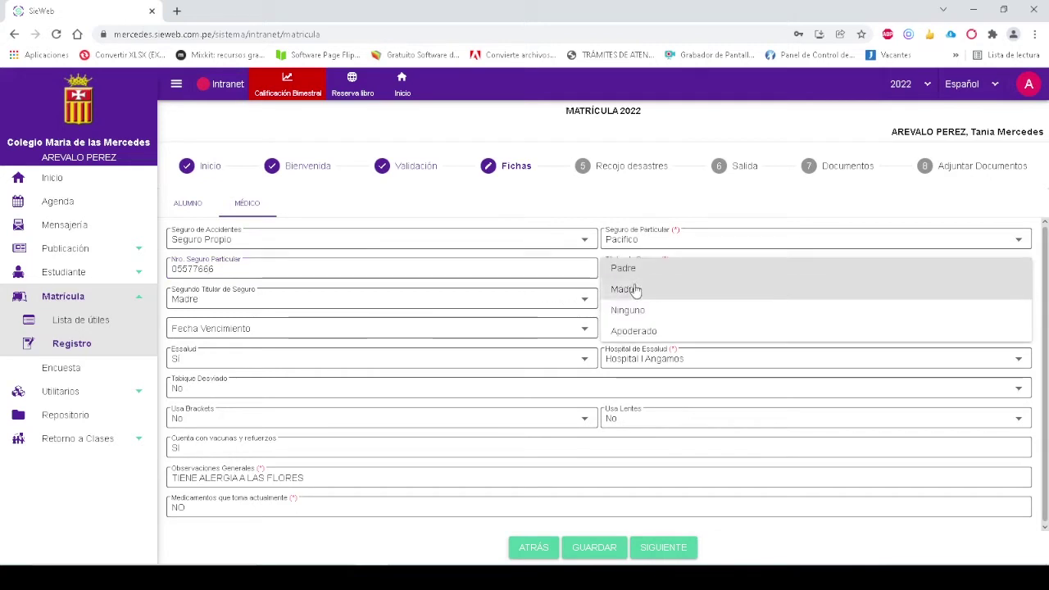
left_click(629, 289)
left_click(353, 306)
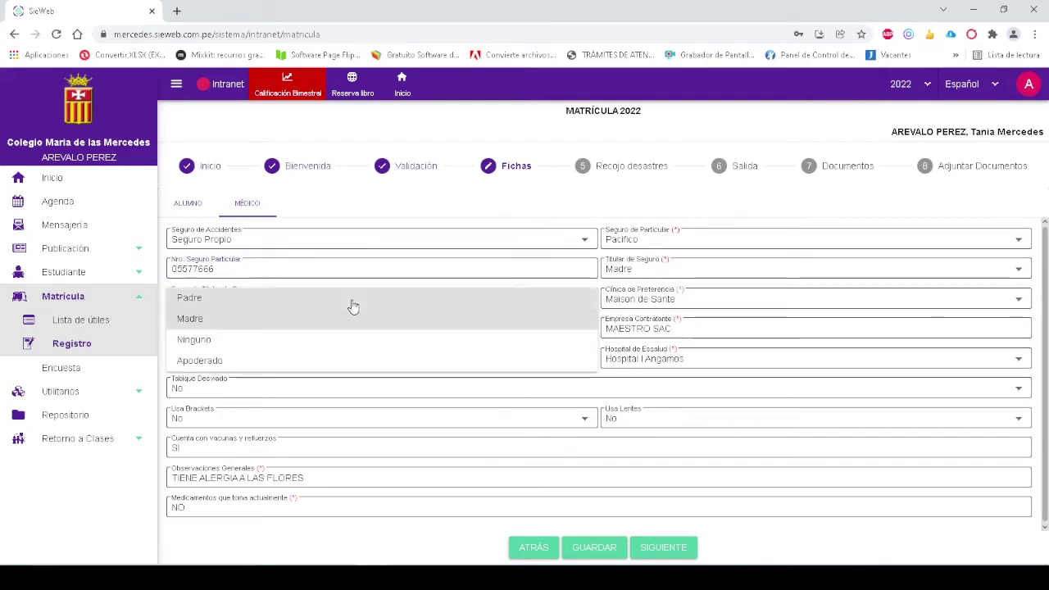
left_click(297, 299)
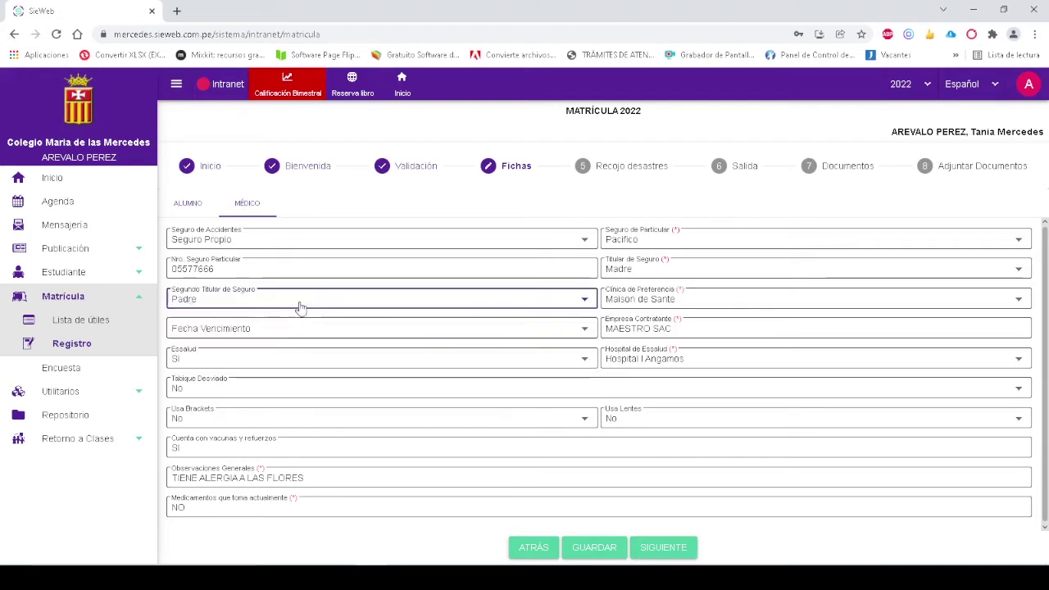
Choose Clinica Delgado as preferred clinic, set Usa Lentes to Sí, and save
left_click(644, 299)
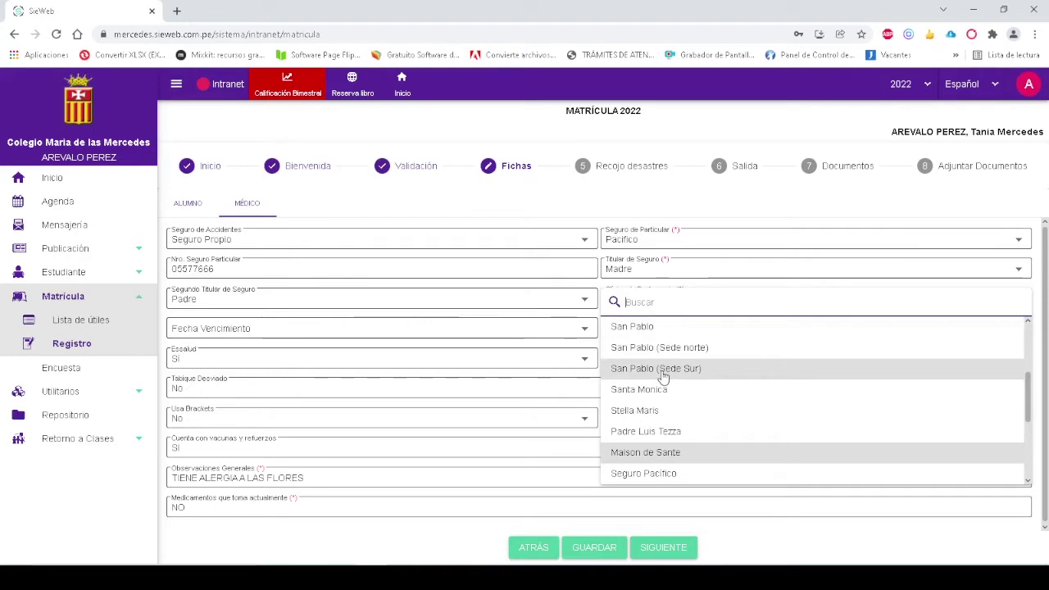
scroll(664, 377, "down", 1)
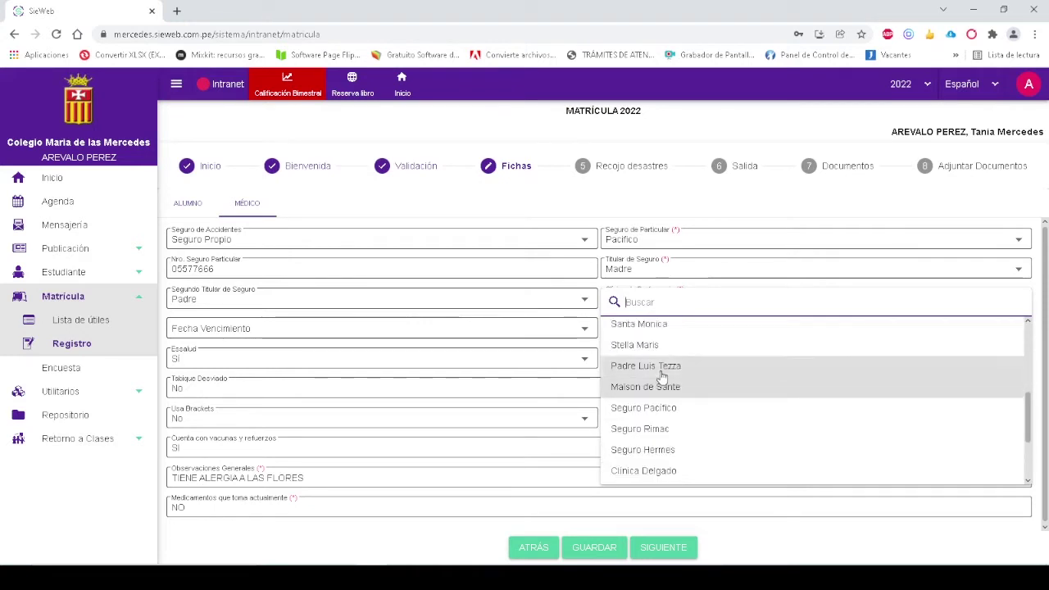
left_click(664, 470)
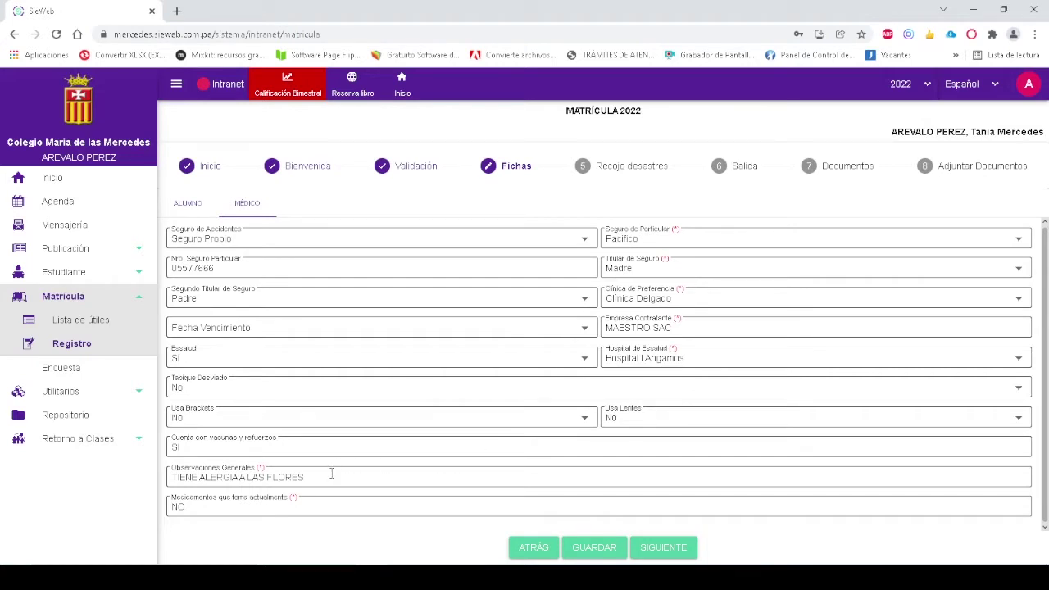
left_click(649, 416)
left_click(647, 419)
left_click(572, 550)
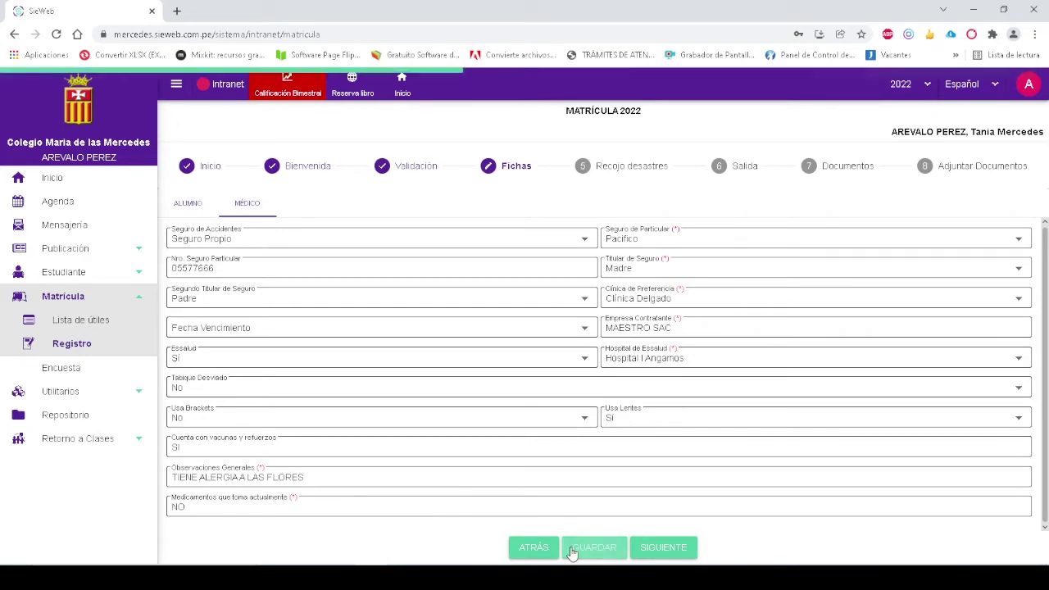
left_click(668, 548)
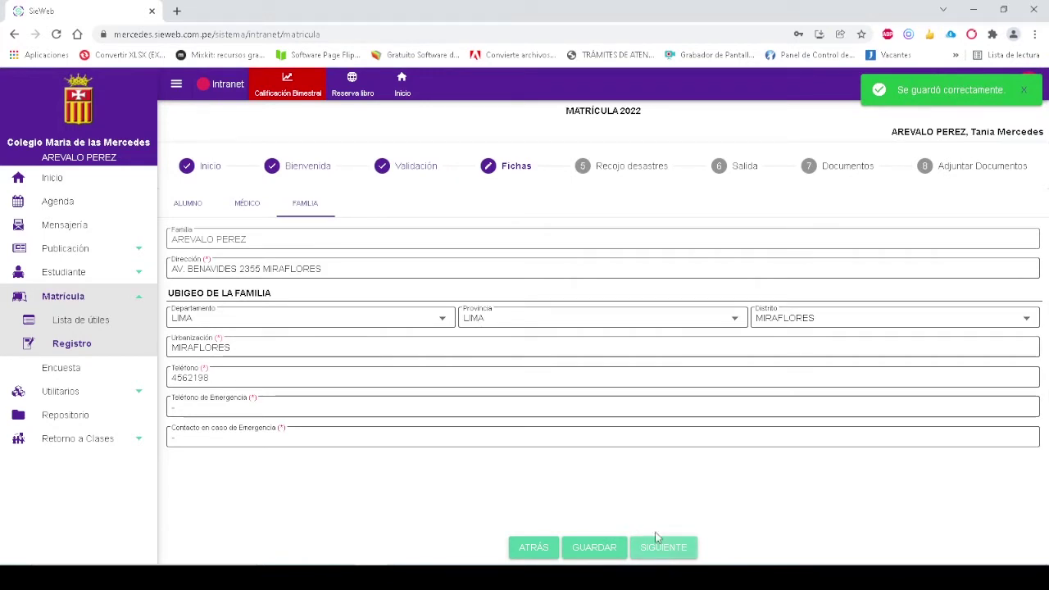
Update the family phone number and enter the emergency phone number
double_click(246, 382)
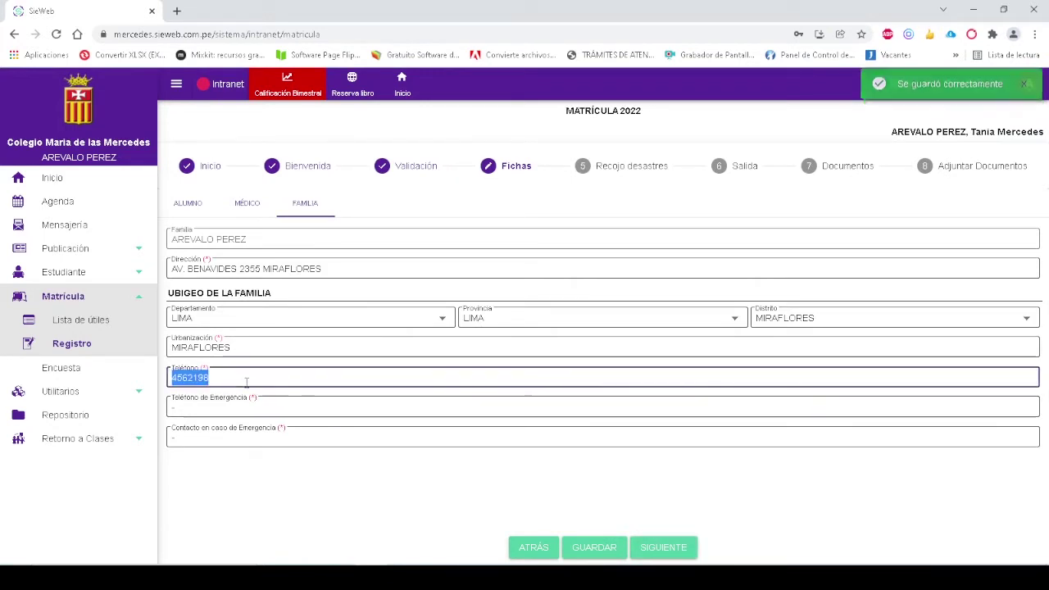
type("4466667")
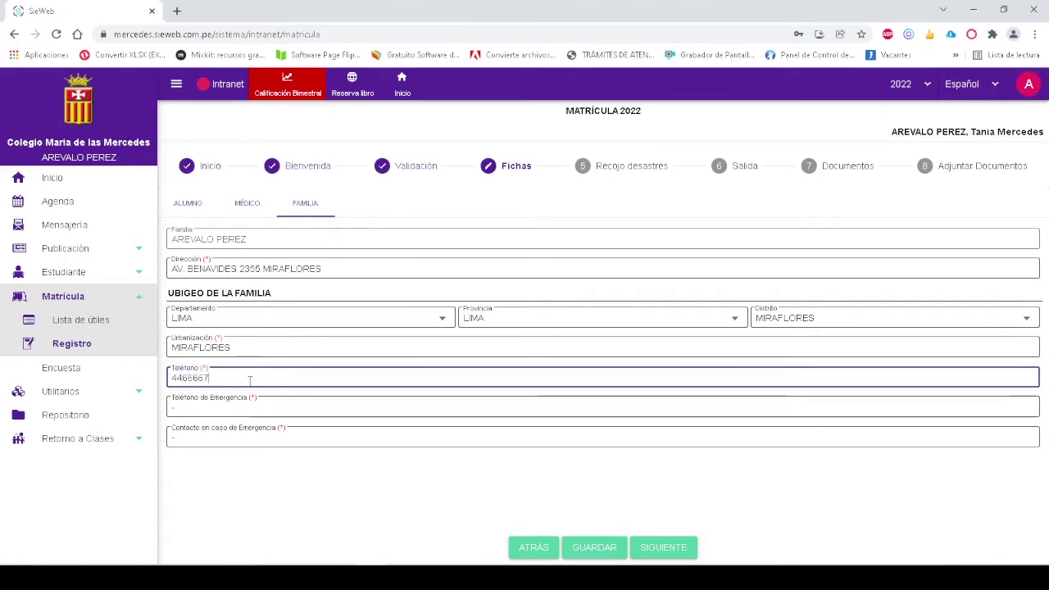
left_click(270, 412)
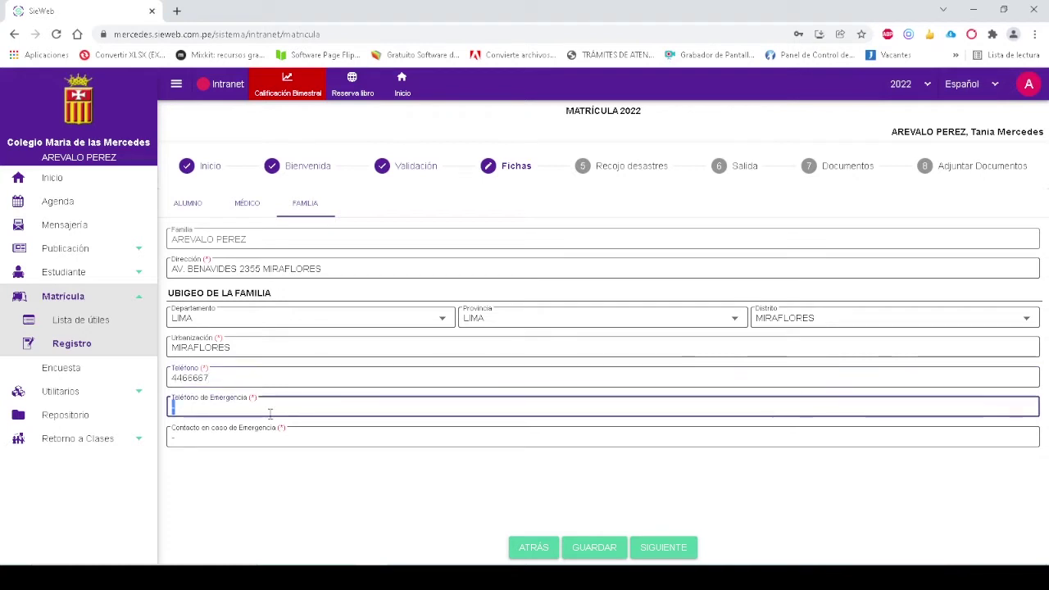
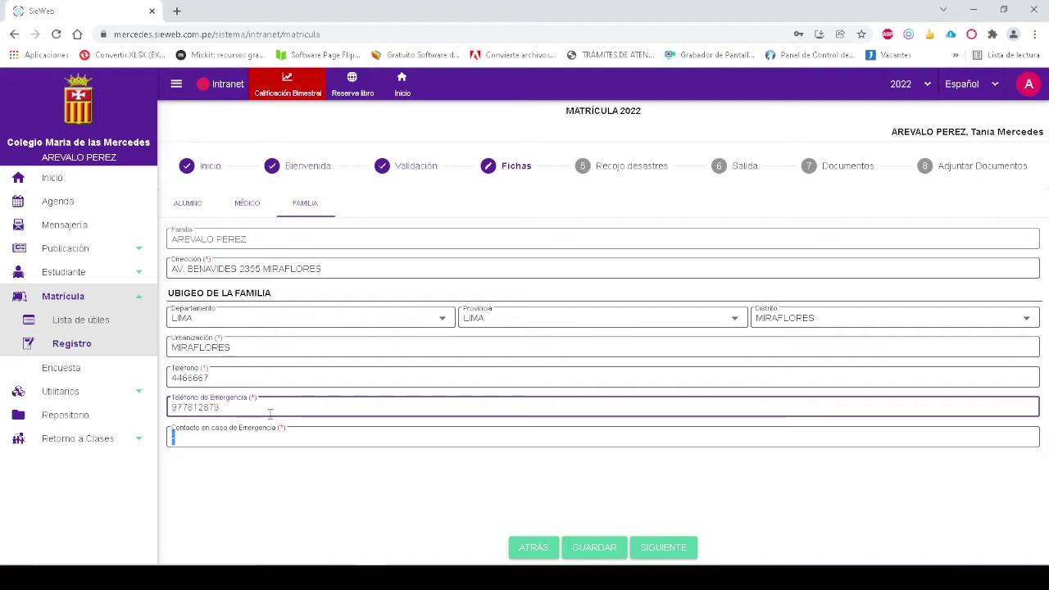
Enter the uncle (Tío) as the emergency contact and save the family details
key("Tab")
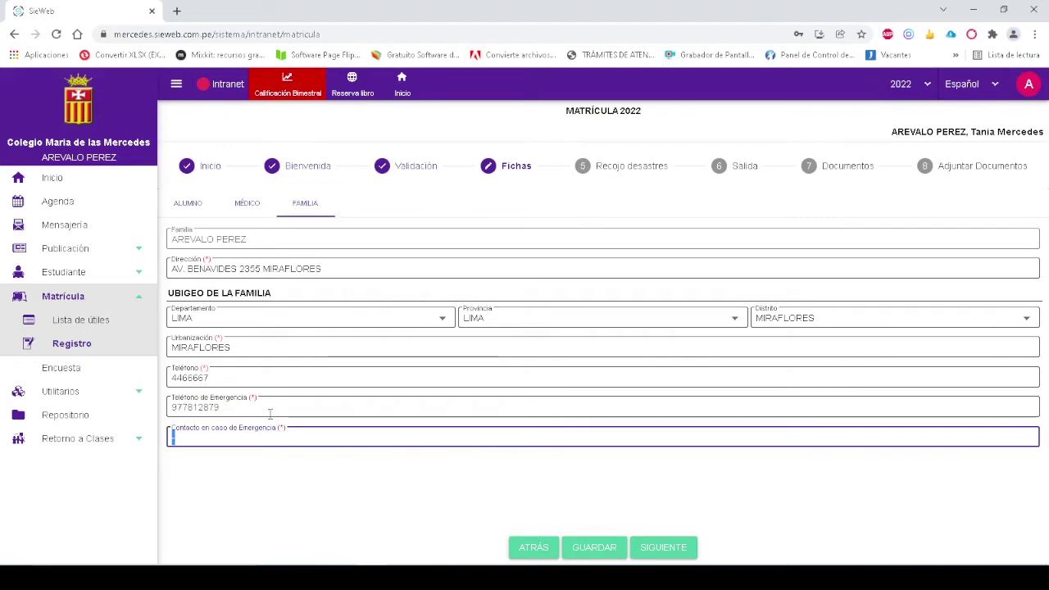
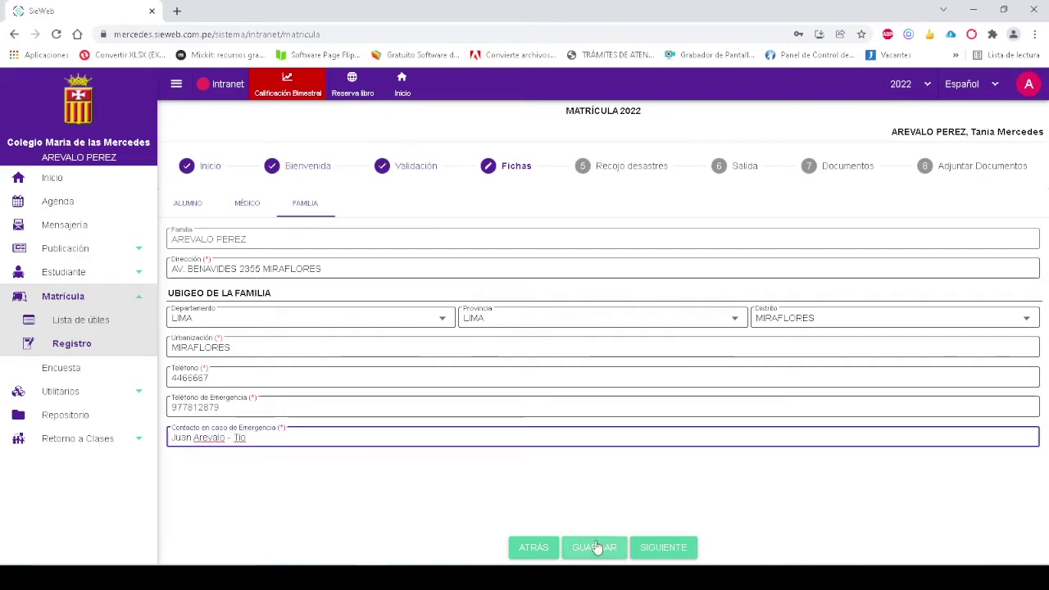
left_click(596, 547)
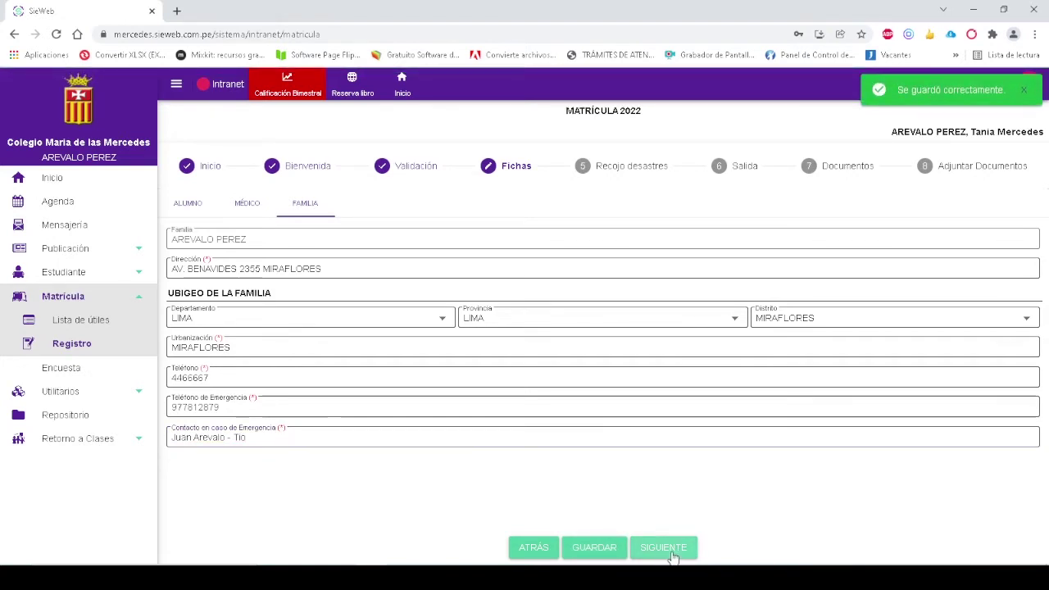
left_click(672, 555)
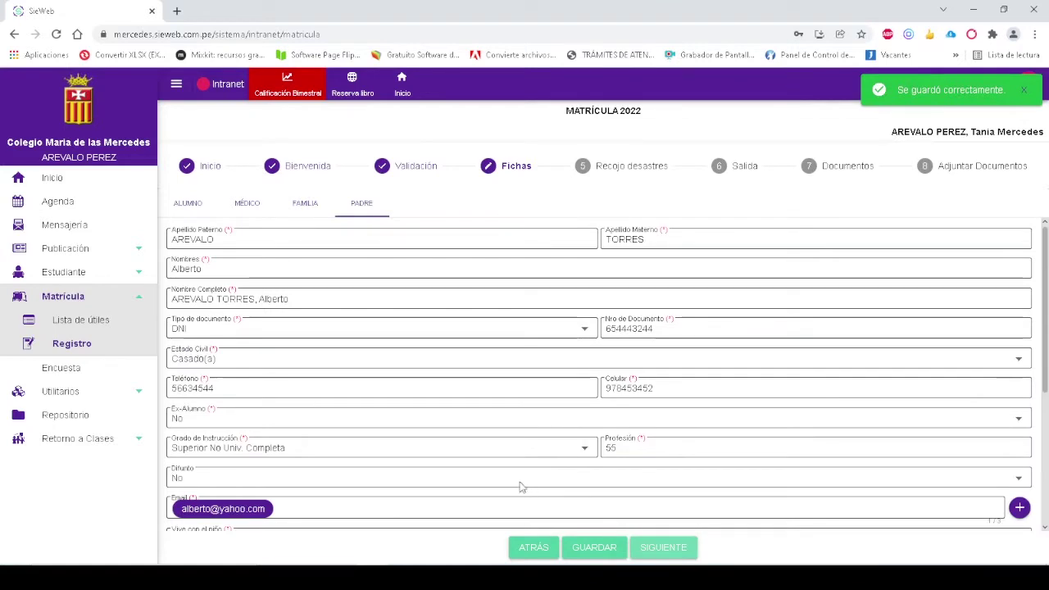
Open the father's e-mail list and rewrite the name part of Email 1
scroll(321, 306, "down", 2)
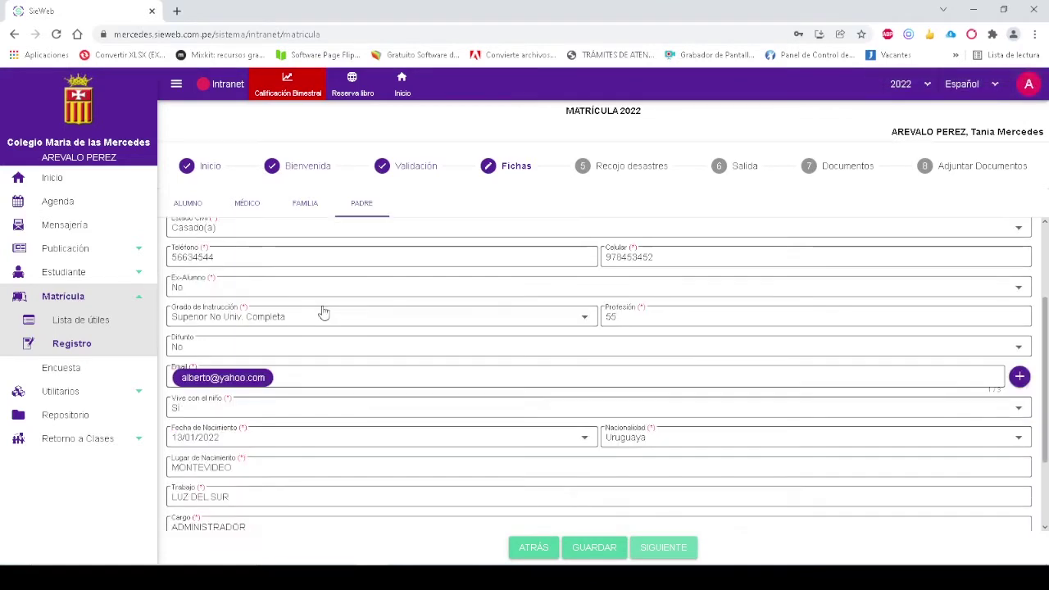
scroll(761, 304, "down", 2)
scroll(740, 309, "up", 3)
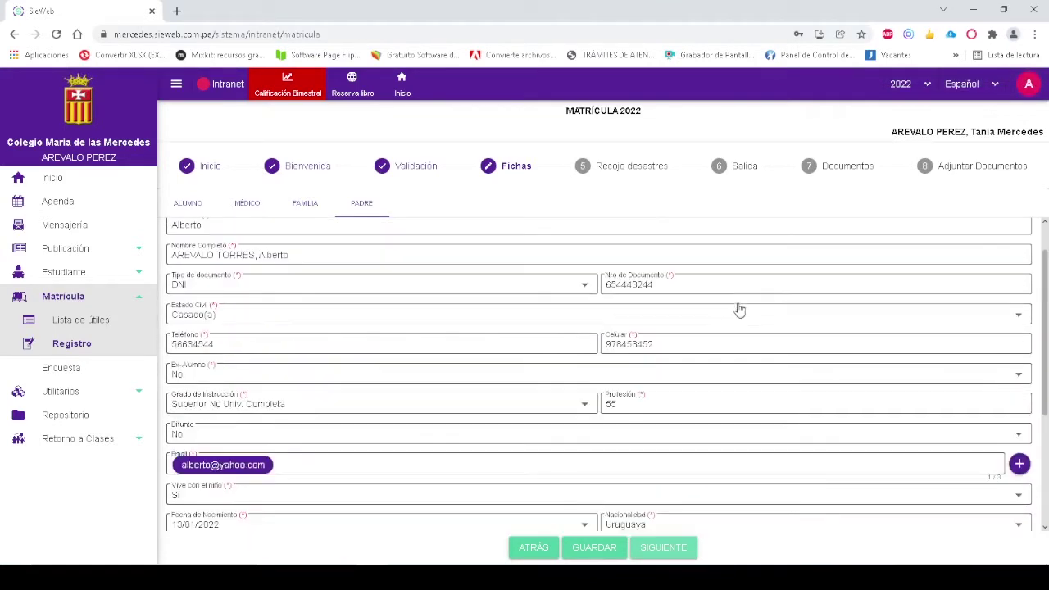
left_click(1020, 466)
double_click(483, 284)
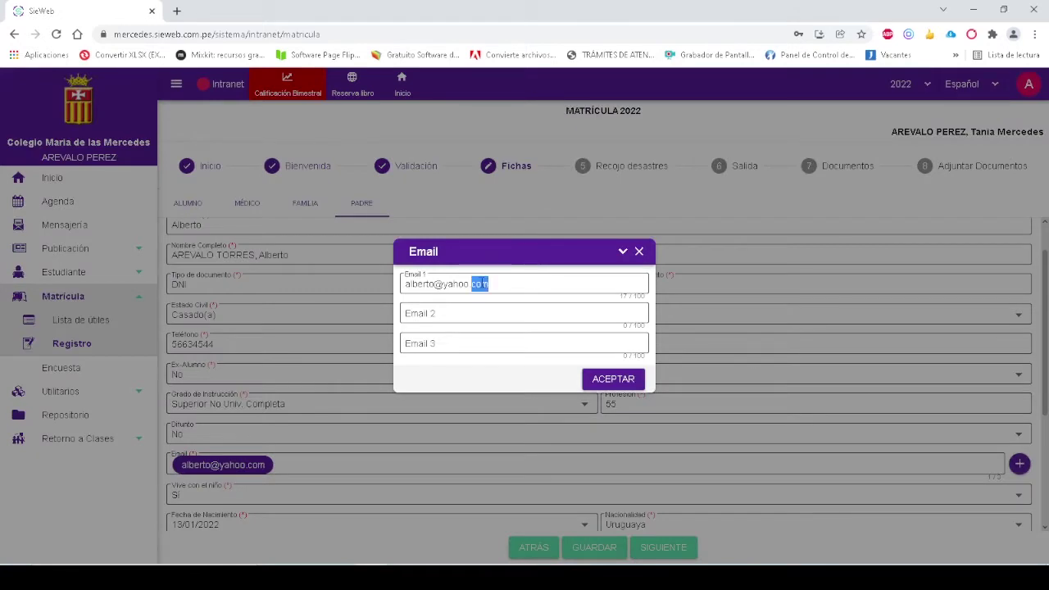
left_click(436, 283)
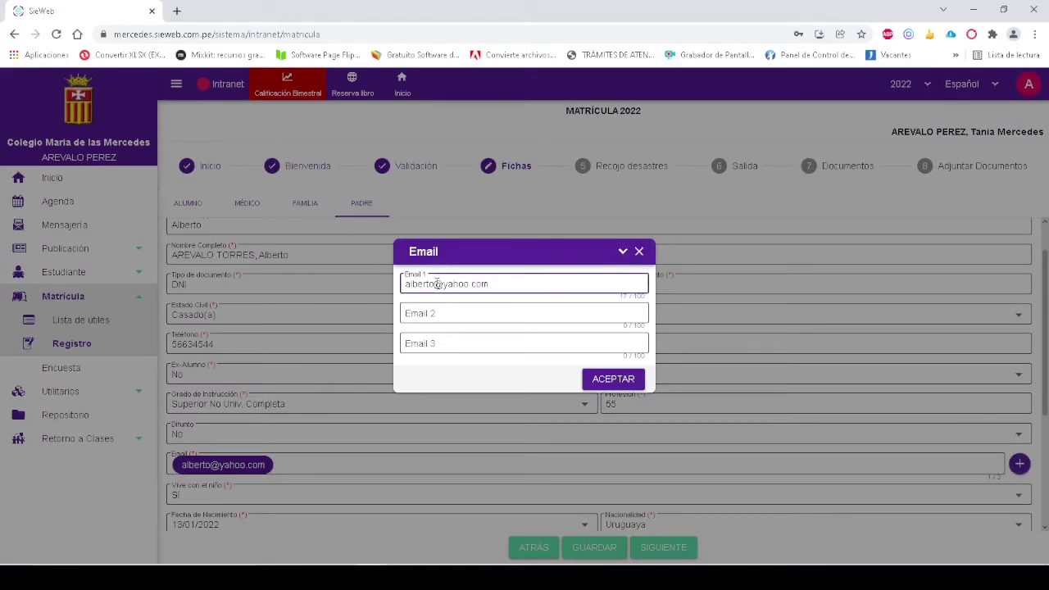
left_click_drag(437, 283, 371, 279)
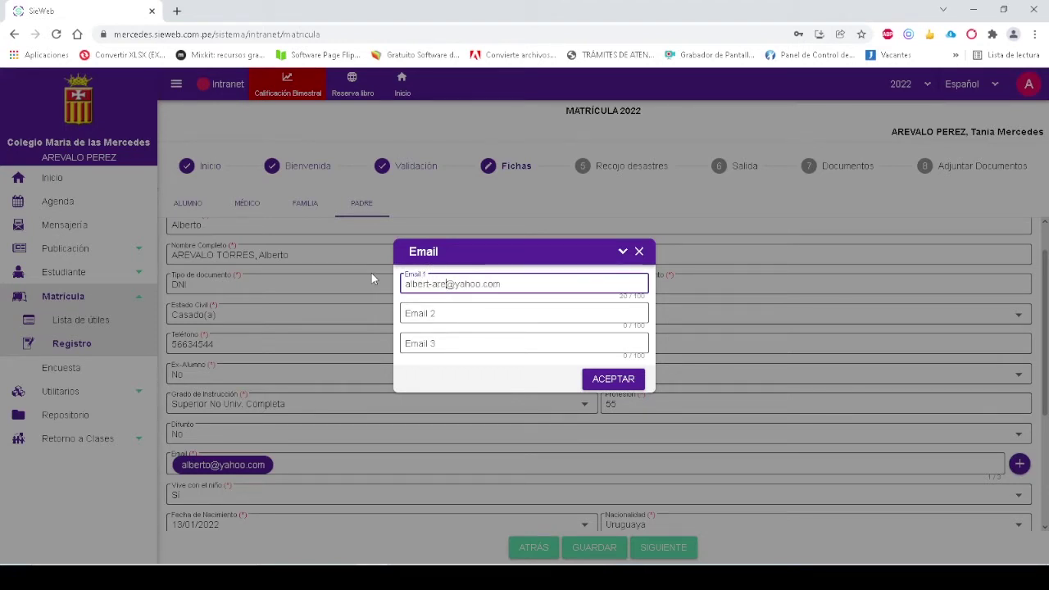
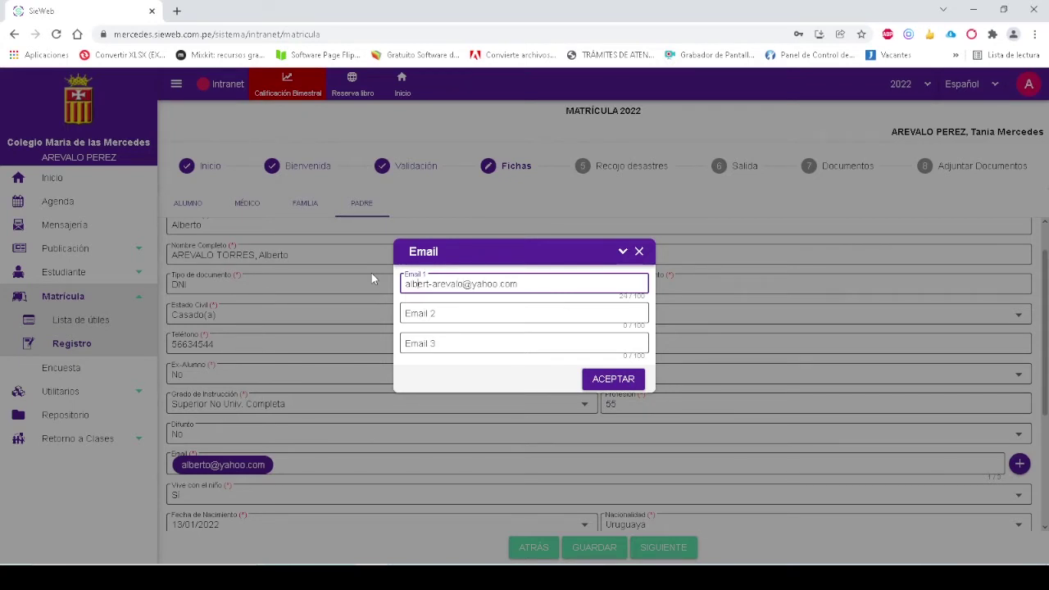
Change Email 1's domain to gmail.com and add a second gmail address as Email 2
key("ctrl+Right")
key("ctrl+Right")
key("shift+End")
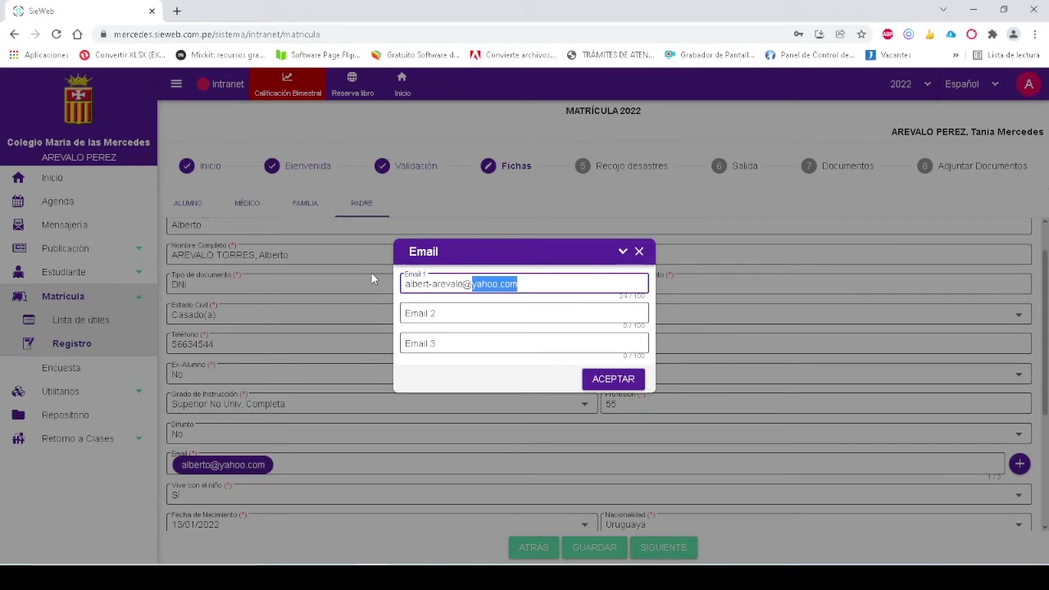
key("BackSpace")
type("gmail.com")
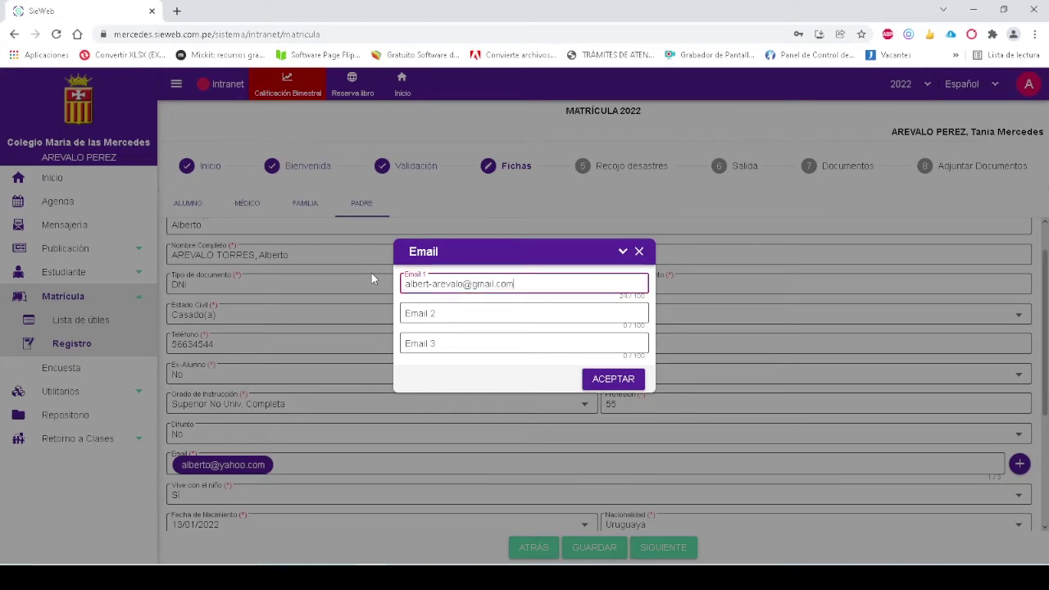
key("Tab")
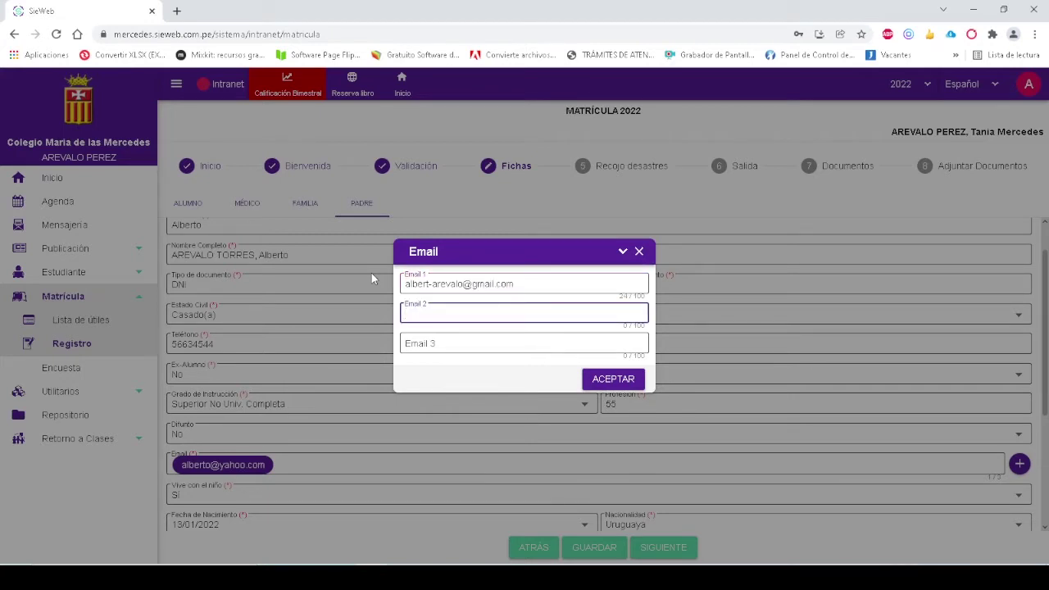
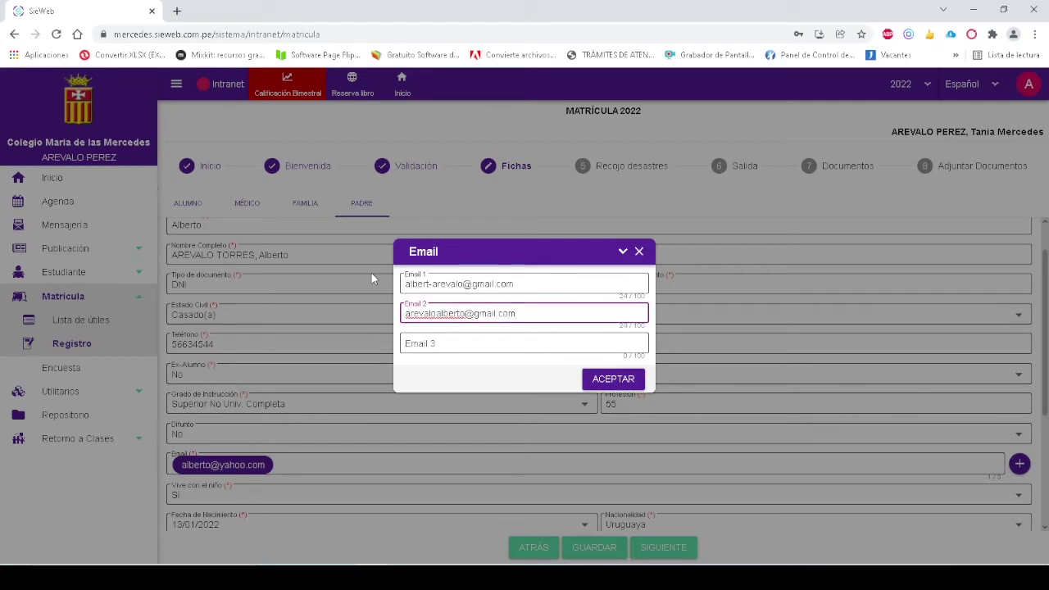
left_click(613, 378)
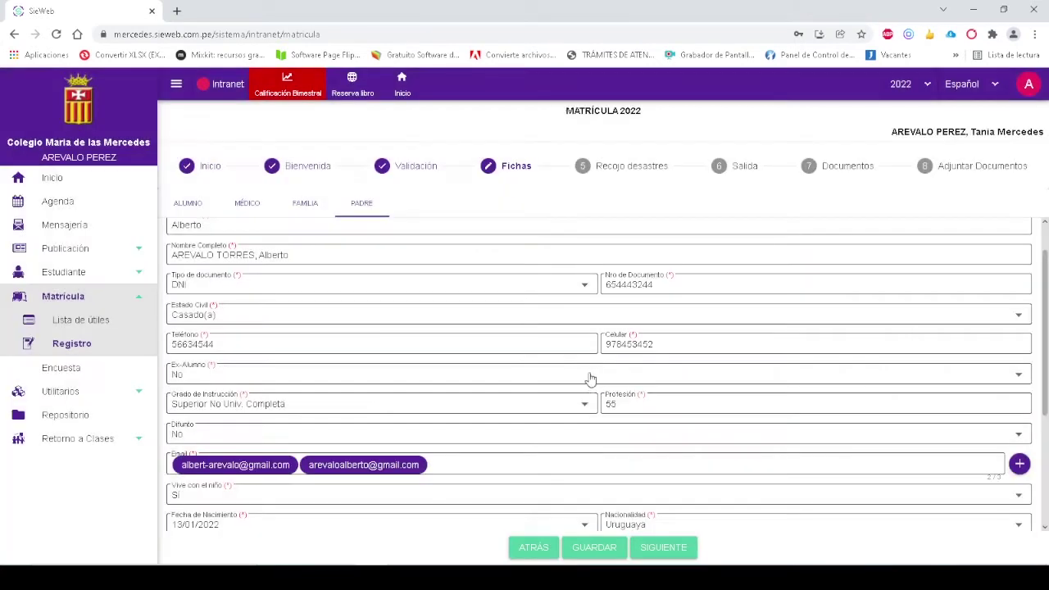
Update the father's mobile number and save his details
scroll(594, 410, "down", 1)
scroll(593, 410, "up", 1)
left_click(650, 343)
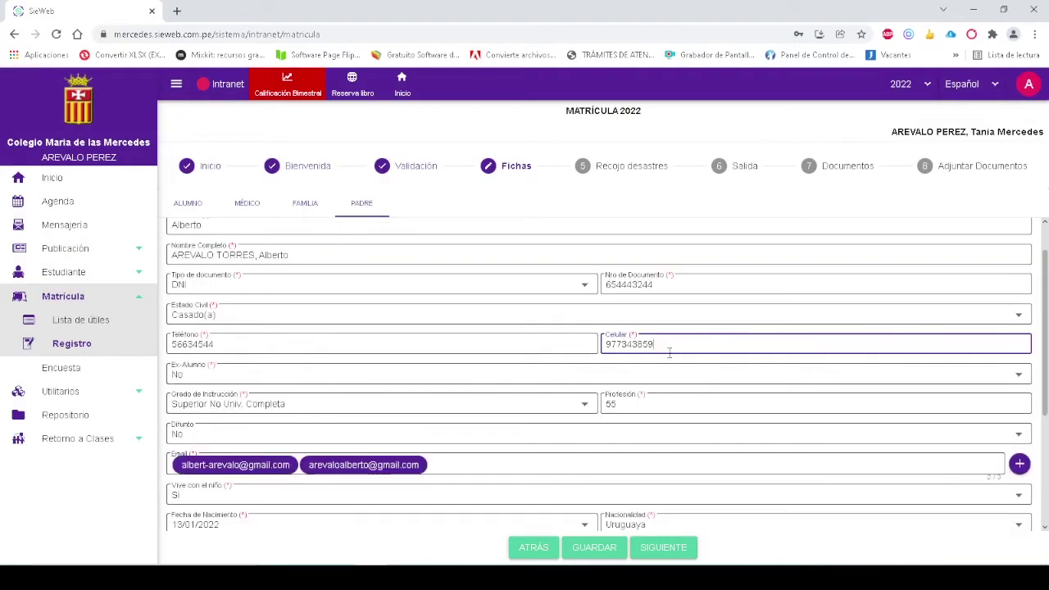
scroll(666, 361, "down", 2)
left_click(602, 549)
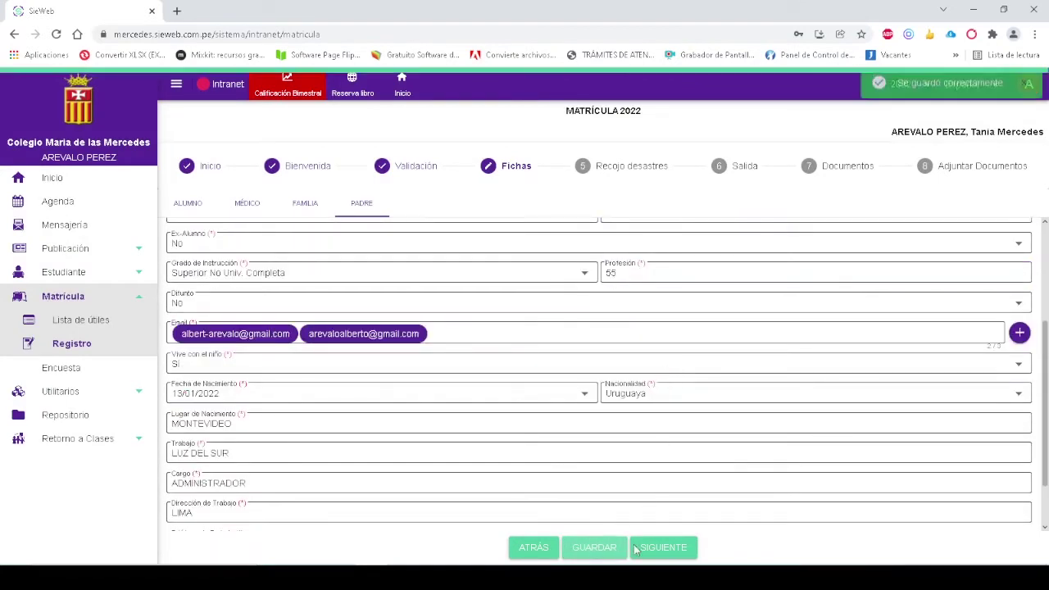
left_click(660, 547)
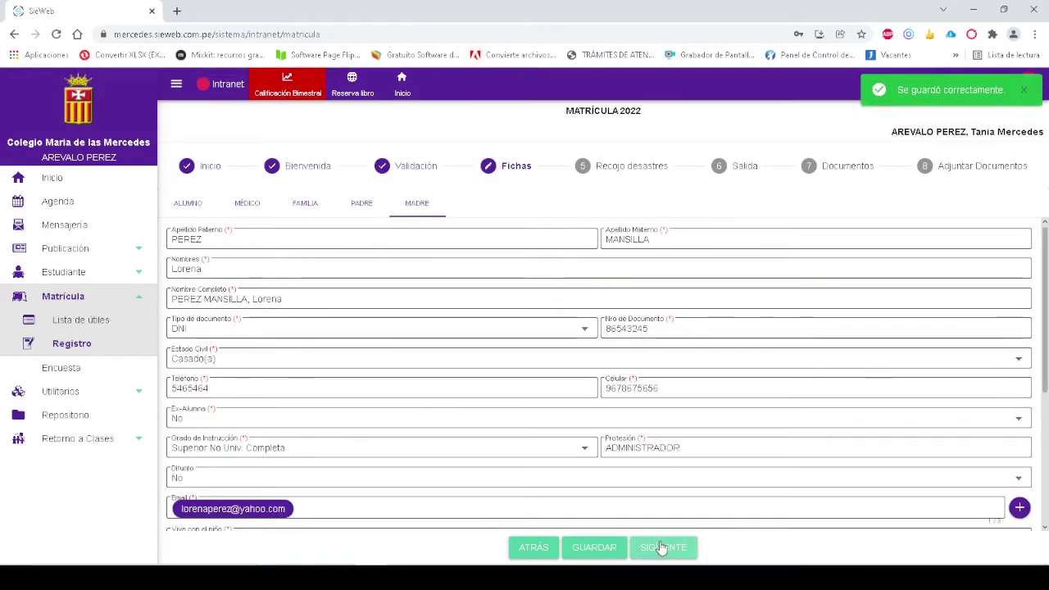
Add a hotmail address as the mother's Email 2 and save her details
scroll(754, 365, "down", 2)
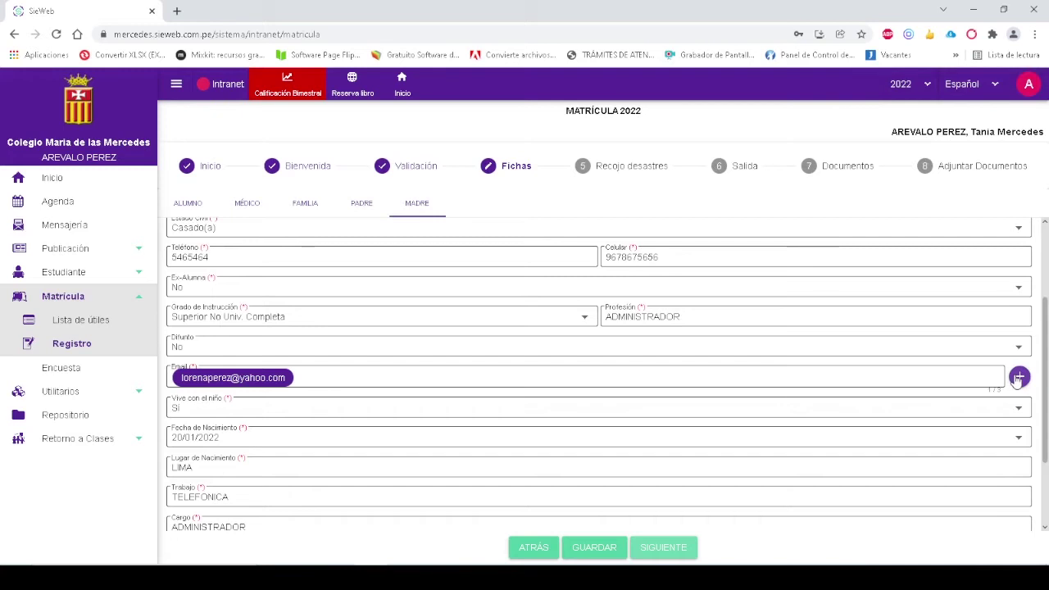
left_click(1018, 377)
left_click(532, 308)
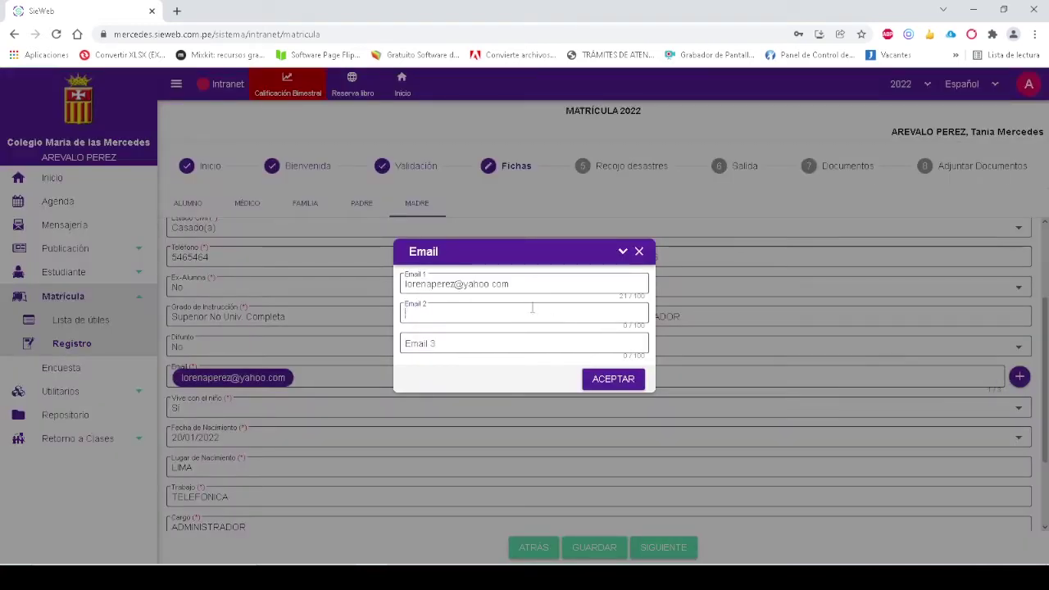
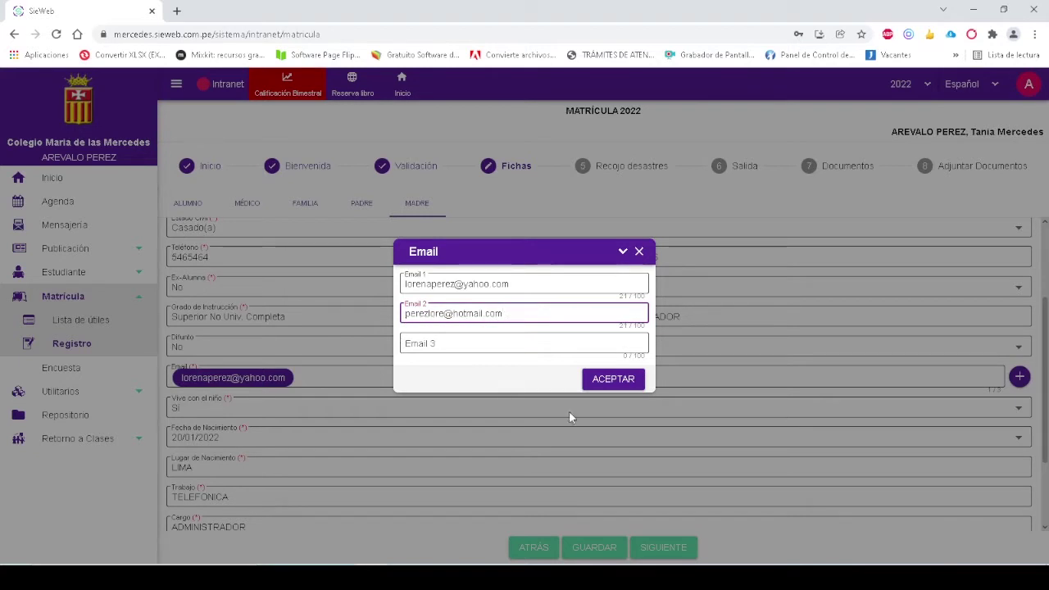
left_click(606, 381)
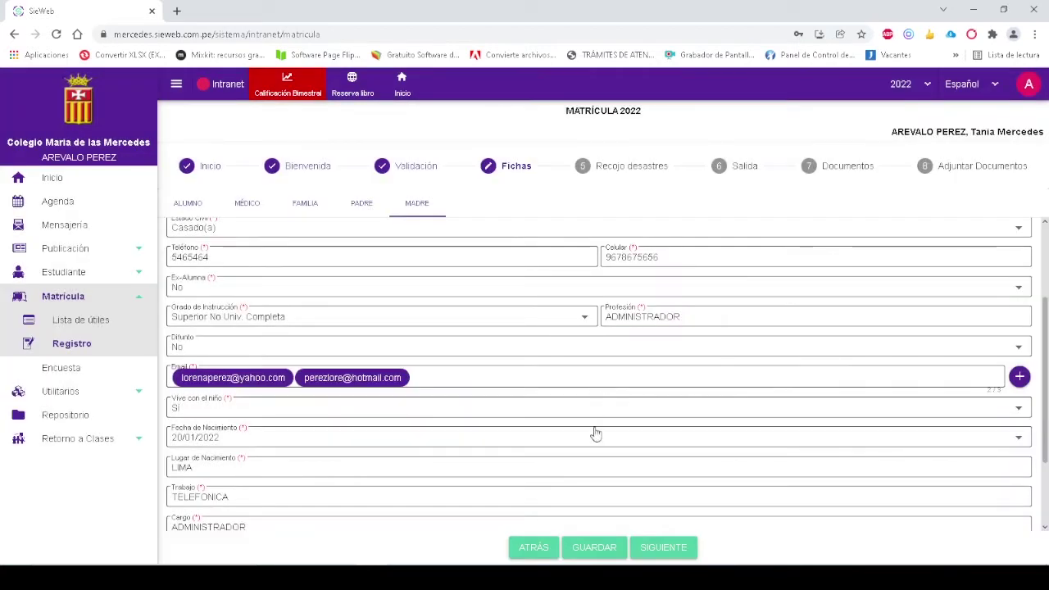
left_click(599, 546)
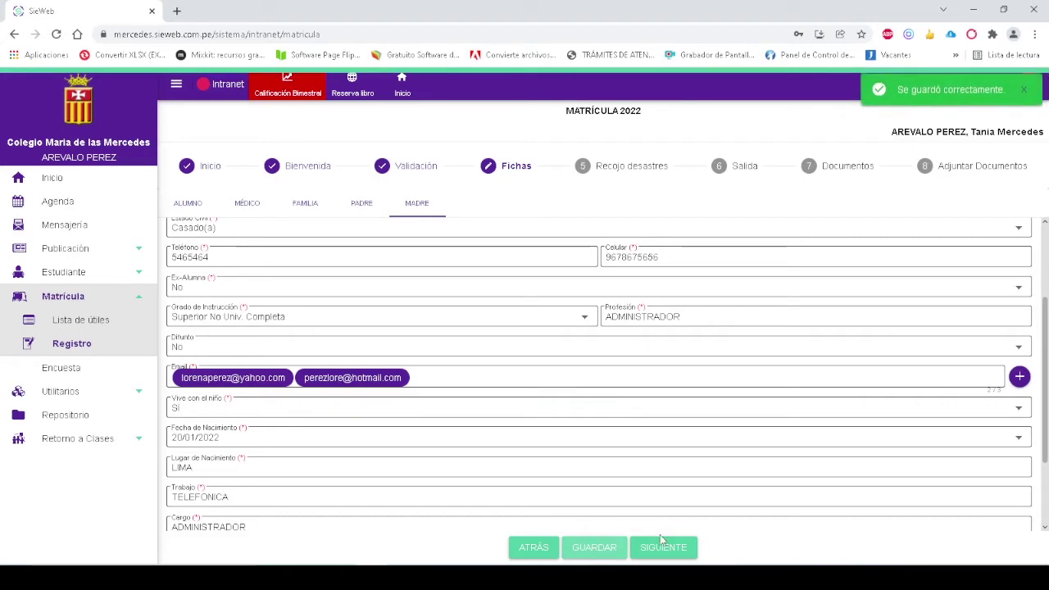
left_click(665, 547)
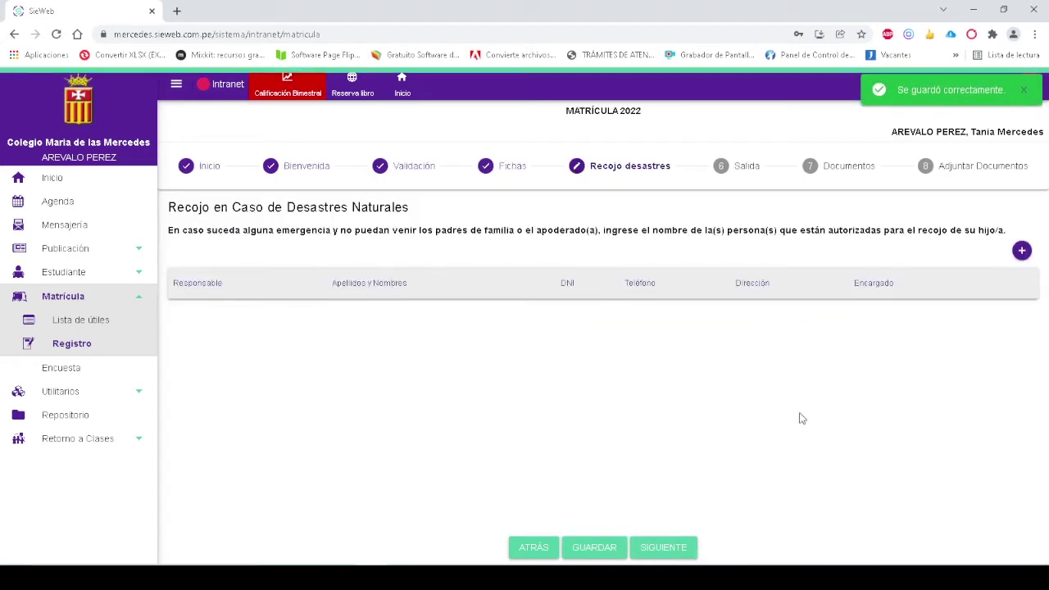
Add the father as a disaster pick-up contact, authorized by Madre
left_click(1022, 251)
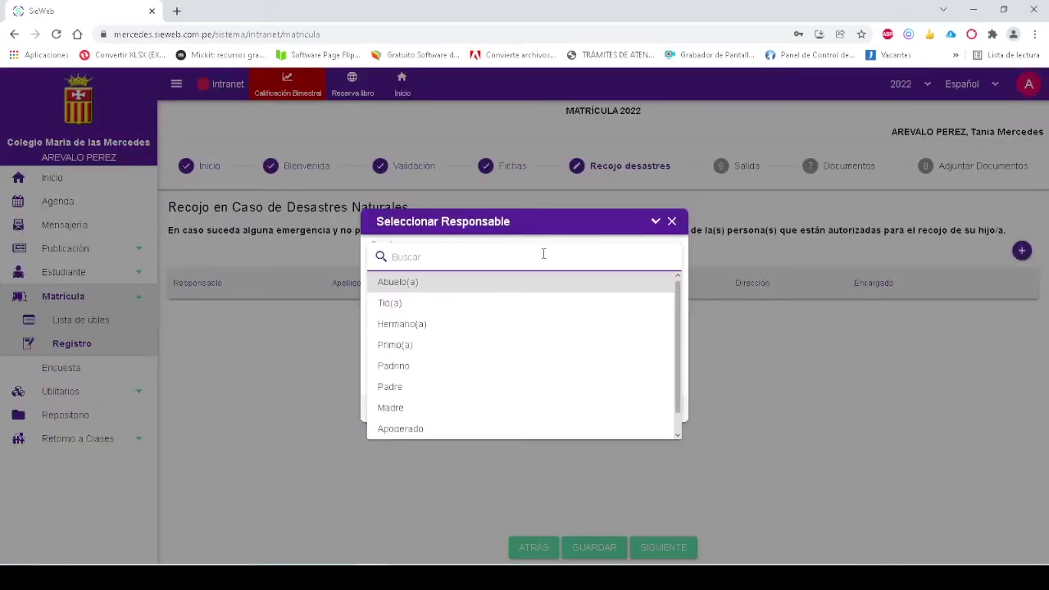
scroll(515, 297, "down", 1)
left_click(442, 364)
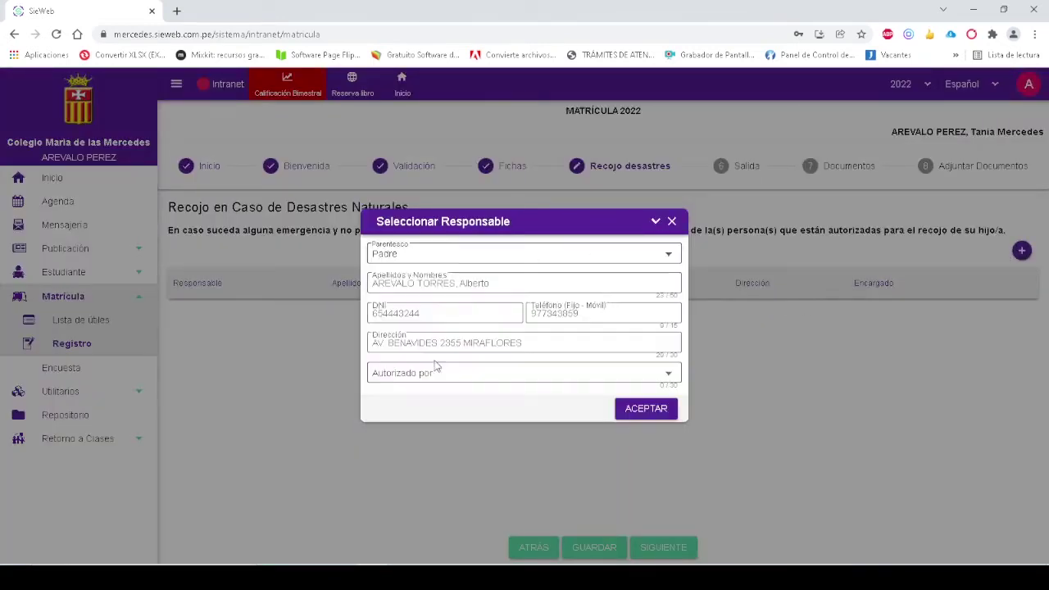
left_click(478, 373)
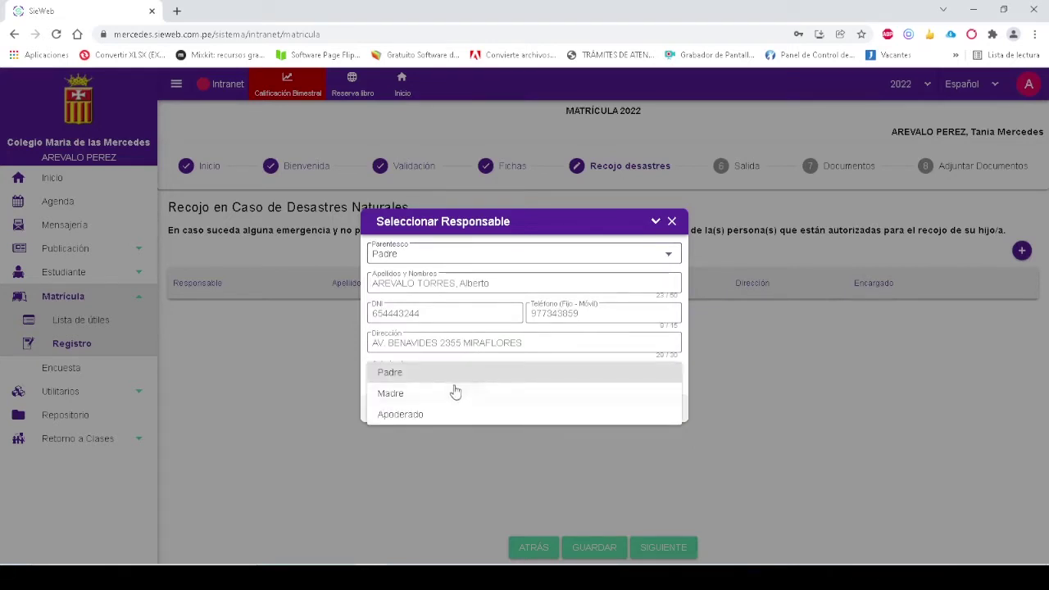
left_click(454, 394)
left_click(645, 409)
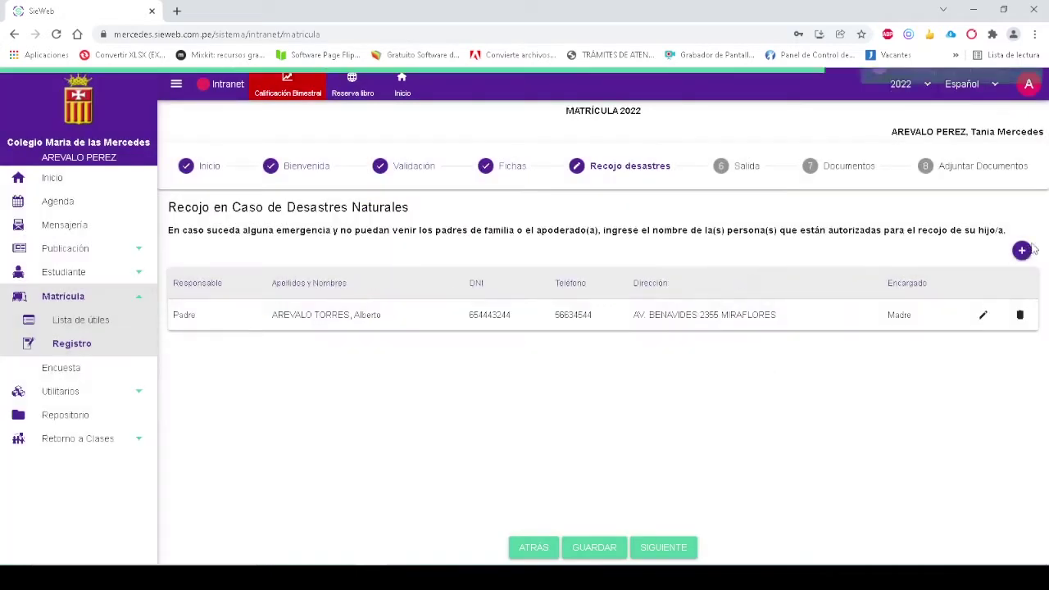
Add a Tío(a) pick-up contact, entering his full name and DNI
left_click(1021, 251)
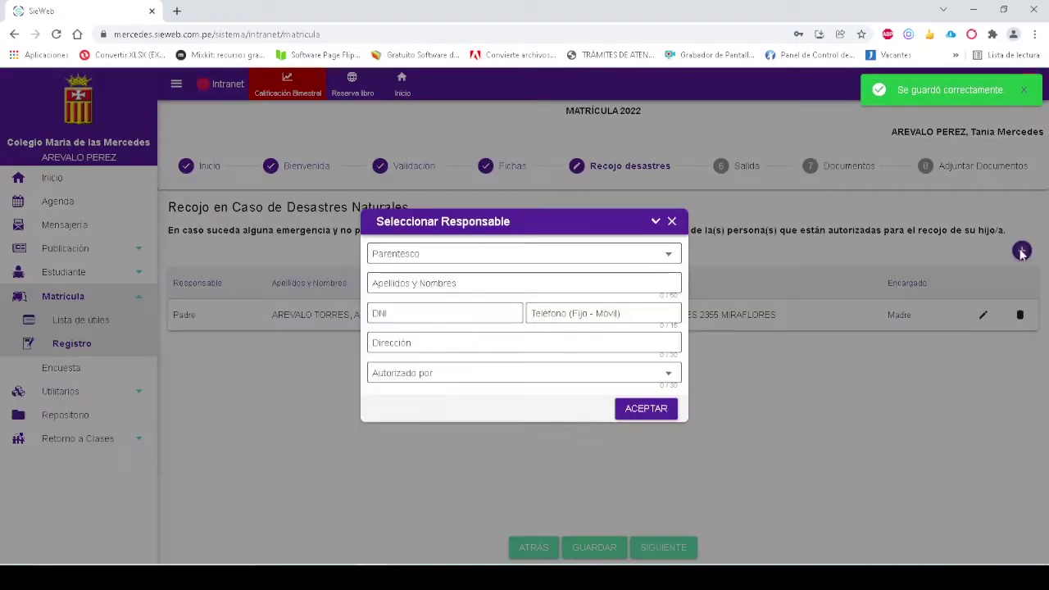
left_click(485, 253)
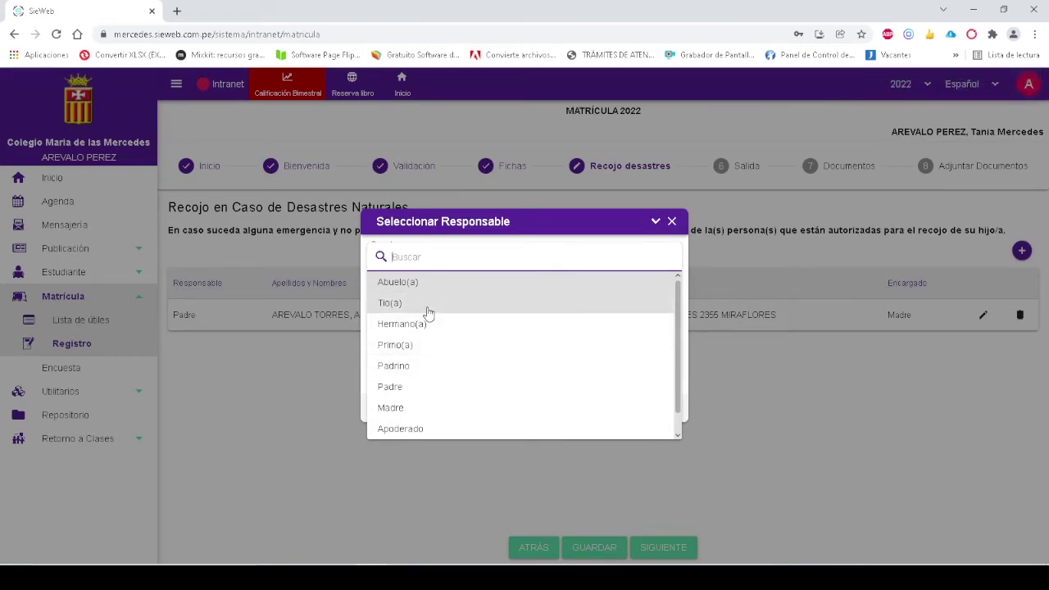
left_click(390, 303)
left_click(438, 287)
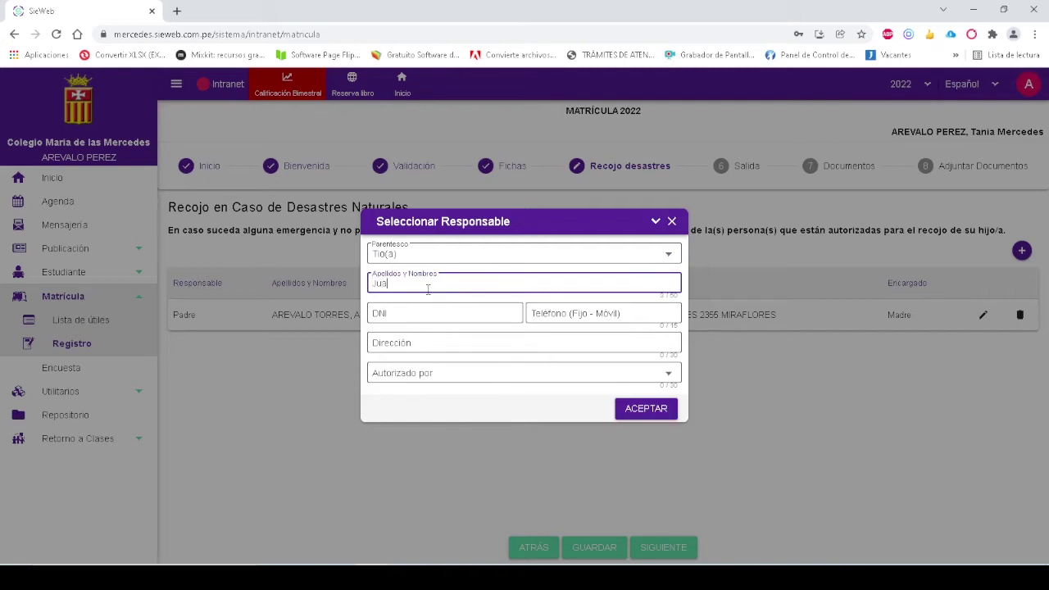
key("Tab")
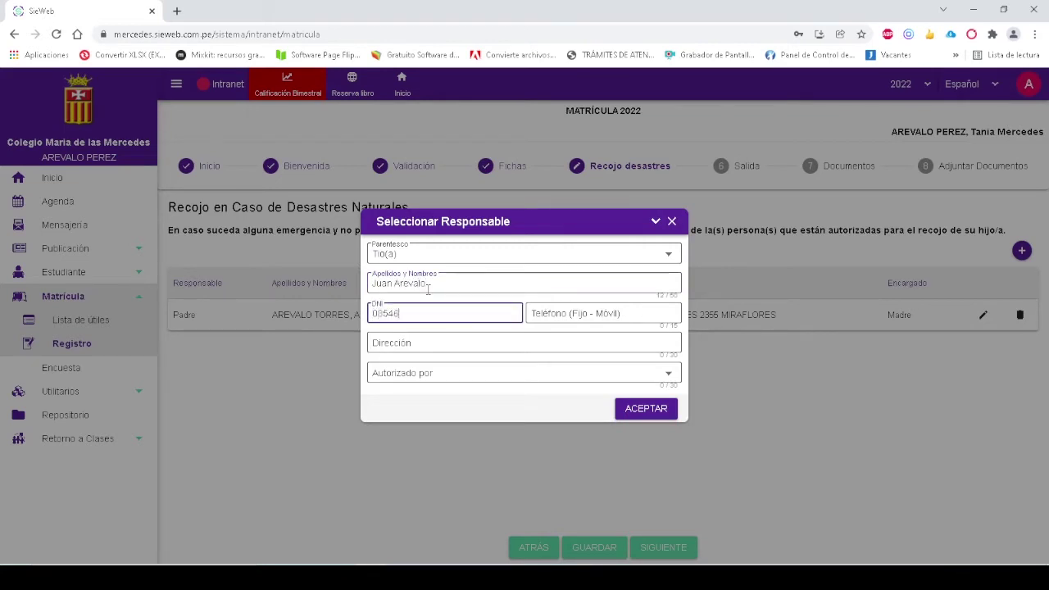
type("1")
Enter the uncle's phone and address, set Autorizado por Madre, add him, and save the list
left_click(574, 314)
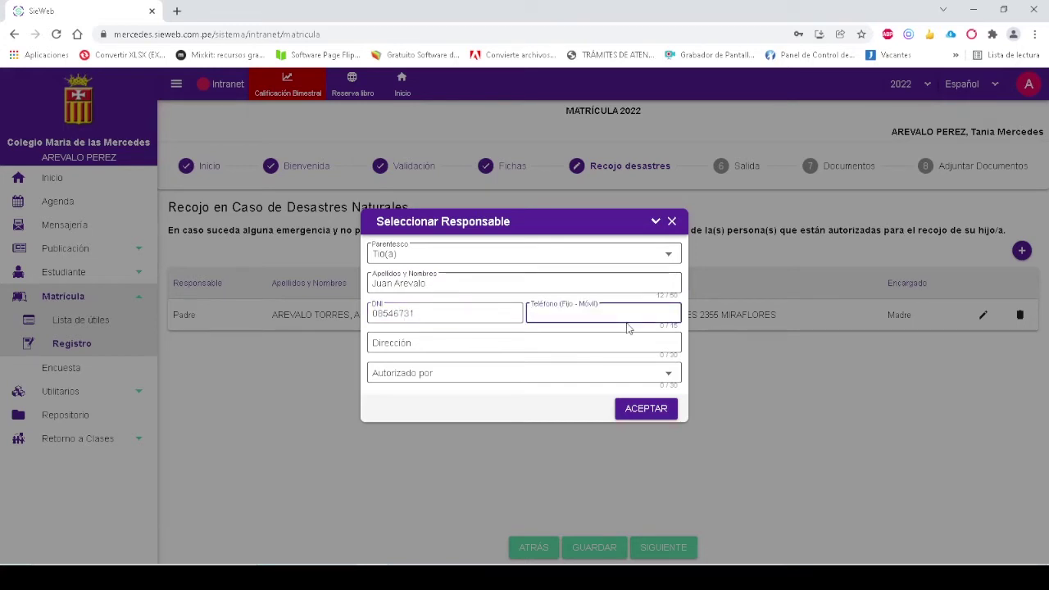
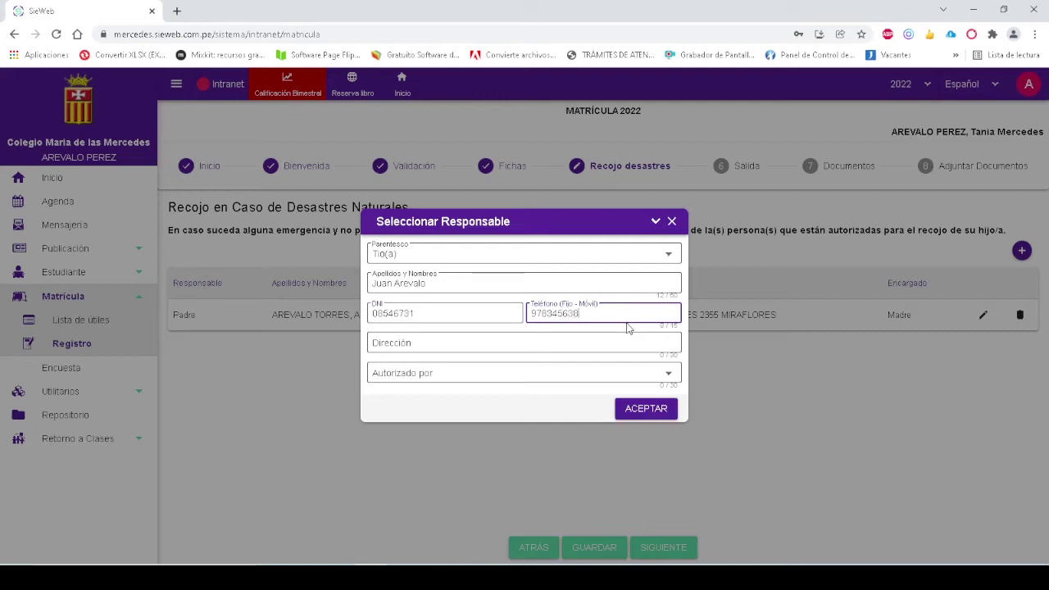
left_click(478, 344)
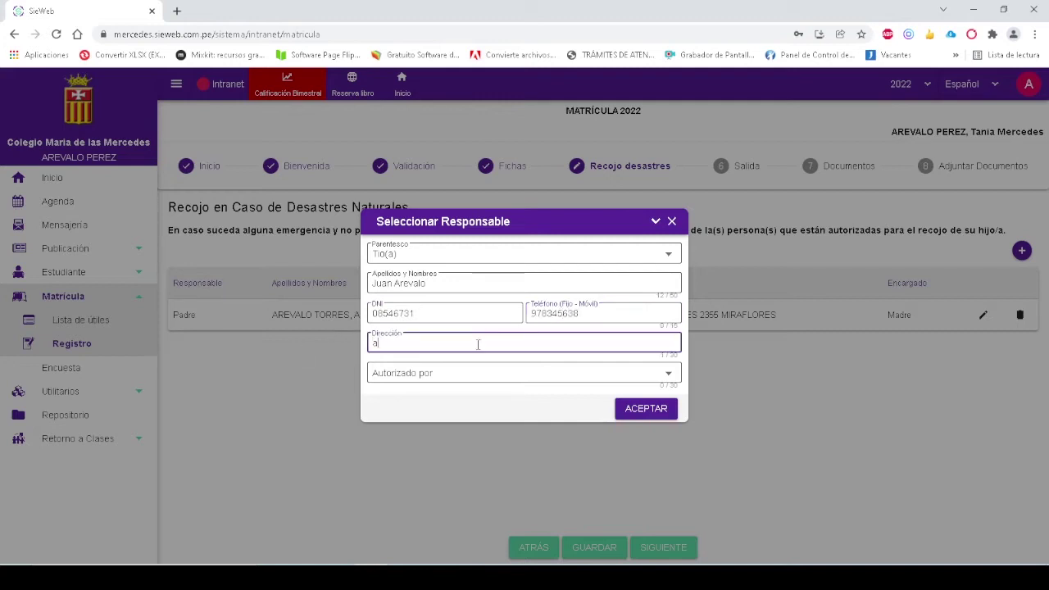
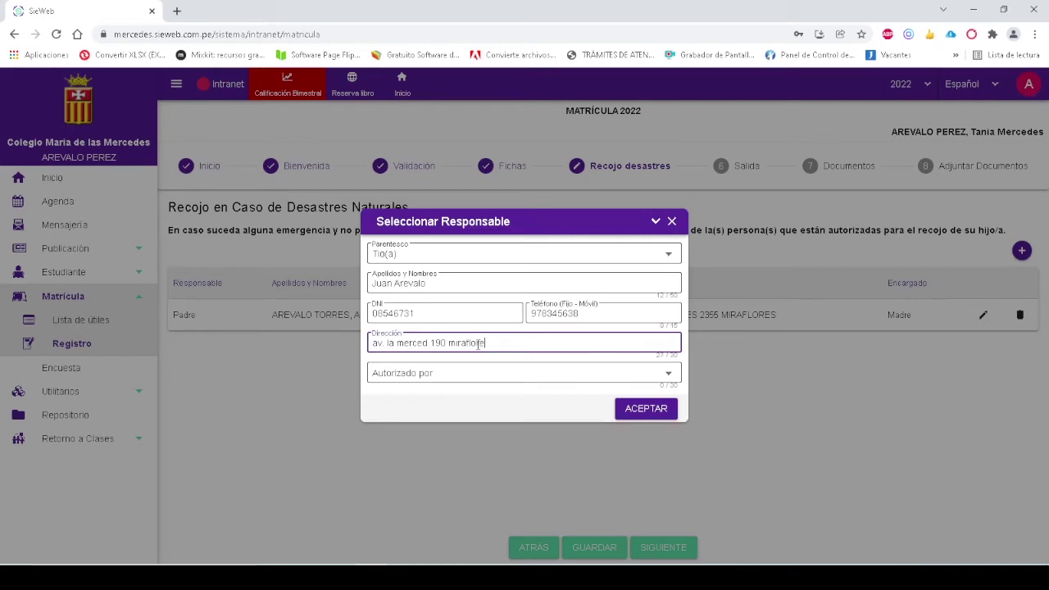
left_click(503, 382)
left_click(457, 393)
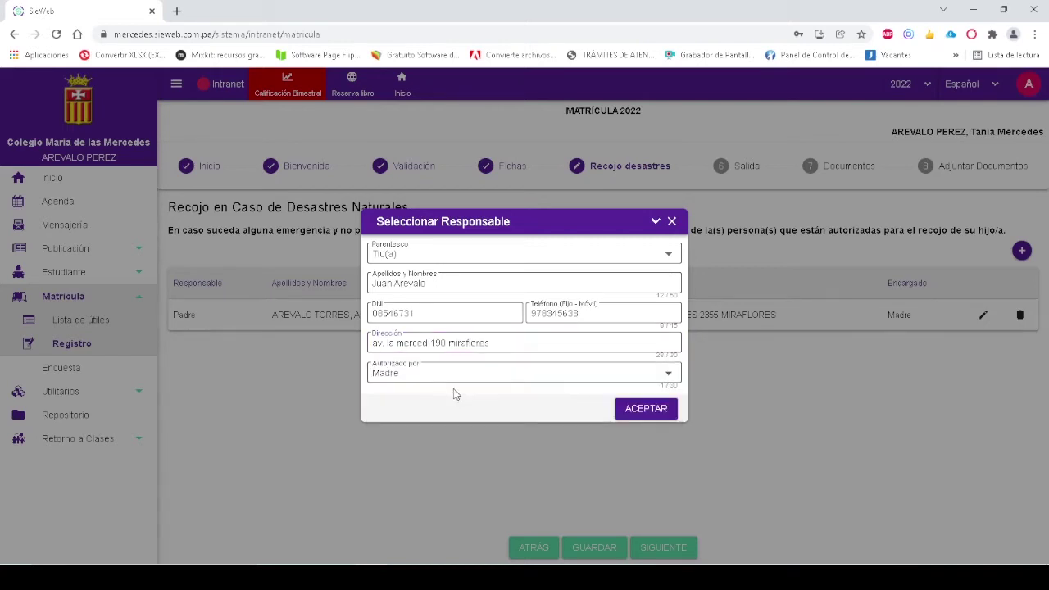
left_click(644, 408)
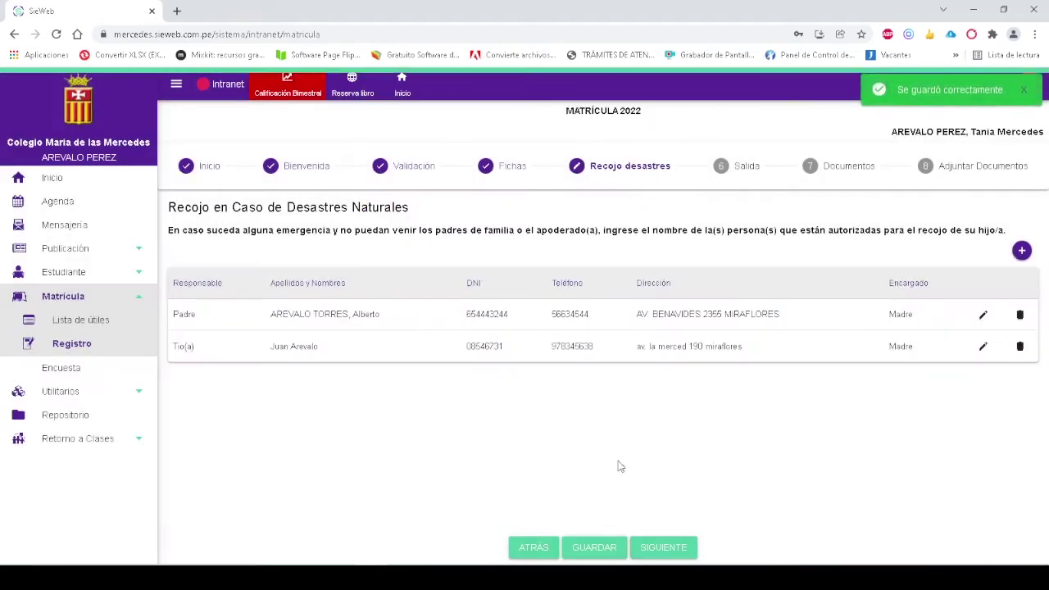
left_click(590, 549)
On the Salida step, leave only Personas autorizadas ticked
left_click(663, 549)
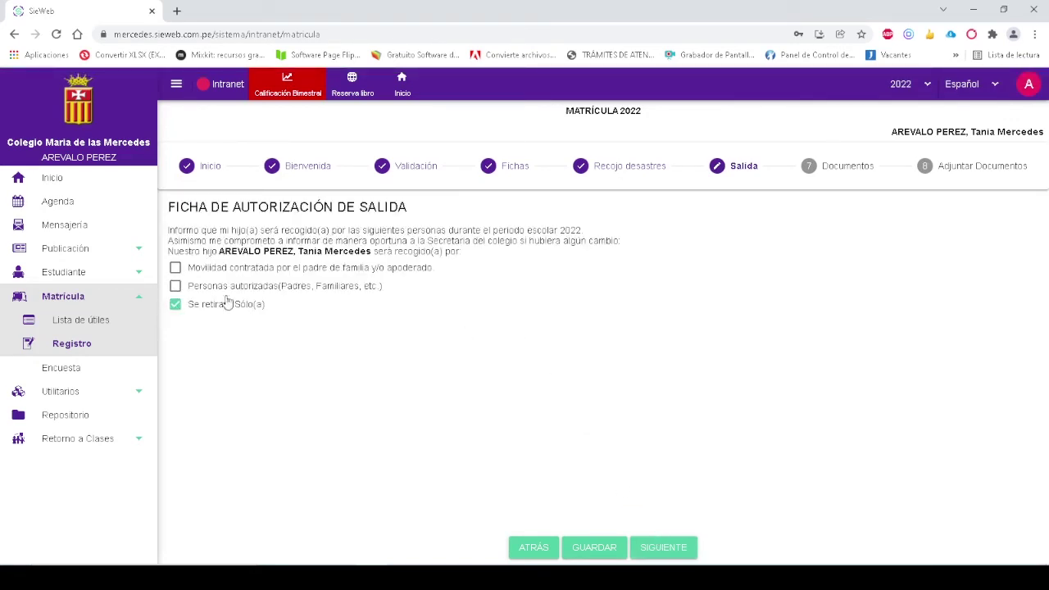
left_click(176, 269)
left_click(177, 285)
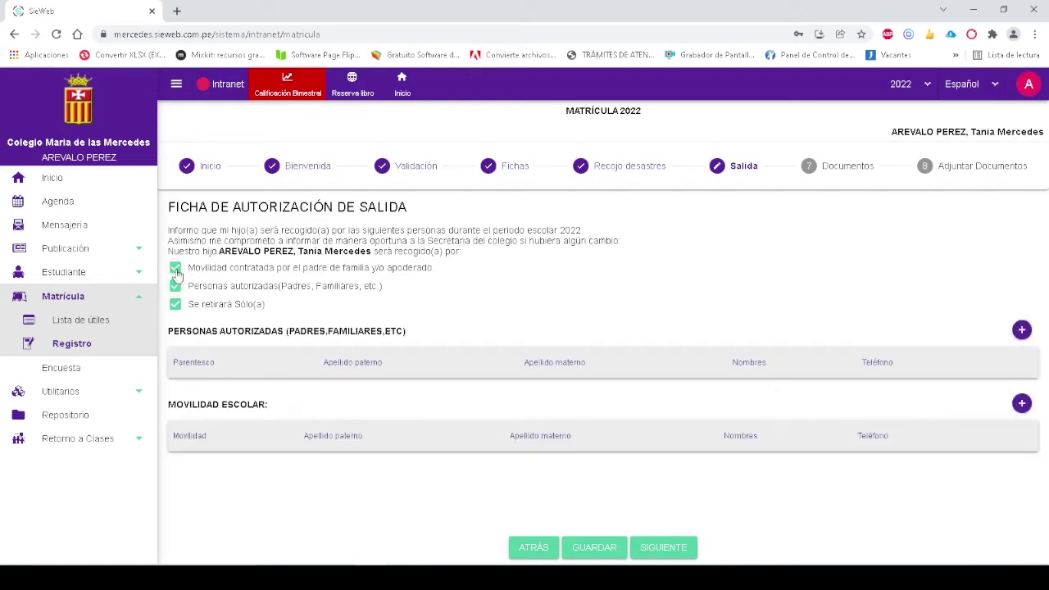
left_click(176, 271)
left_click(176, 304)
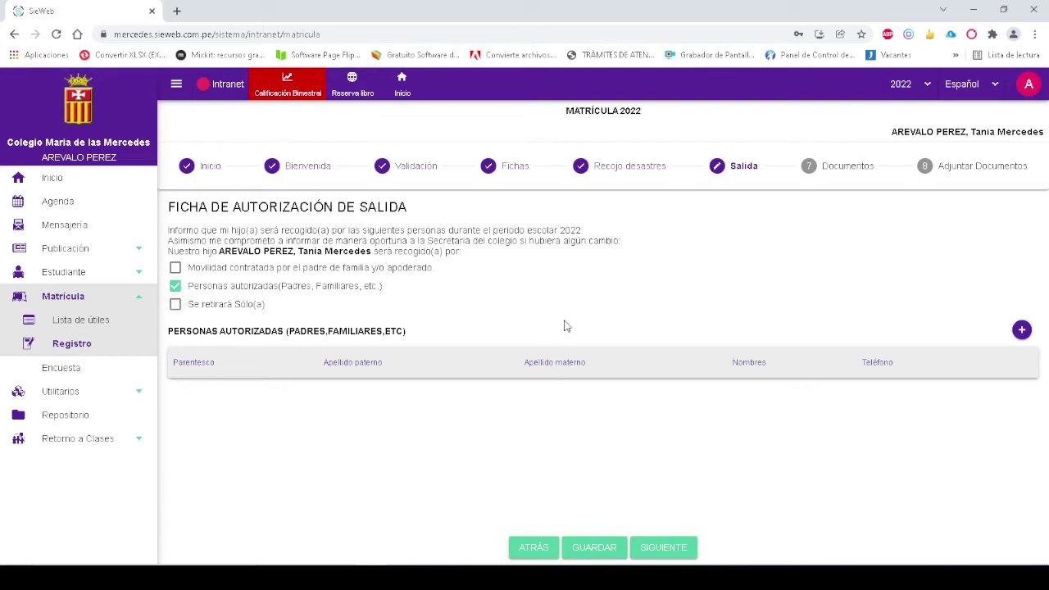
Add Padre and Madre as authorized persons and save the exit authorization
left_click(1021, 330)
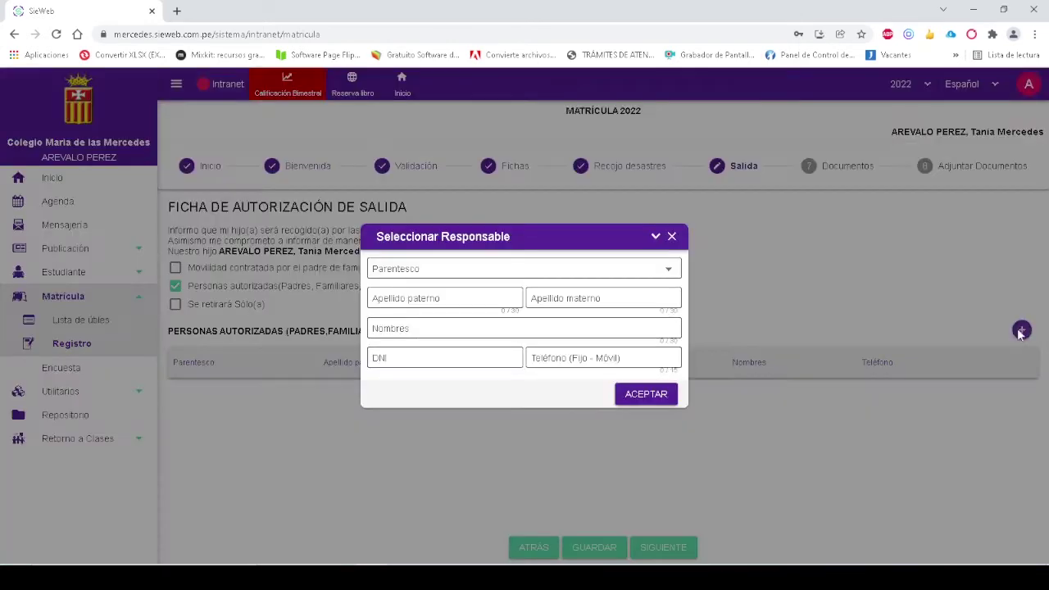
left_click(556, 271)
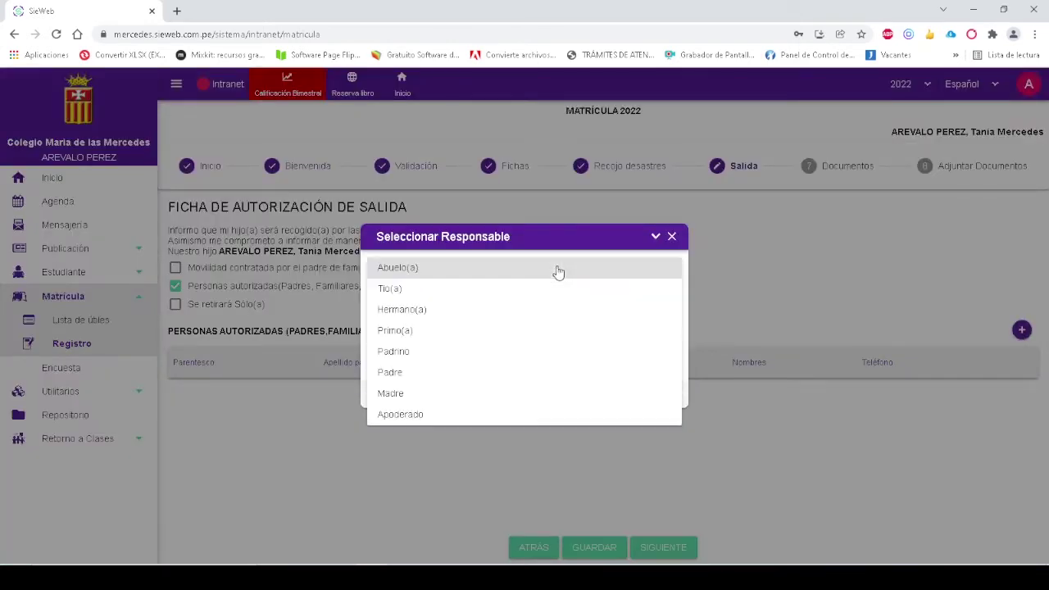
left_click(458, 380)
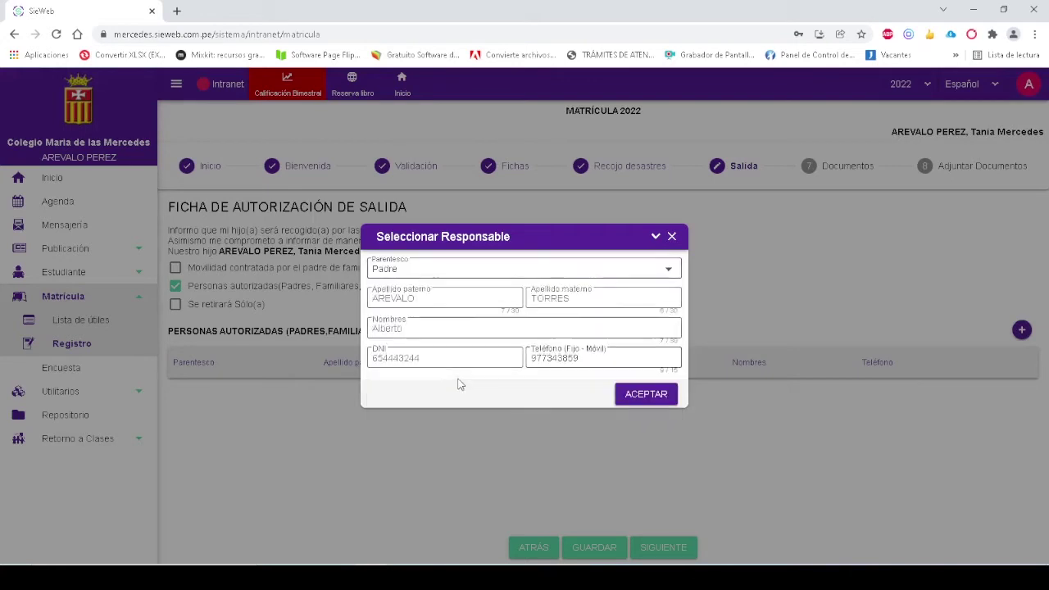
left_click(647, 394)
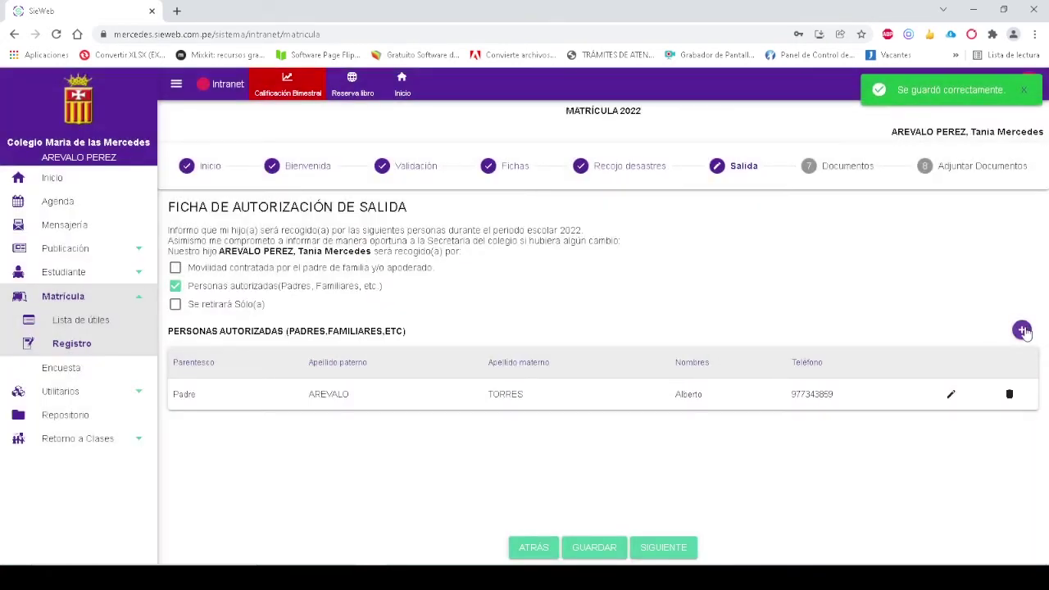
left_click(1022, 330)
left_click(503, 271)
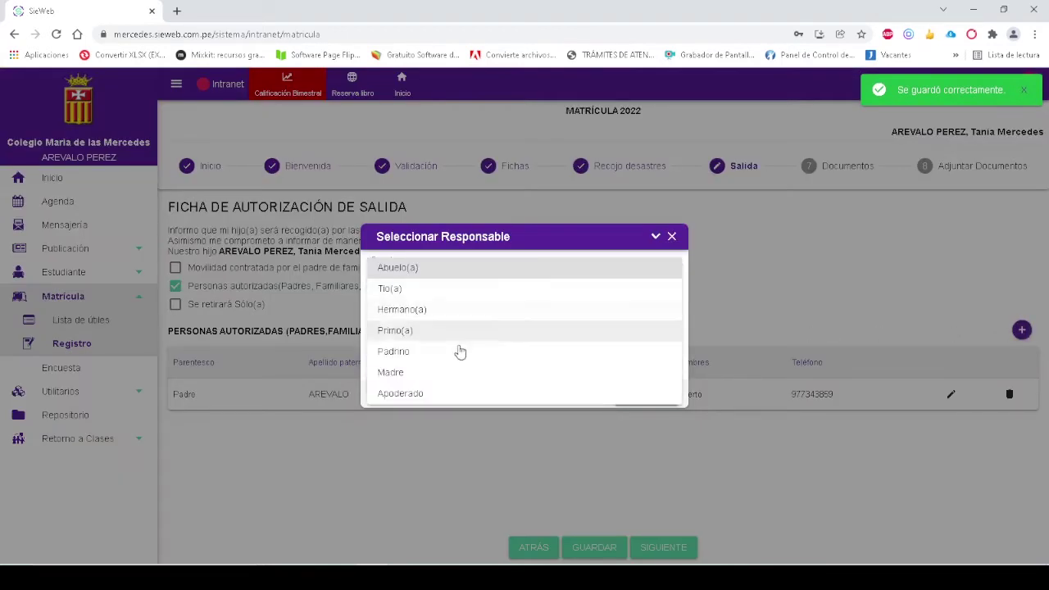
left_click(435, 376)
left_click(646, 394)
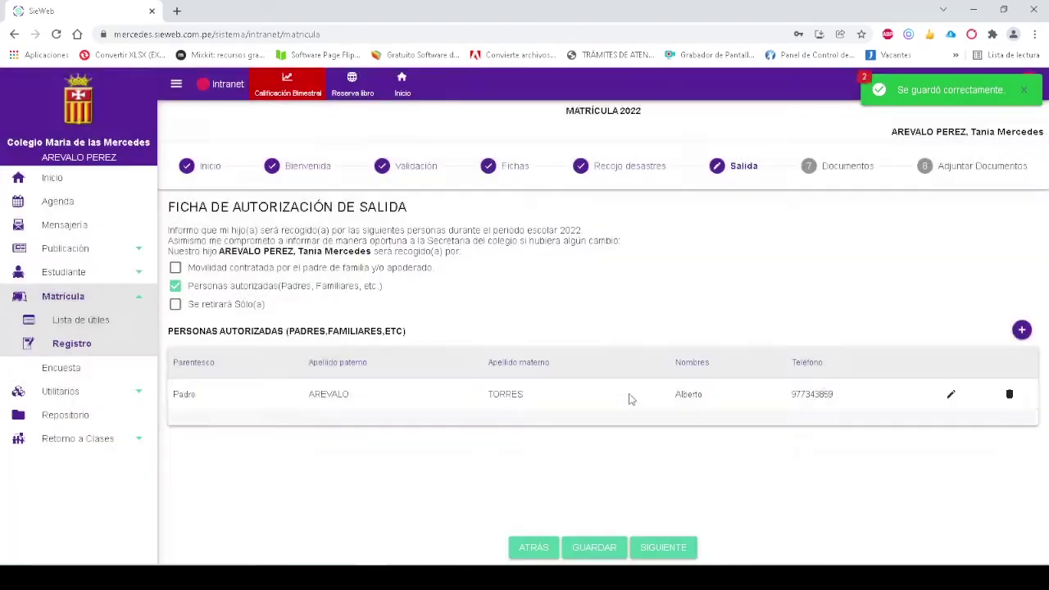
left_click(612, 546)
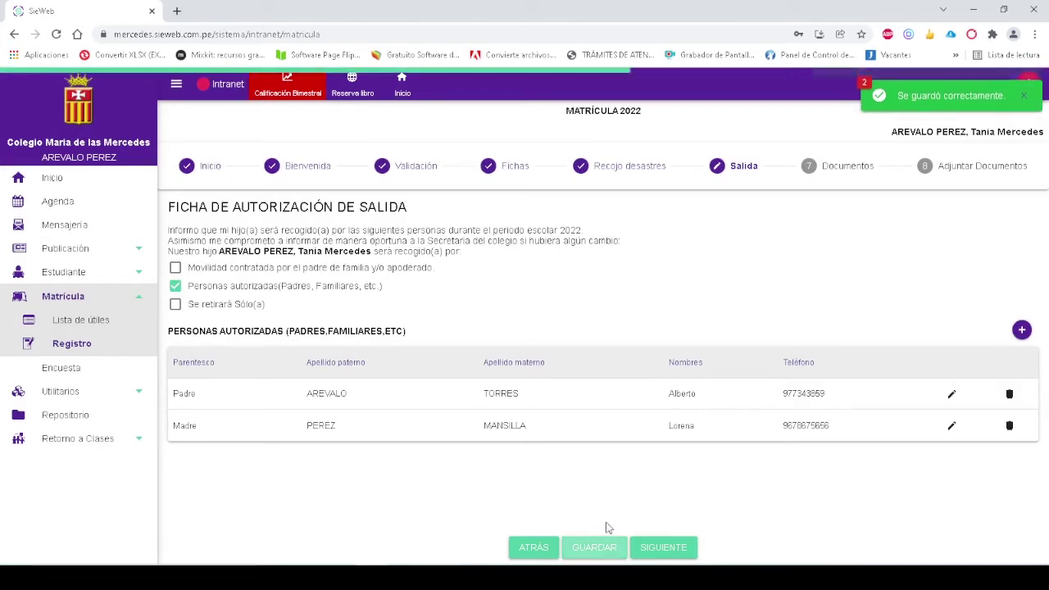
left_click(686, 541)
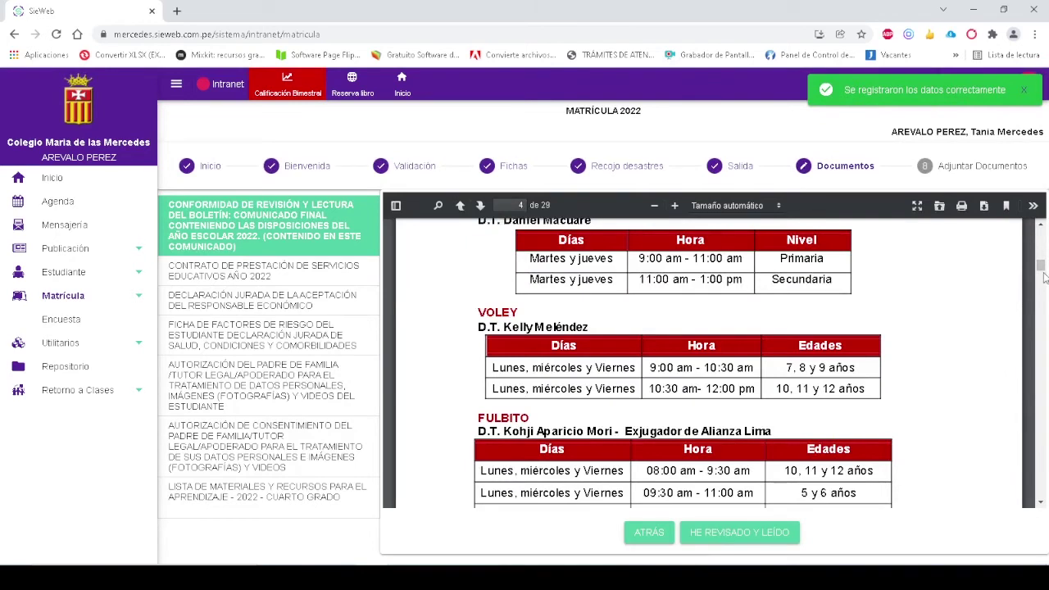
Mark the bulletin as read and download the service contract PDF
left_click_drag(1044, 279, 1042, 233)
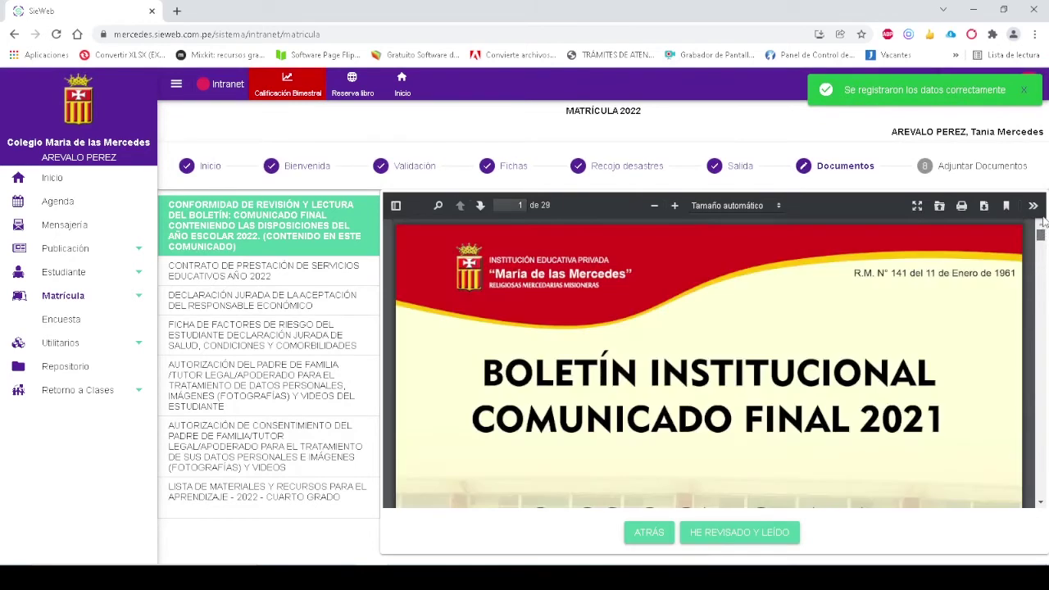
scroll(973, 303, "down", 5)
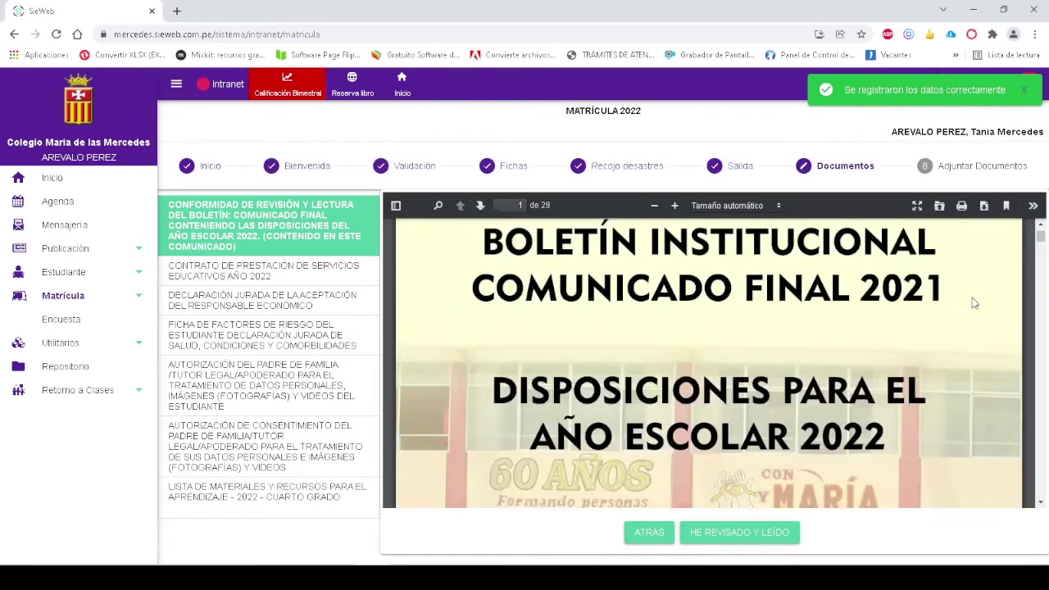
left_click(731, 534)
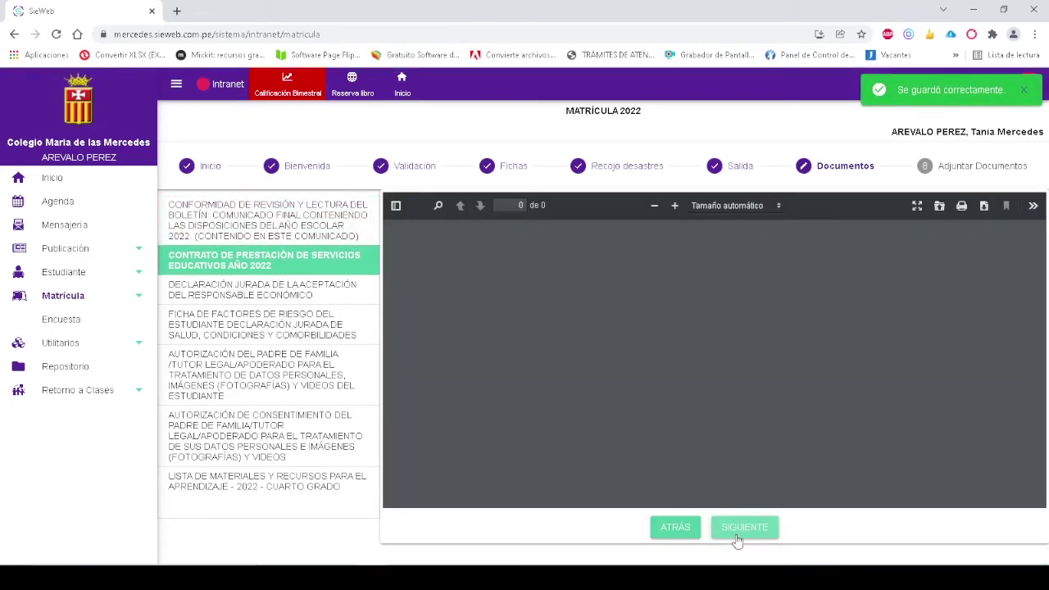
scroll(893, 354, "down", 2)
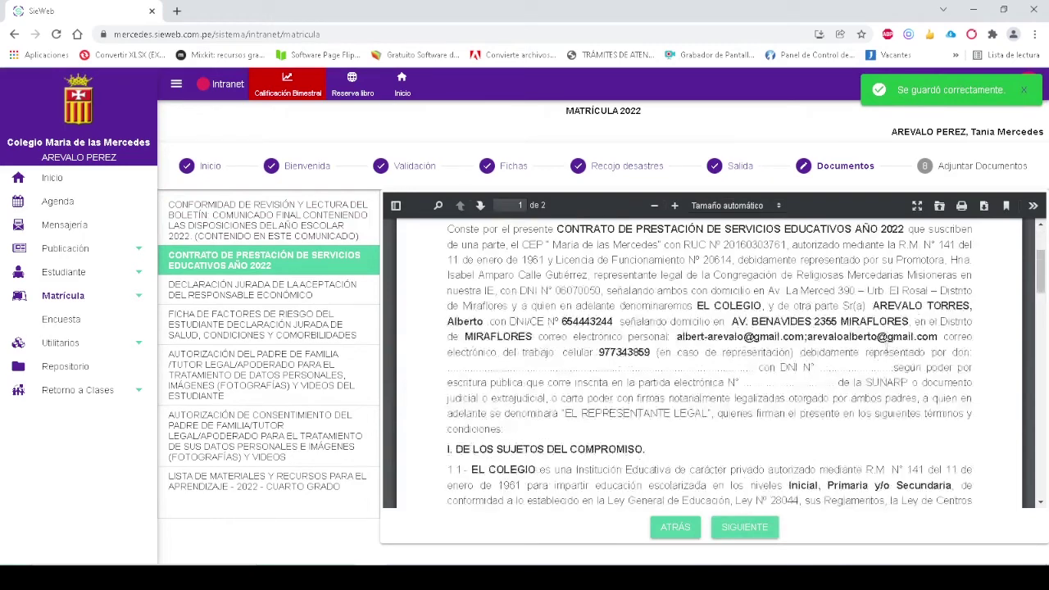
left_click(983, 206)
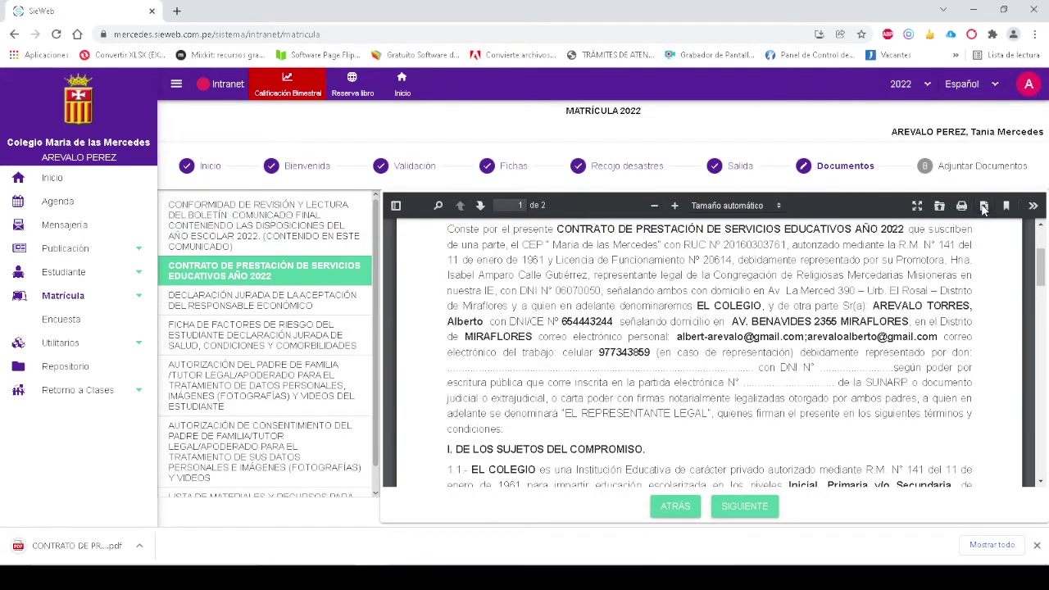
Download the father's economic-responsibility sworn declaration as a PDF
left_click(765, 505)
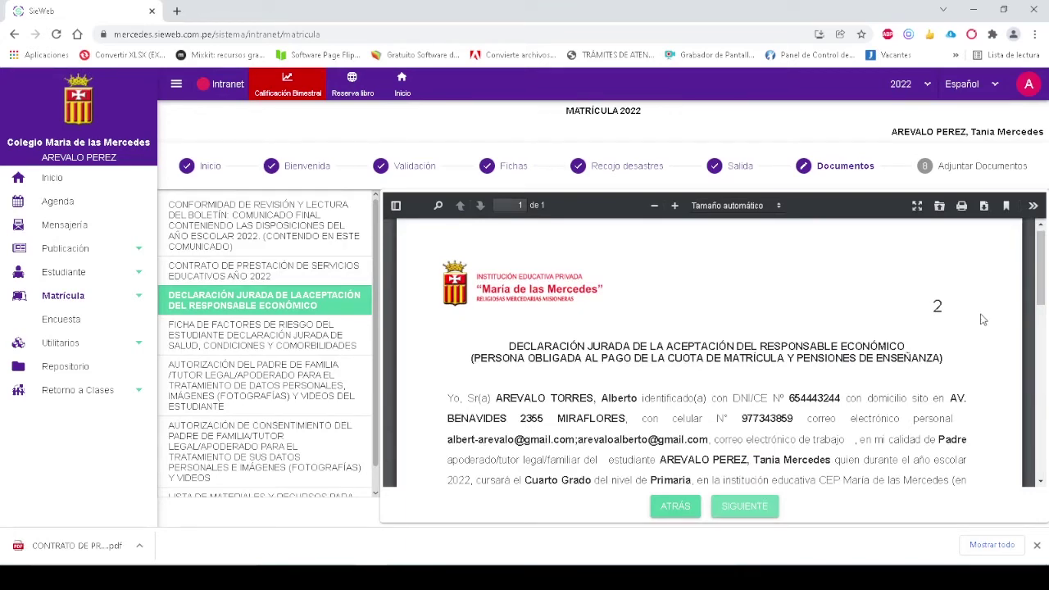
mouse_move(1039, 250)
left_mouse_down()
mouse_move(1037, 417)
mouse_move(983, 203)
left_mouse_up()
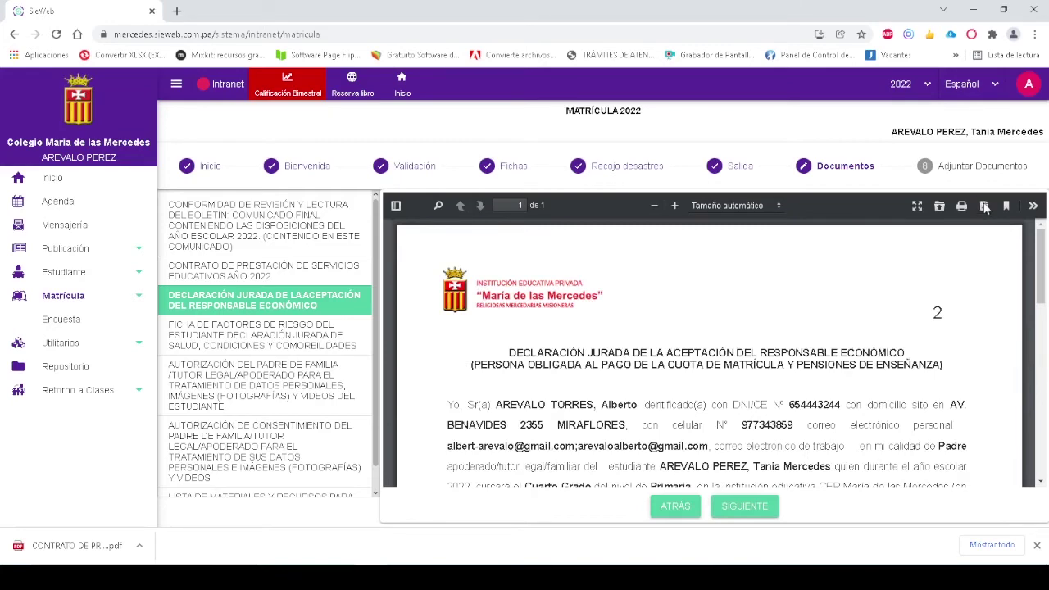
left_click(984, 206)
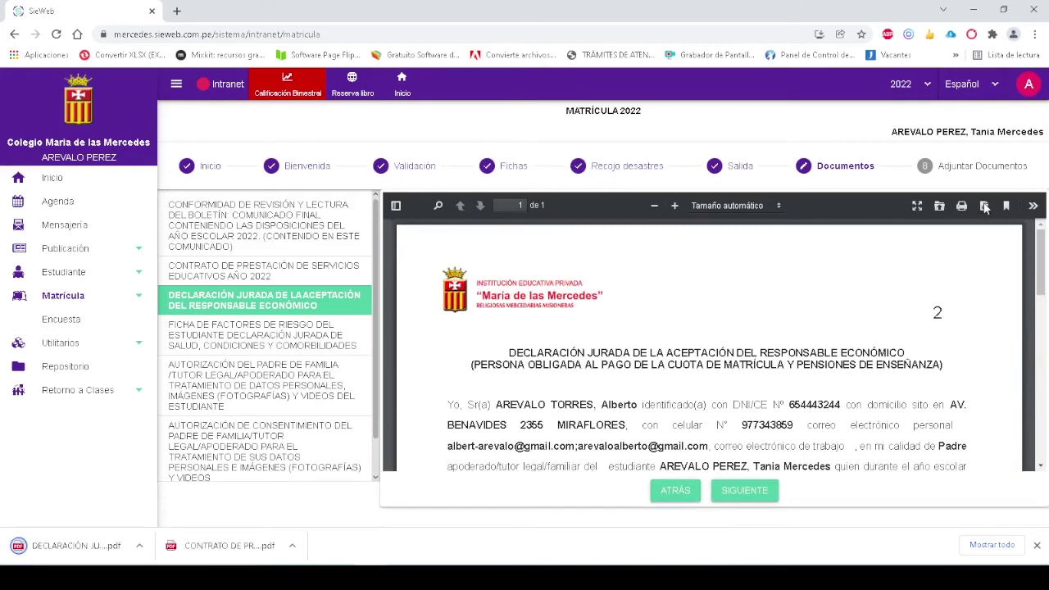
On the risk-factor form, answer No for cancer, kidney disease, EPOC, heart conditions, diabetes, obesity and immunosuppression
left_click(759, 488)
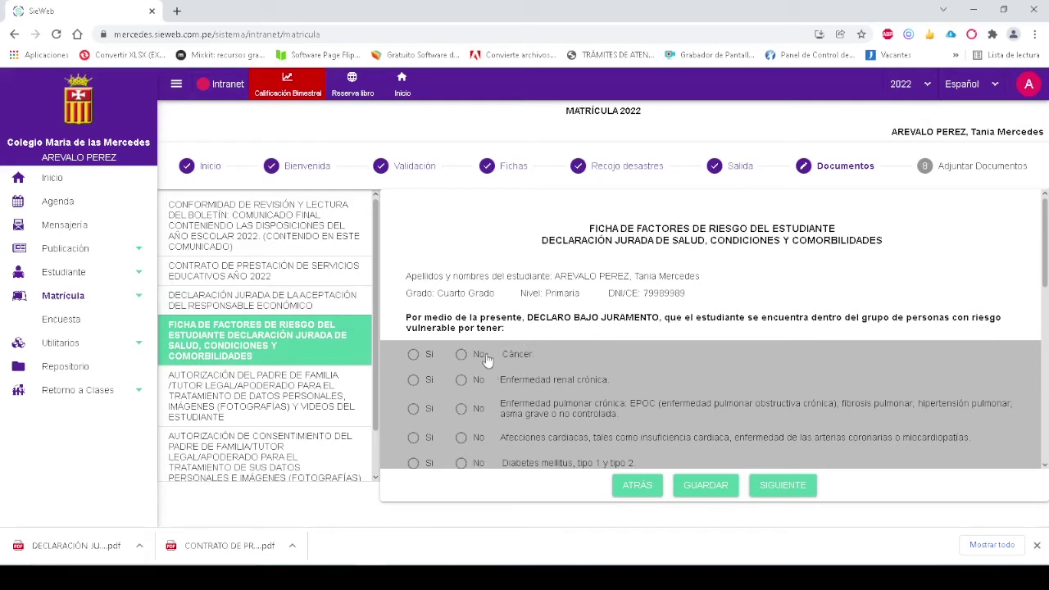
left_click(461, 355)
left_click(461, 380)
left_click(462, 408)
scroll(463, 402, "down", 1)
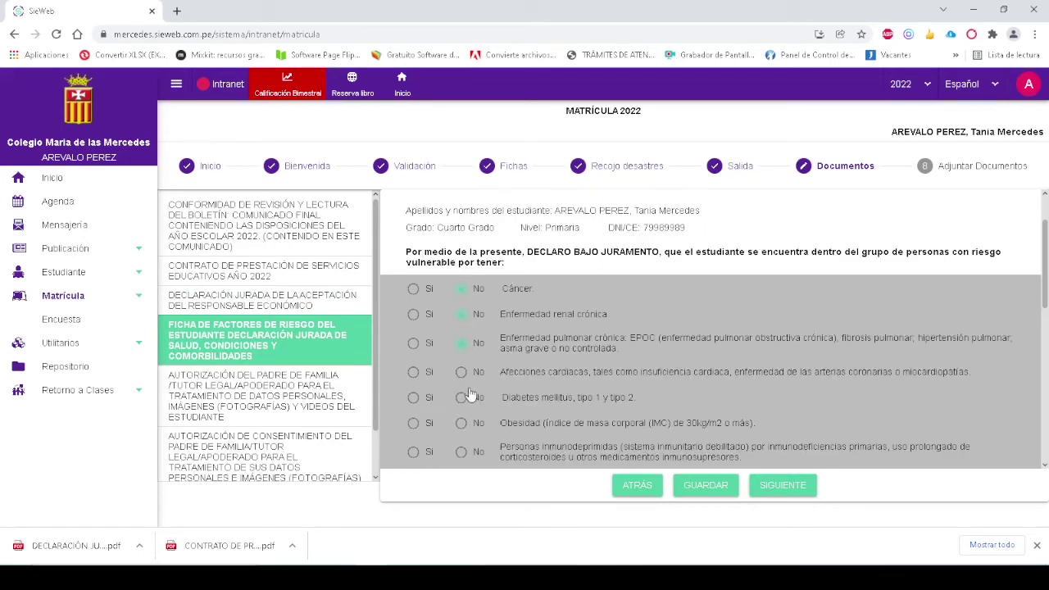
left_click(461, 372)
left_click(461, 397)
left_click(461, 423)
left_click(461, 451)
Answer No for transplant, cerebrovascular disease, hypertension, Down syndrome, pregnancy and HIV infection
scroll(463, 452, "down", 1)
left_click(461, 415)
left_click(462, 438)
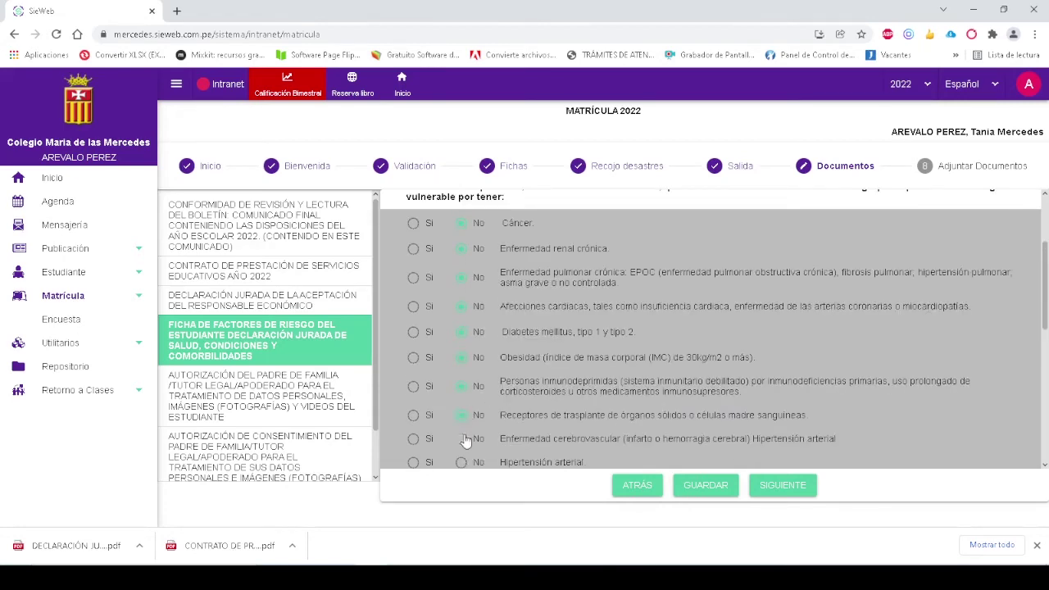
scroll(462, 434, "down", 1)
left_click(461, 396)
left_click(461, 420)
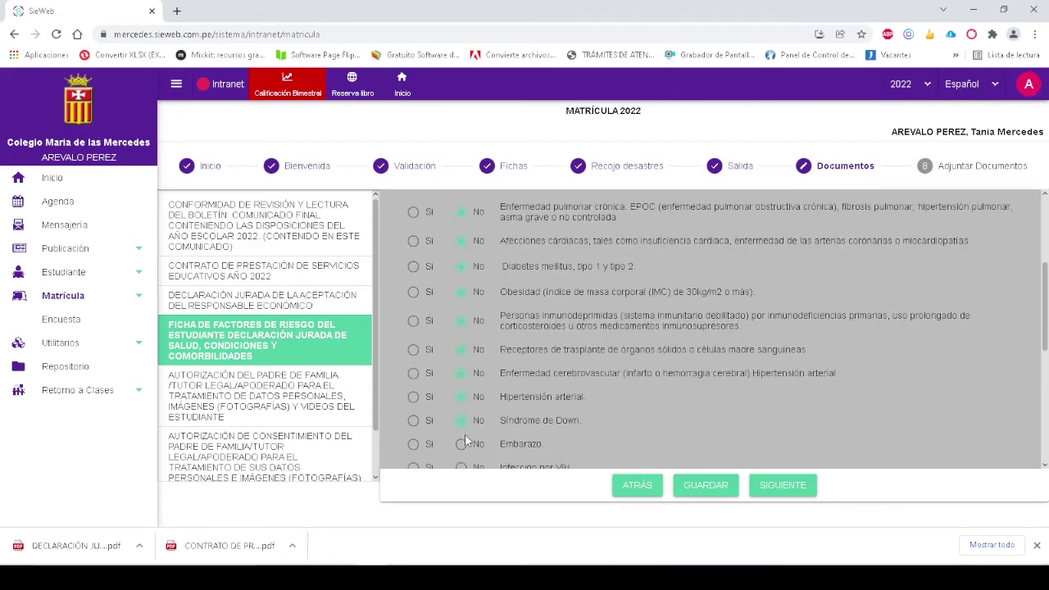
left_click(461, 443)
scroll(464, 443, "down", 1)
left_click(468, 405)
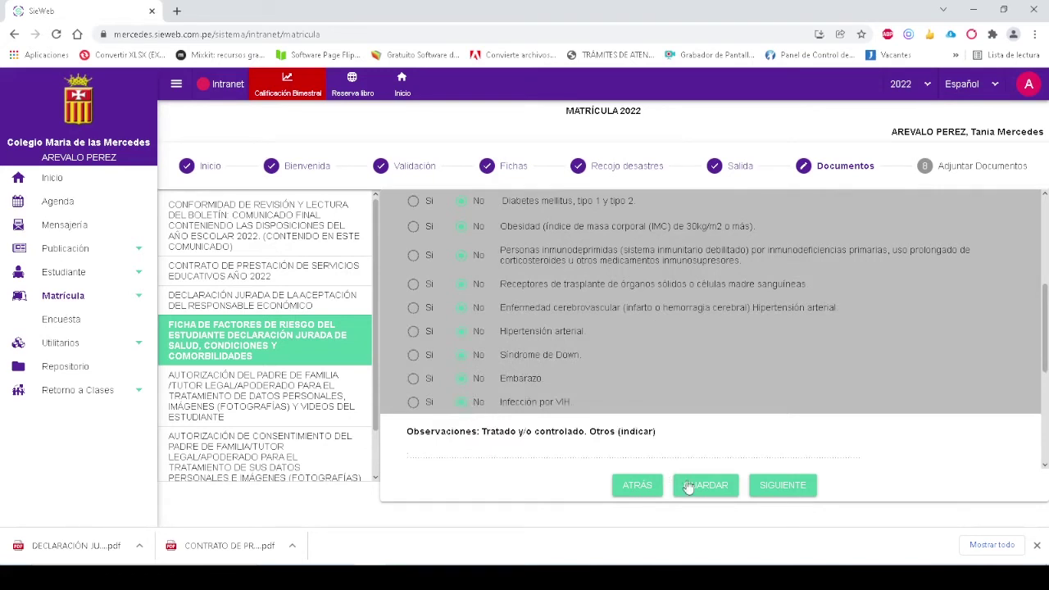
Save the risk-factor form, download it as a PDF, and continue to the parent authorization
left_click(701, 488)
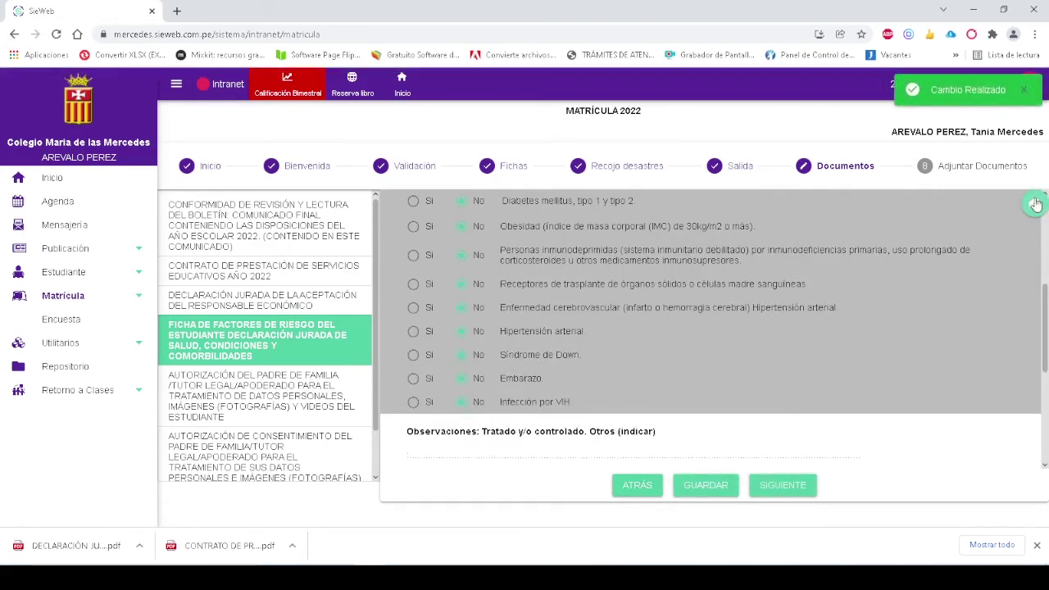
left_click(1035, 204)
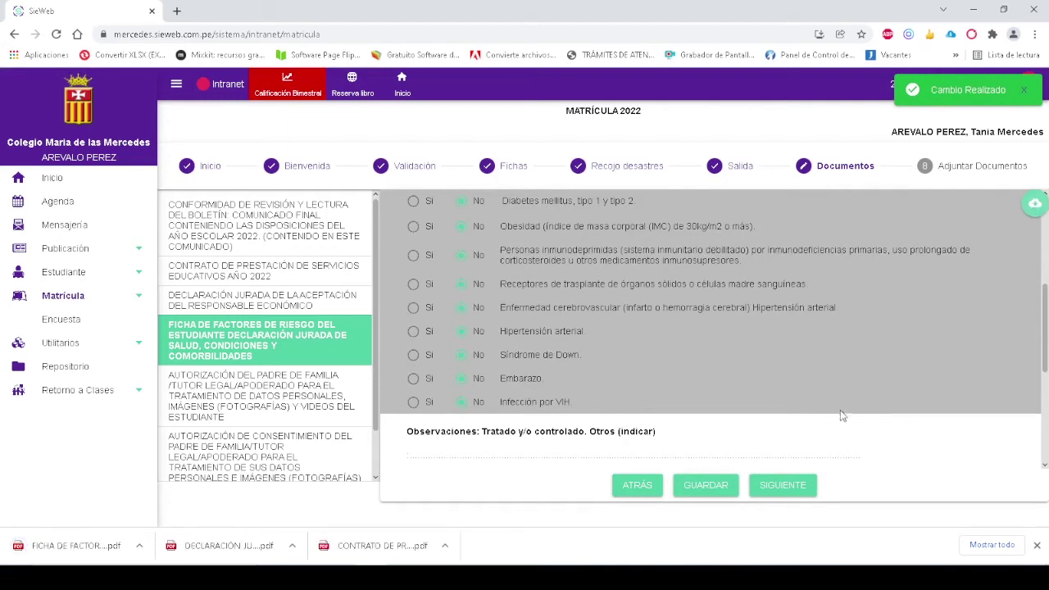
left_click(797, 490)
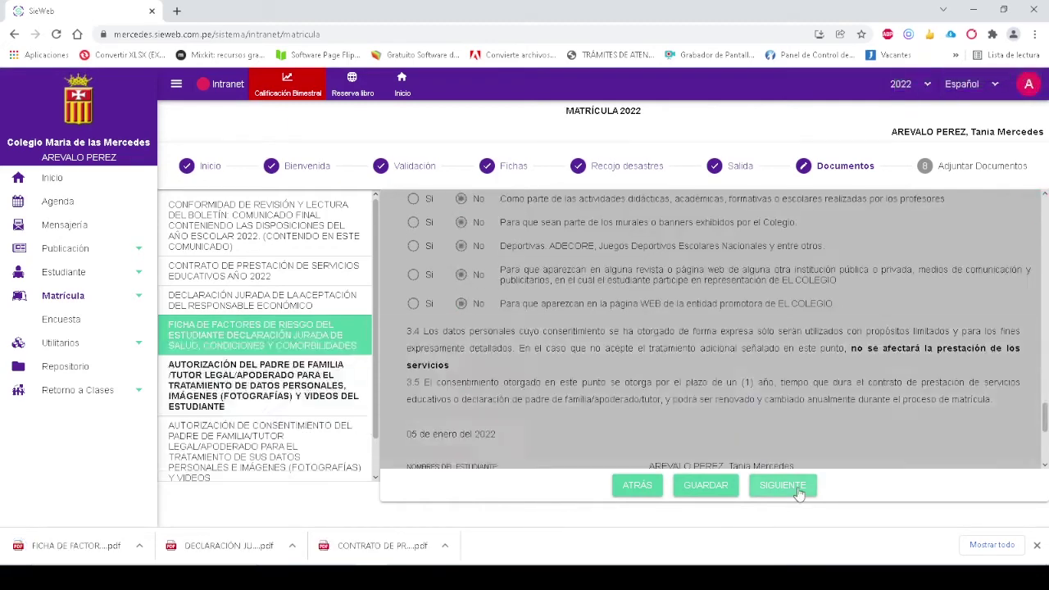
Try saving the unanswered parent authorization and dismiss the all-answers-required warning
scroll(846, 348, "up", 15)
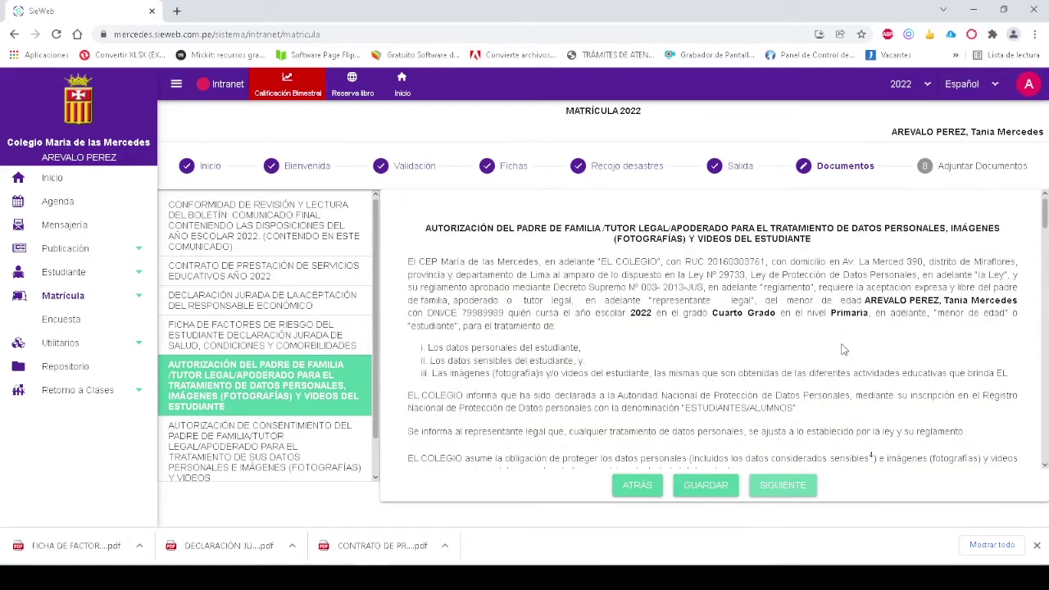
scroll(844, 350, "down", 10)
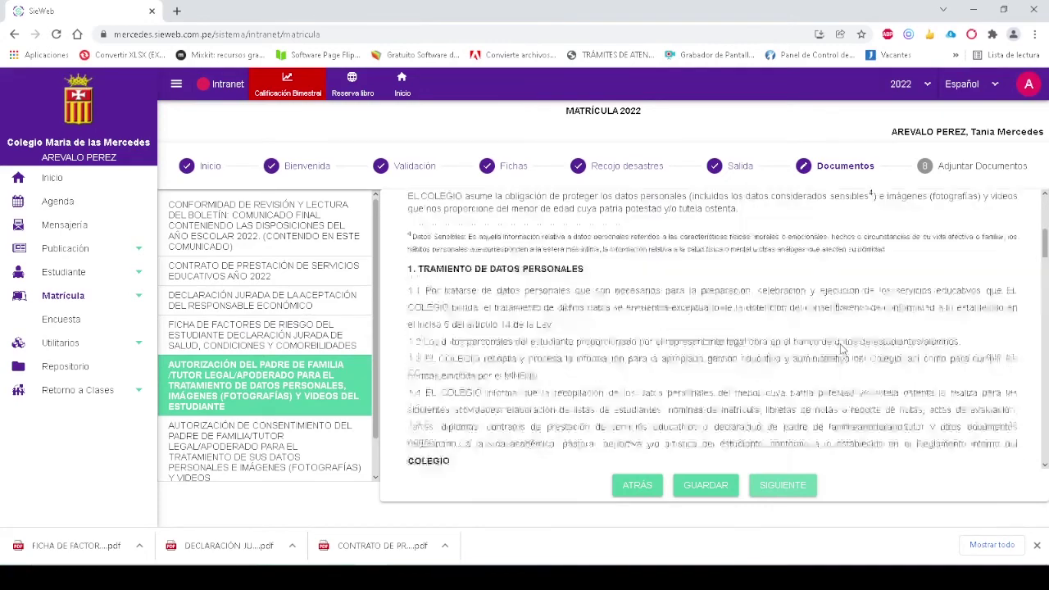
scroll(841, 349, "down", 3)
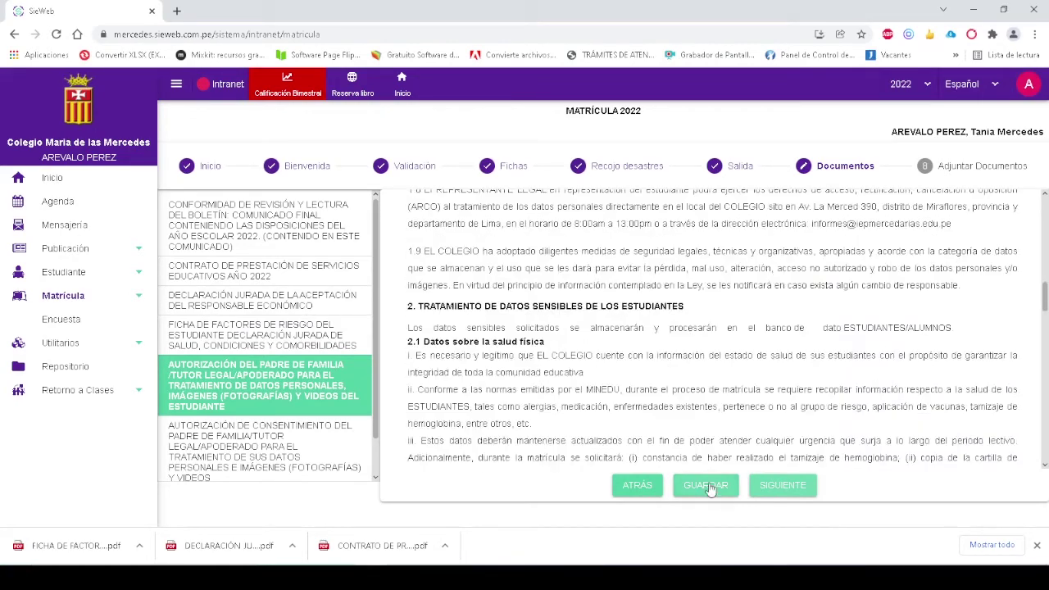
left_click(709, 485)
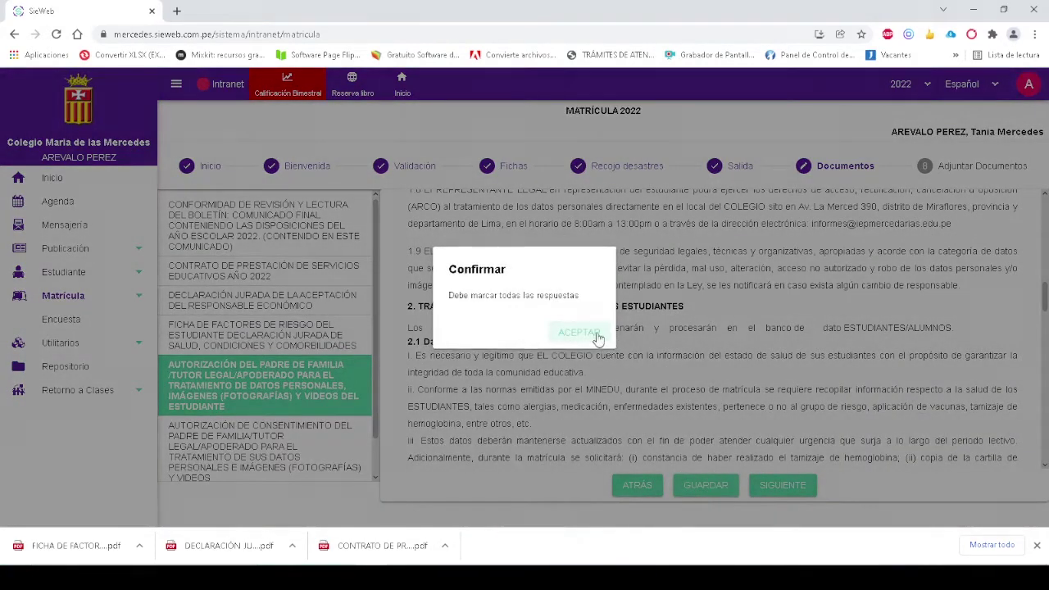
left_click(595, 334)
Answer Sí to every image-use option, from the school website to murals, sports events and the promoter's website
scroll(717, 342, "down", 6)
scroll(715, 342, "down", 10)
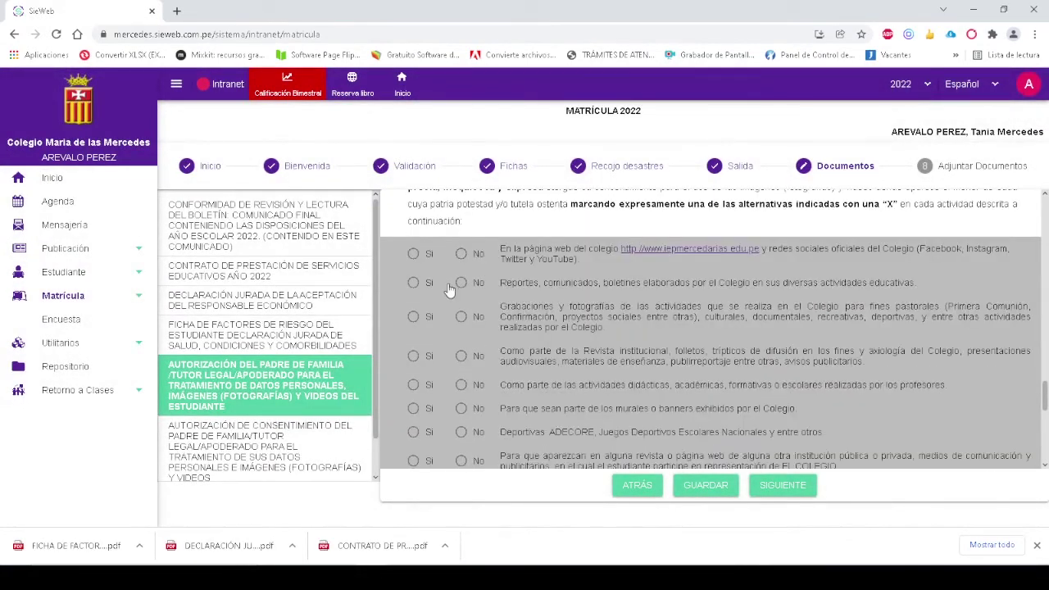
left_click(413, 254)
left_click(413, 317)
left_click(413, 356)
left_click(412, 384)
left_click(413, 408)
left_click(413, 432)
scroll(413, 437, "down", 1)
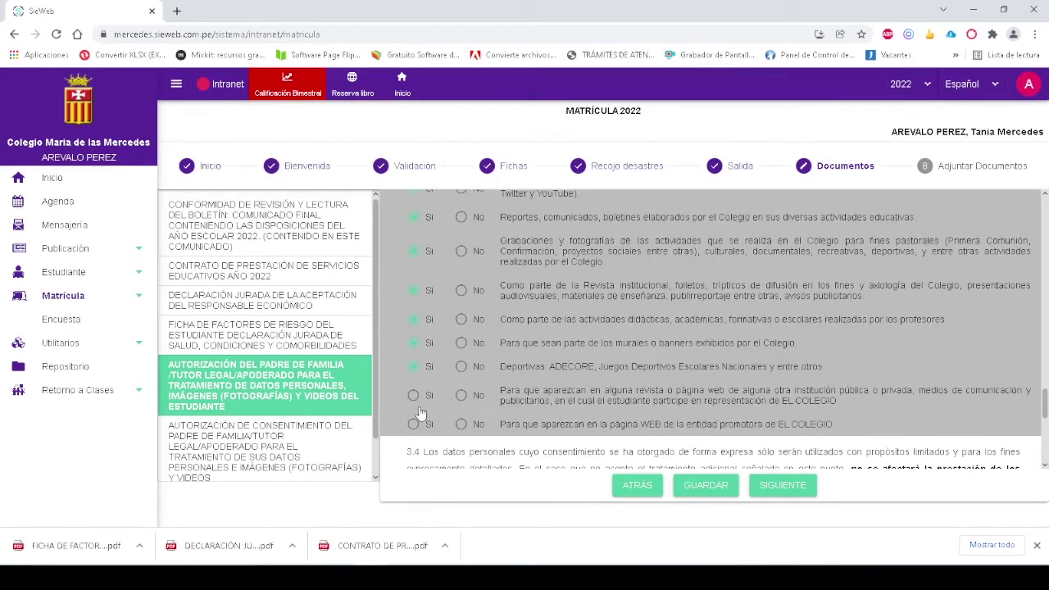
left_click(413, 395)
left_click(413, 423)
Save the image authorization, download it as a PDF, and continue to the consent document
left_click(704, 485)
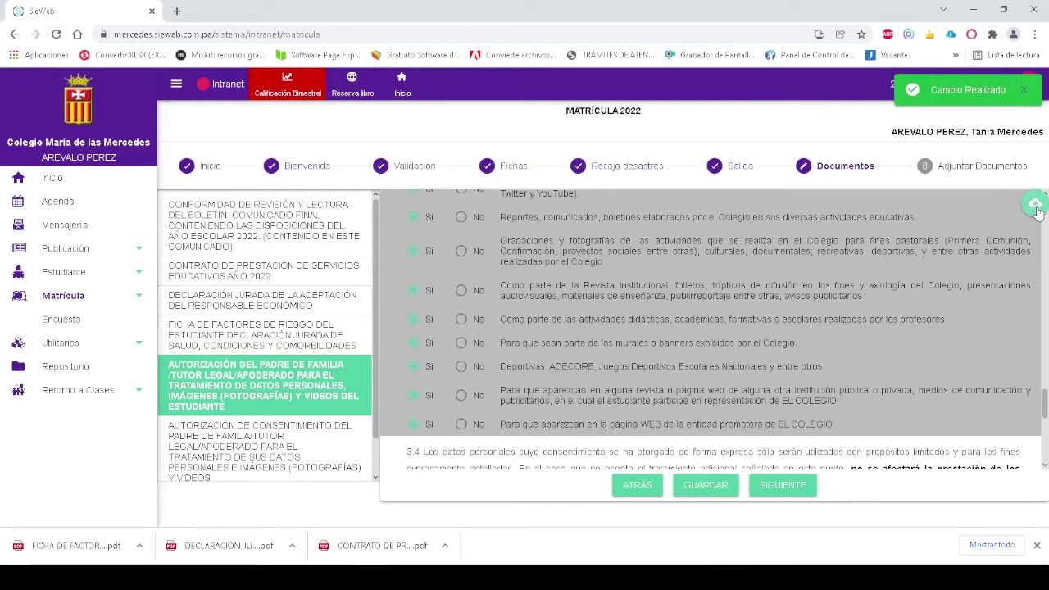
left_click(1037, 210)
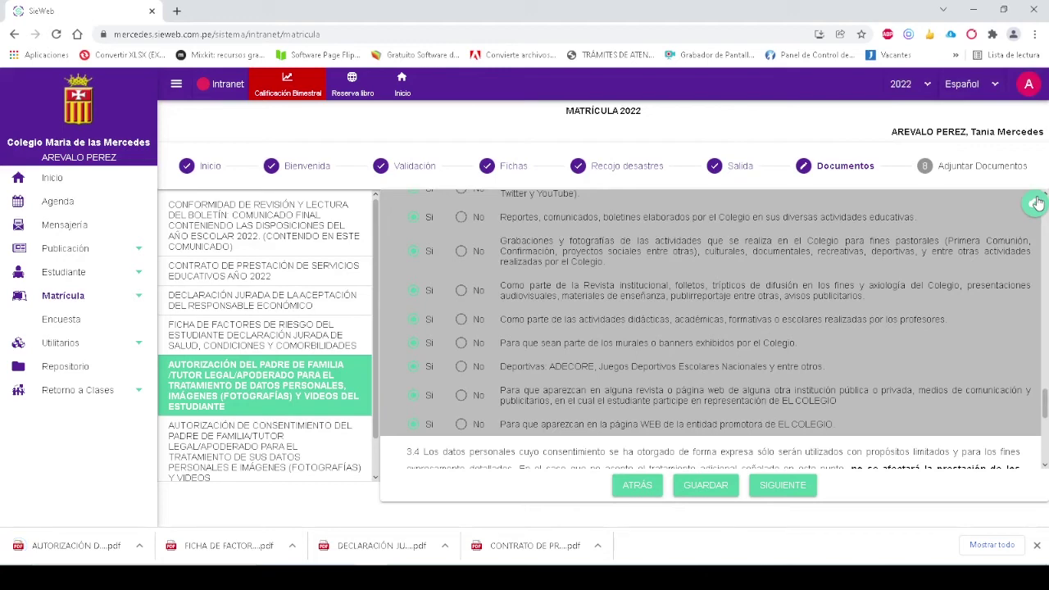
left_click(785, 484)
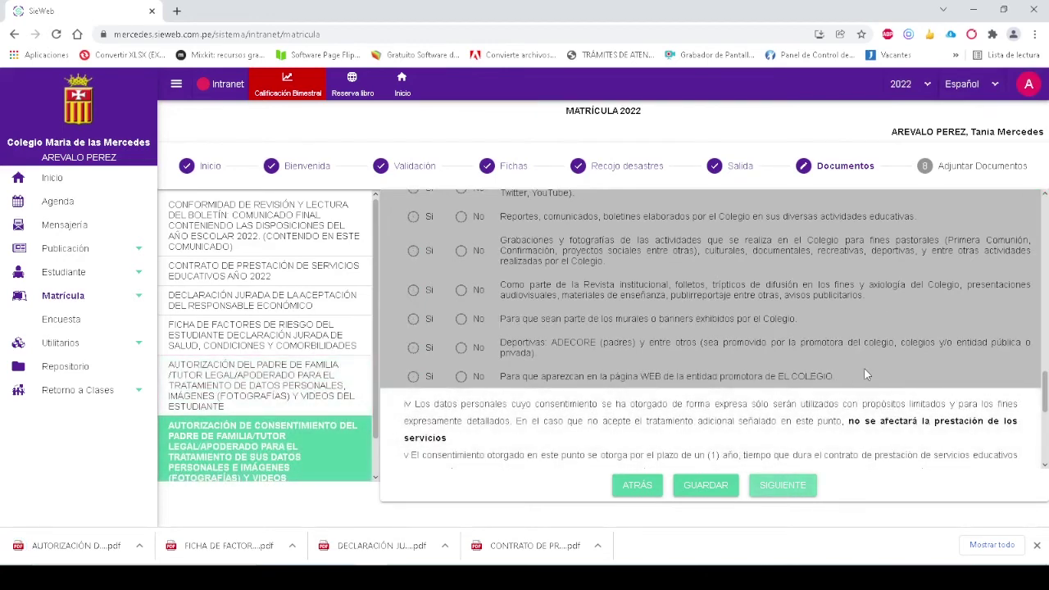
Answer Sí for the website, Reportes, recordings, Revista institucional and promoter-site rows, save, and continue
left_click_drag(1044, 394, 1016, 371)
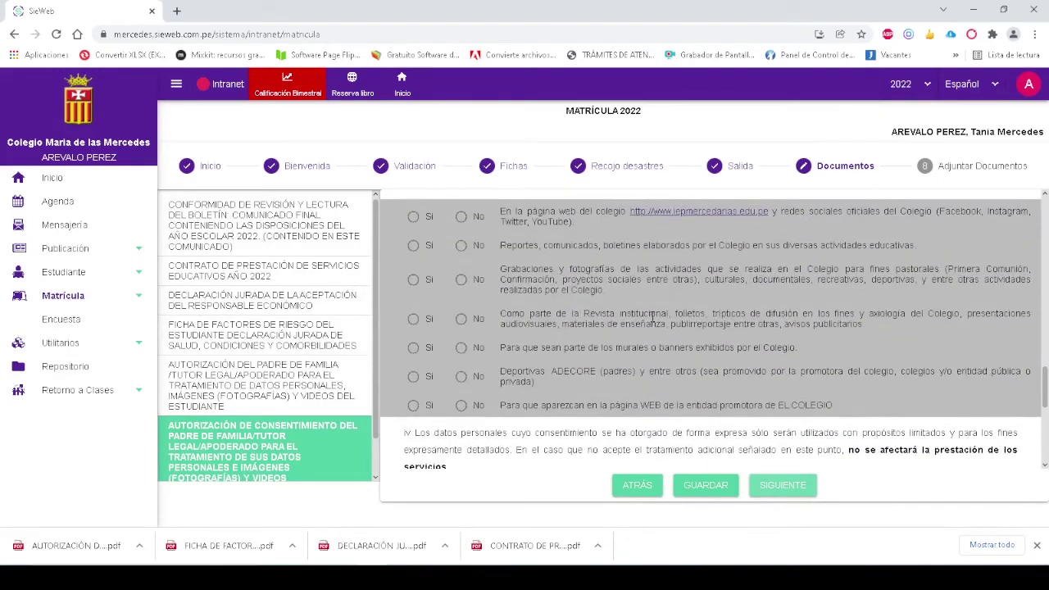
left_click(413, 216)
left_click(413, 245)
left_click(413, 280)
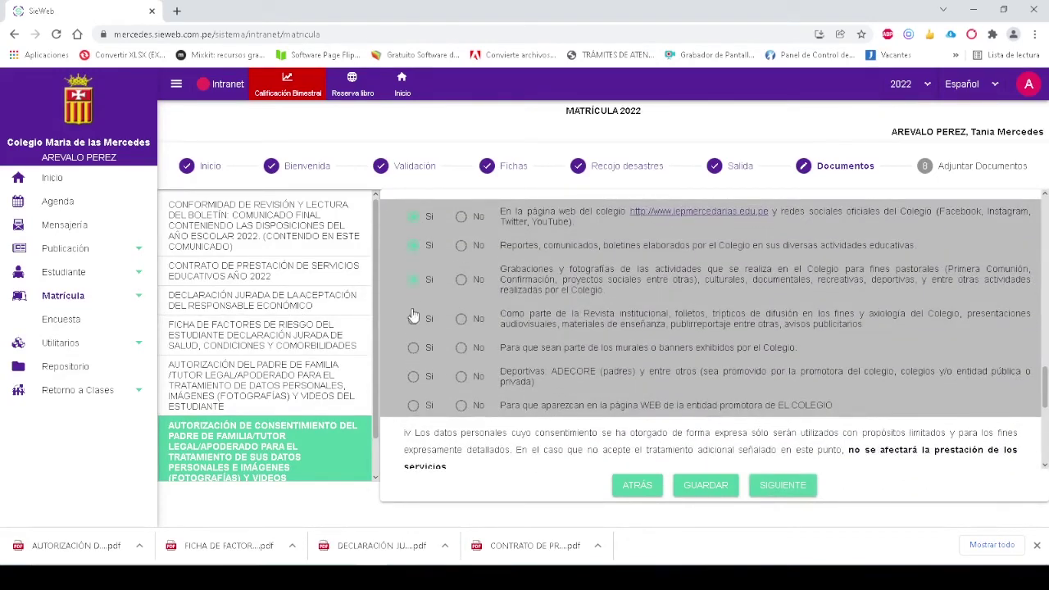
left_click(413, 318)
left_click(413, 405)
left_click(706, 485)
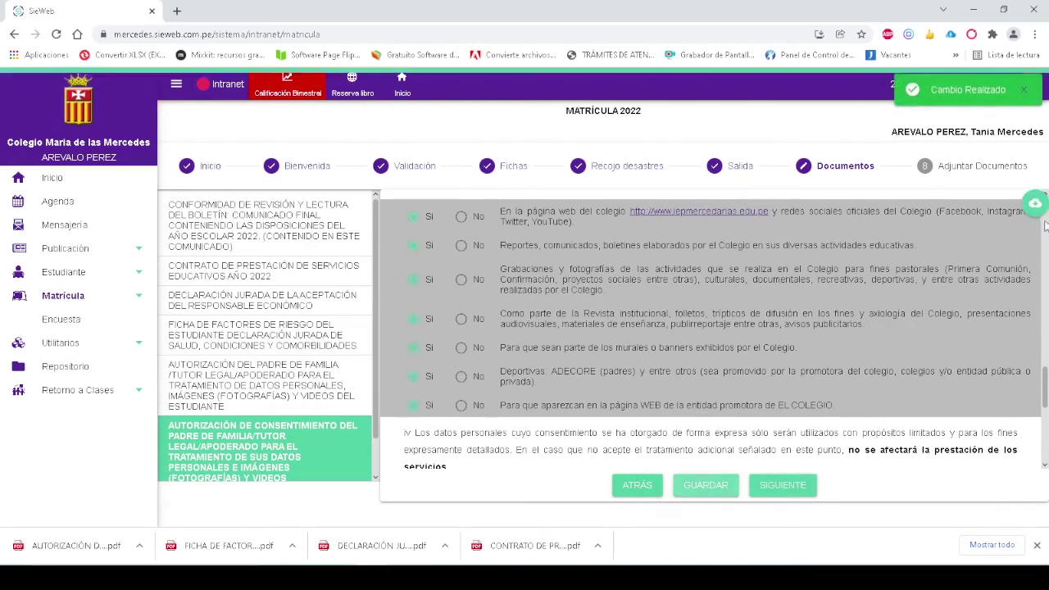
left_click(782, 485)
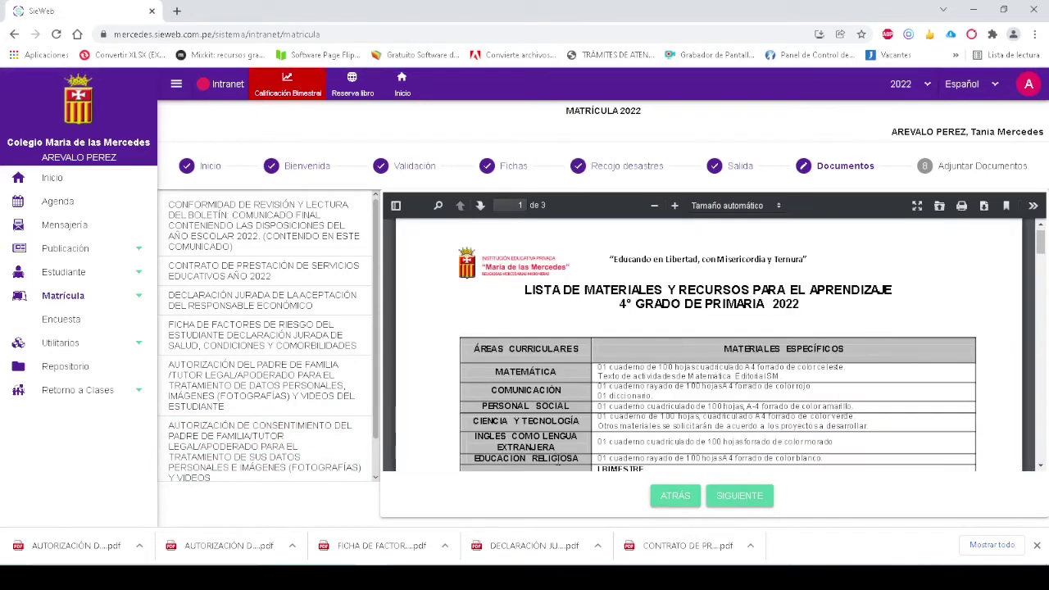
Continue from the Lista de materiales to the Adjuntar Documentos step
left_click(743, 495)
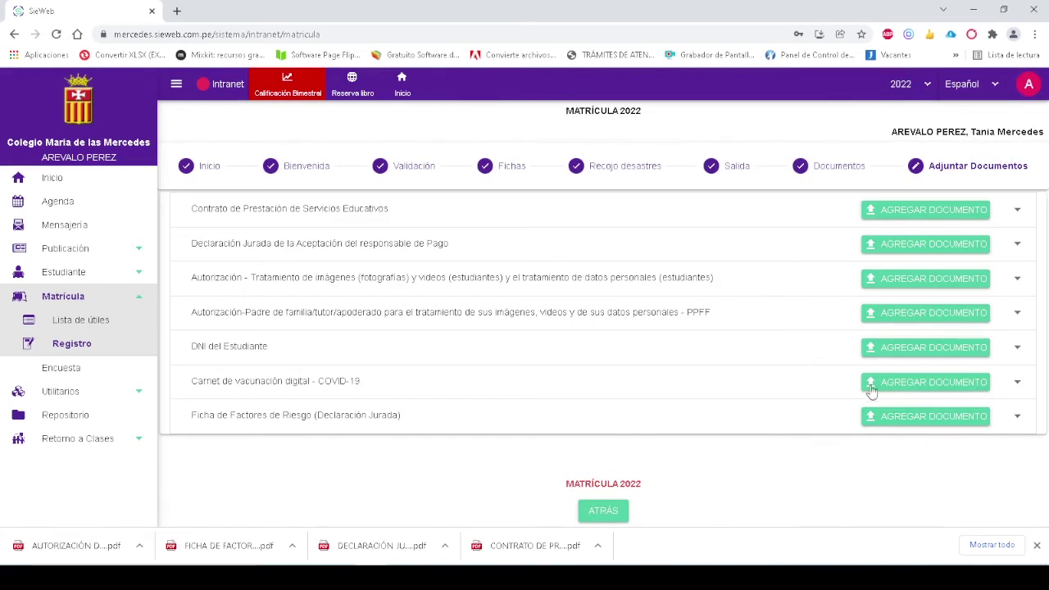
Upload the CONTRATO DE PRESTACIÓN PDF from Descargas as a single file for the Contrato row
left_click(916, 211)
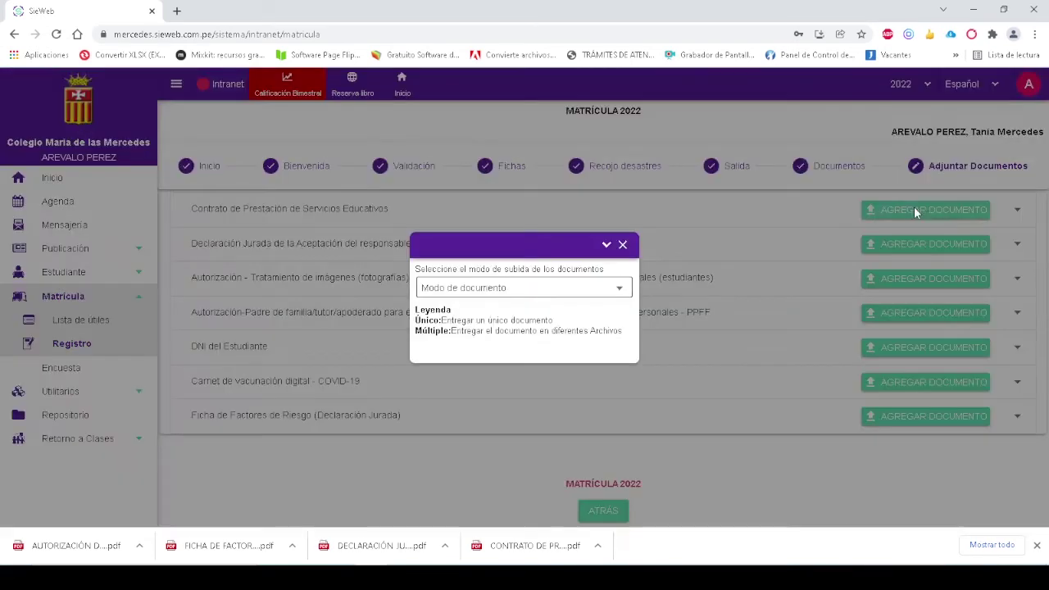
left_click(588, 290)
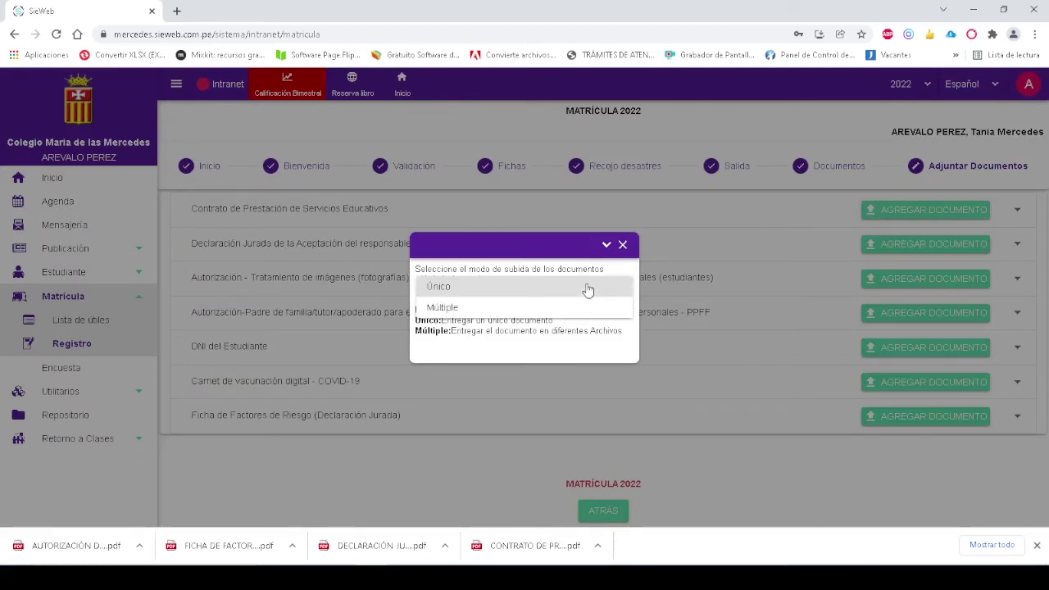
left_click(587, 287)
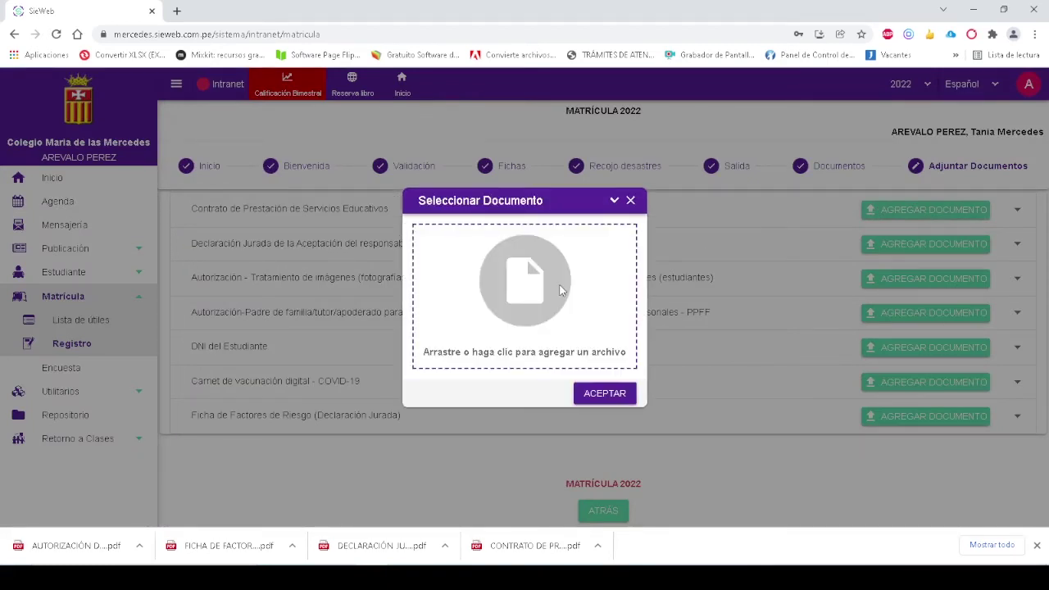
left_click(560, 290)
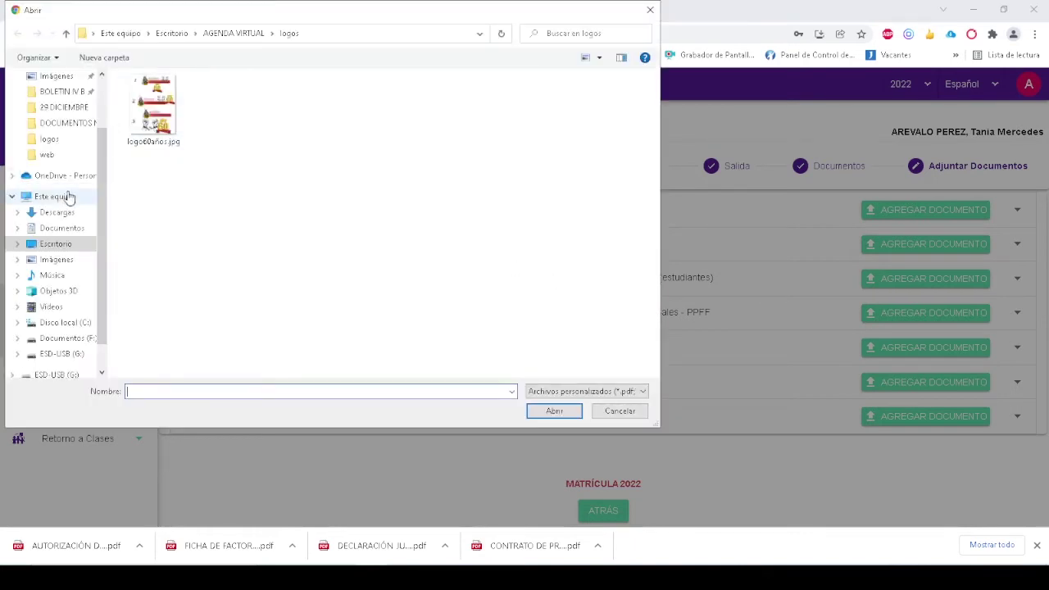
left_click(56, 197)
left_click(59, 213)
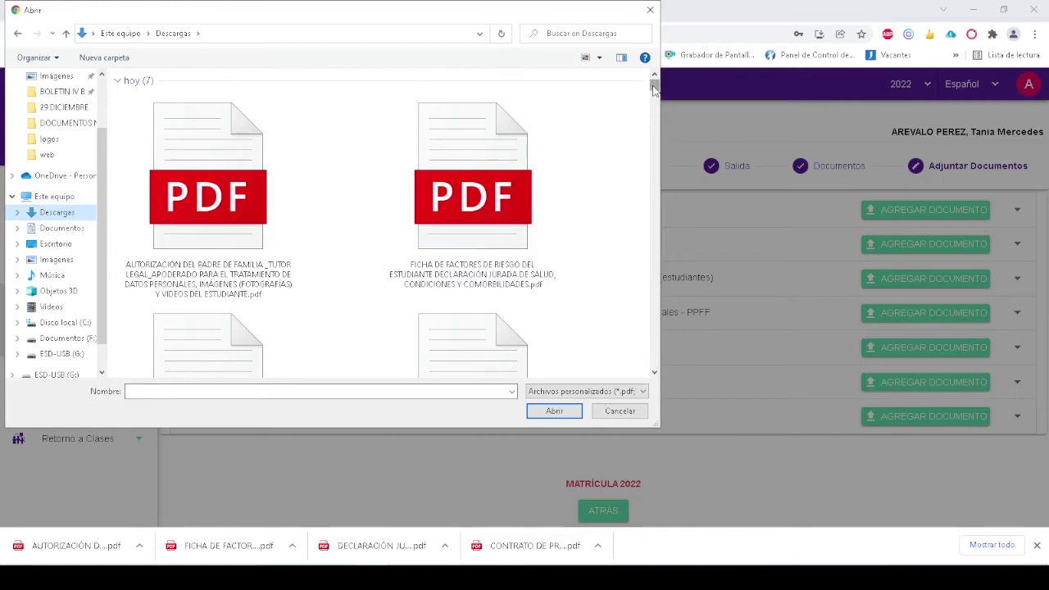
scroll(654, 88, "down", 5)
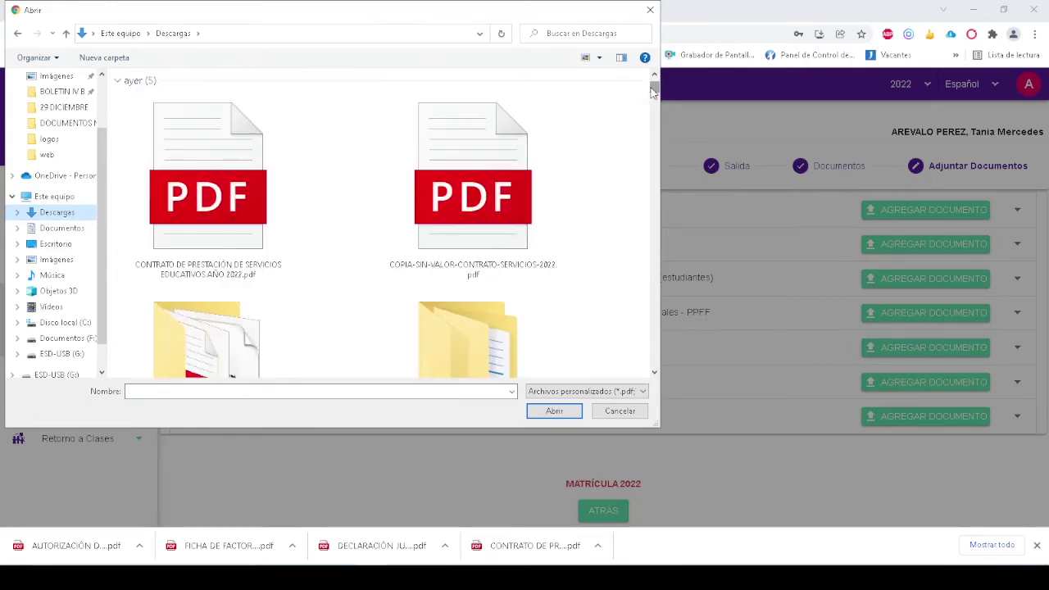
double_click(245, 167)
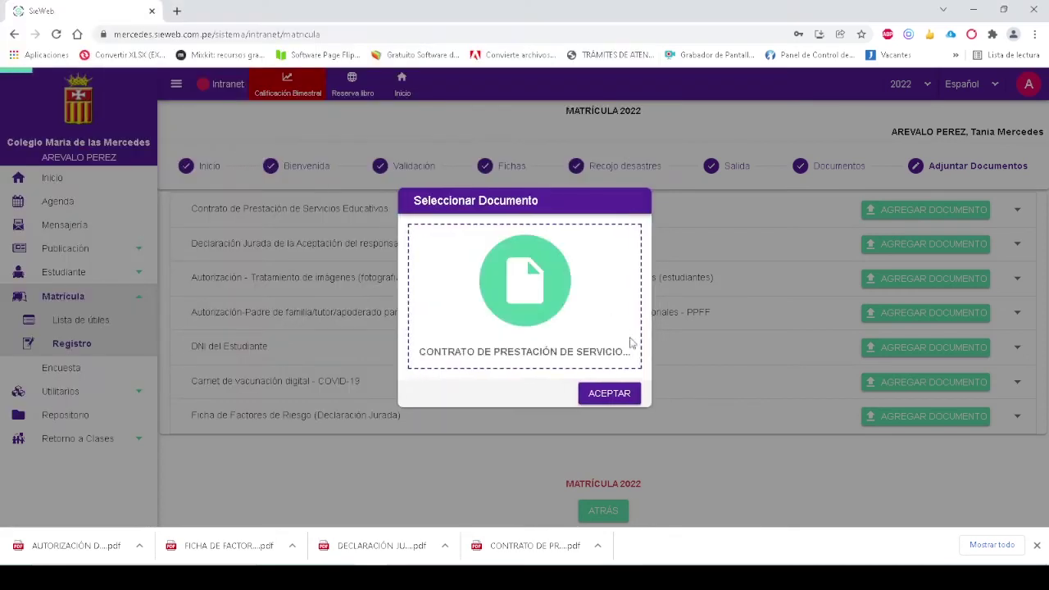
left_click(607, 393)
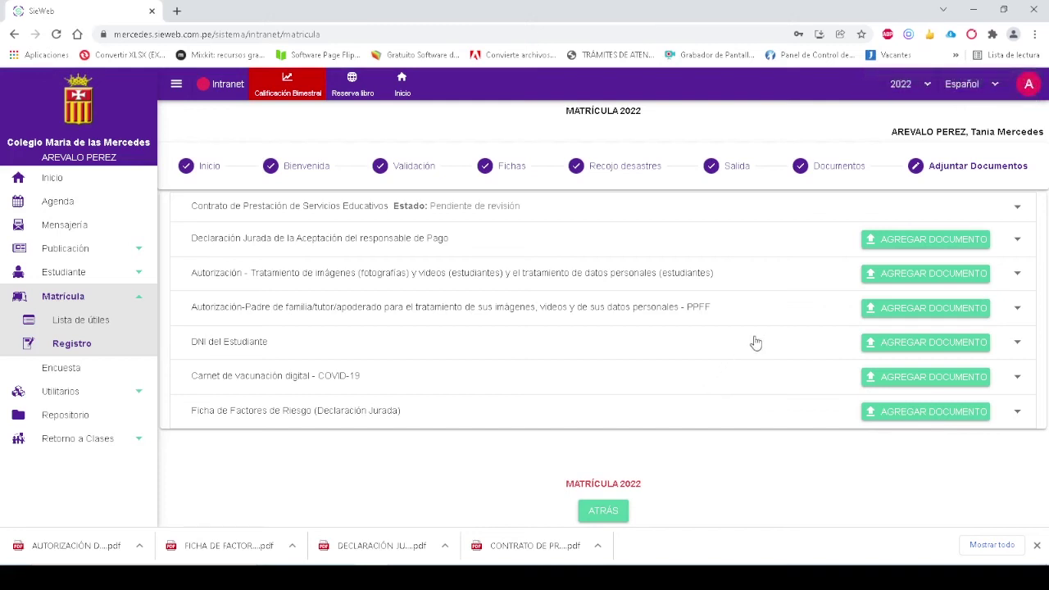
Upload the DECLARACIÓN JURADA PDF as a single file for the payment-responsible declaration
left_click(928, 242)
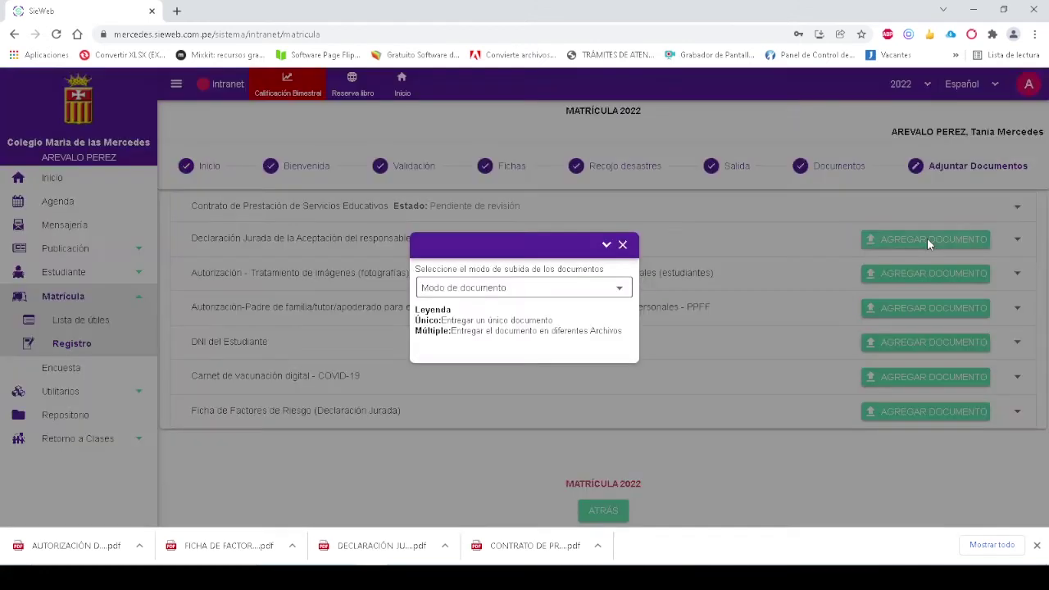
left_click(556, 289)
left_click(481, 286)
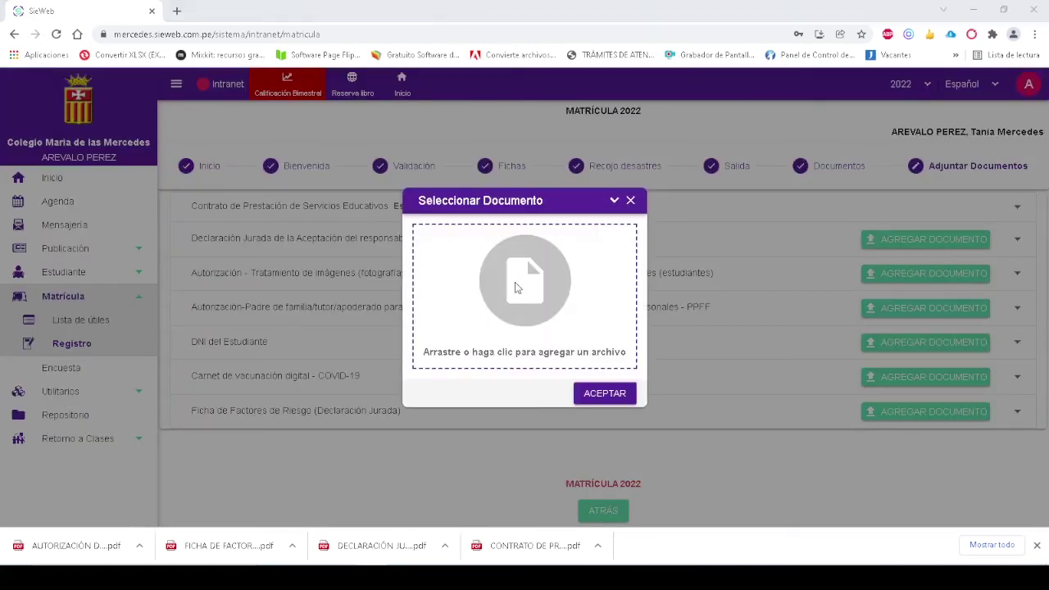
left_click(516, 287)
scroll(526, 276, "down", 1)
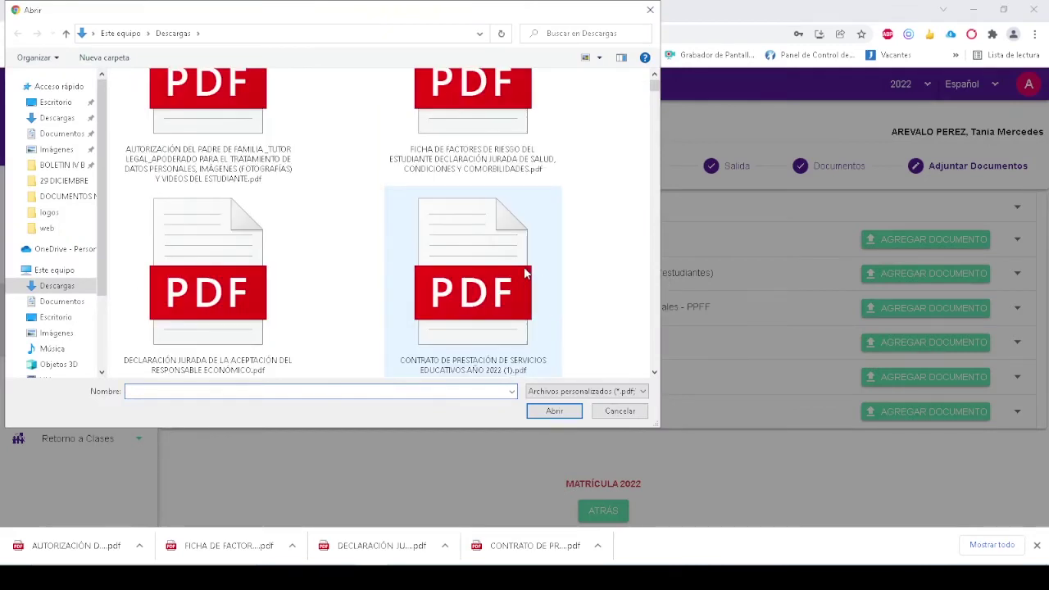
left_click(254, 269)
left_click(553, 412)
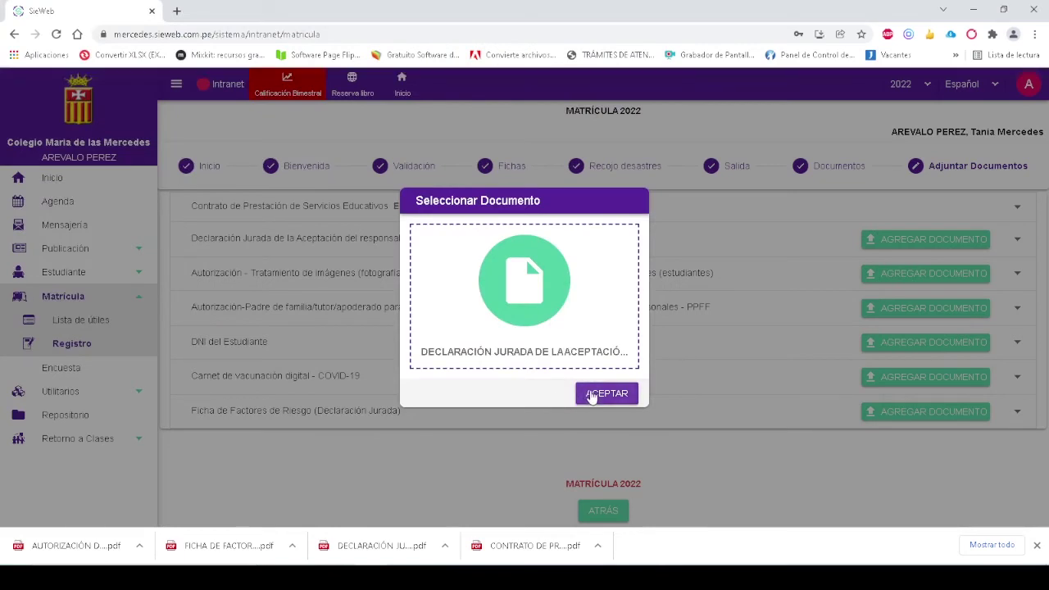
left_click(590, 396)
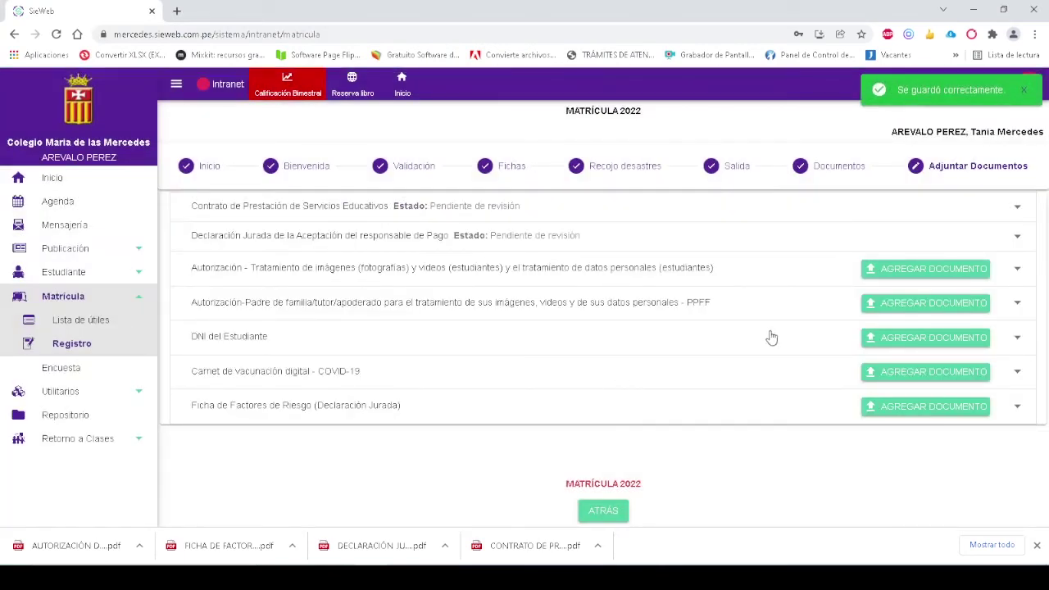
Upload the parental authorization PDF as a single file for the image-treatment authorization row
left_click(924, 273)
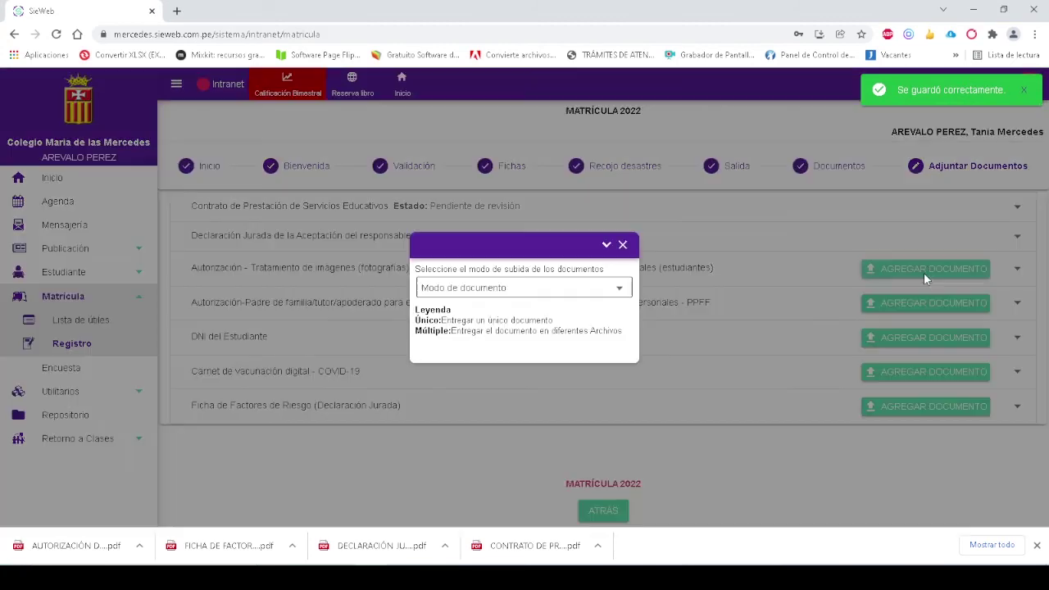
left_click(604, 288)
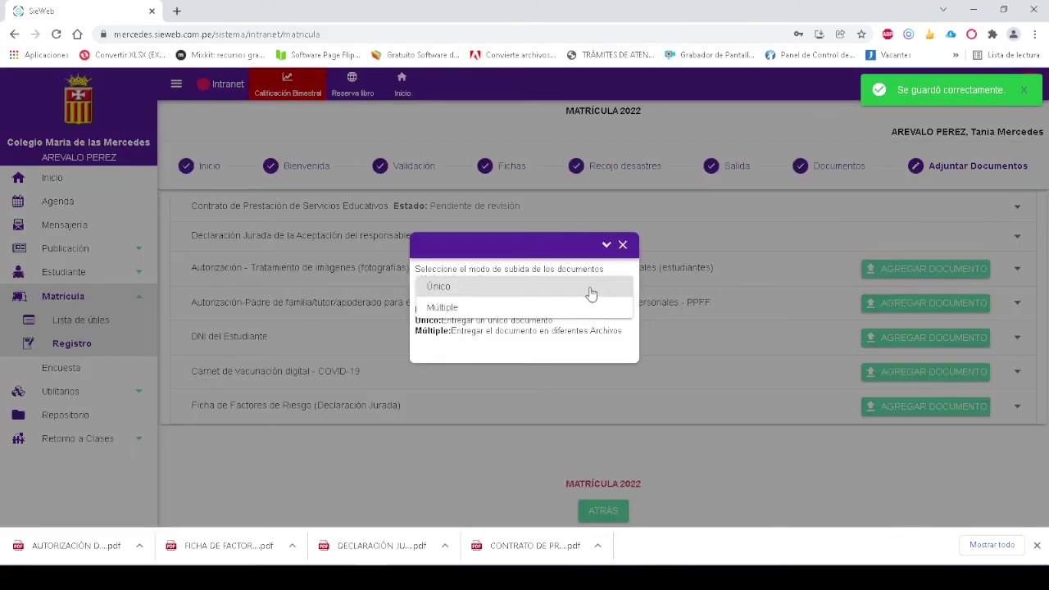
left_click(530, 288)
left_click(532, 285)
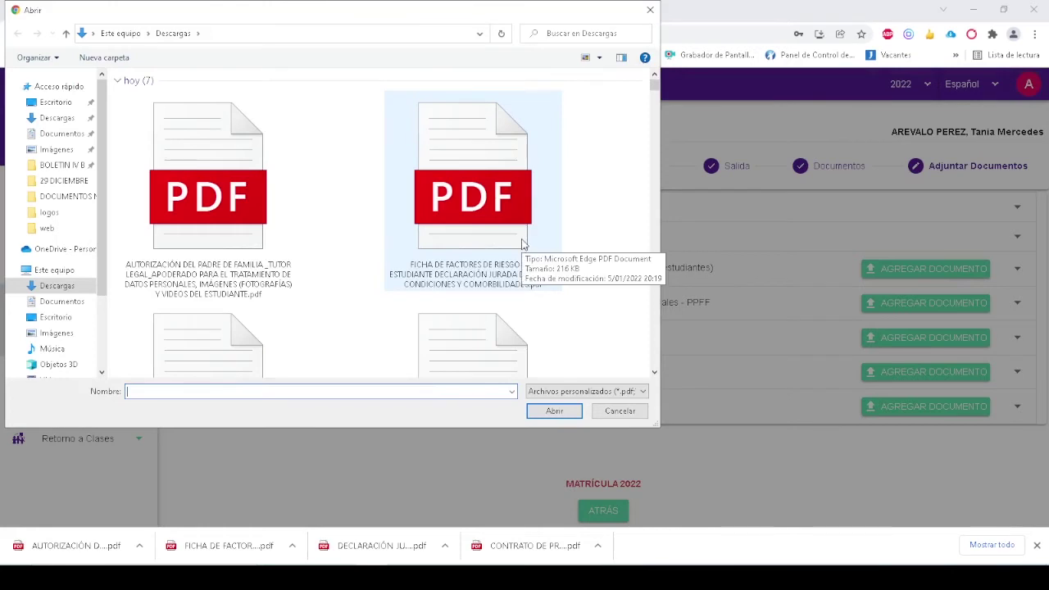
double_click(250, 200)
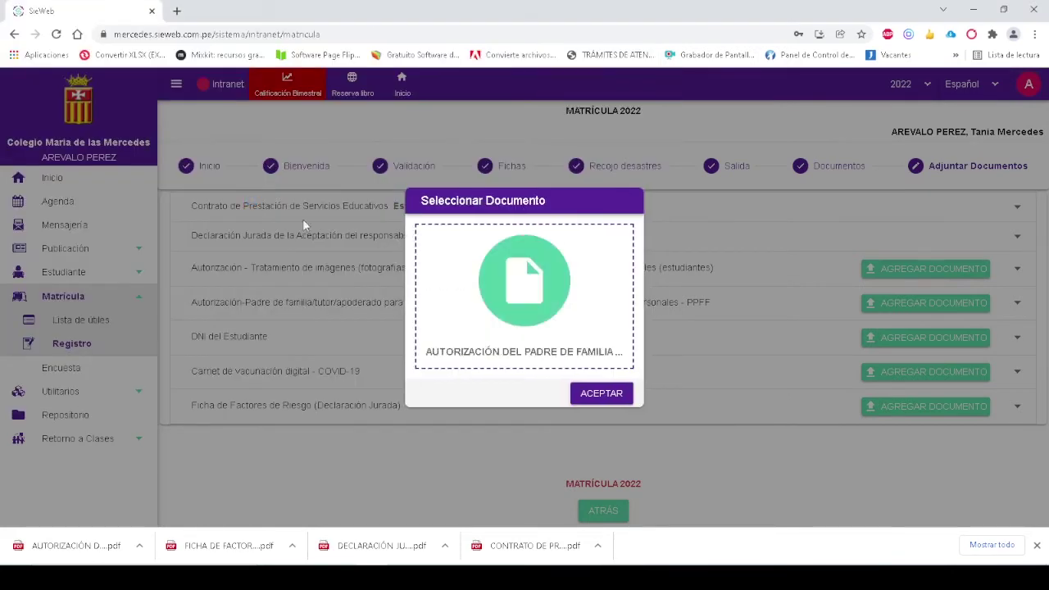
left_click(602, 394)
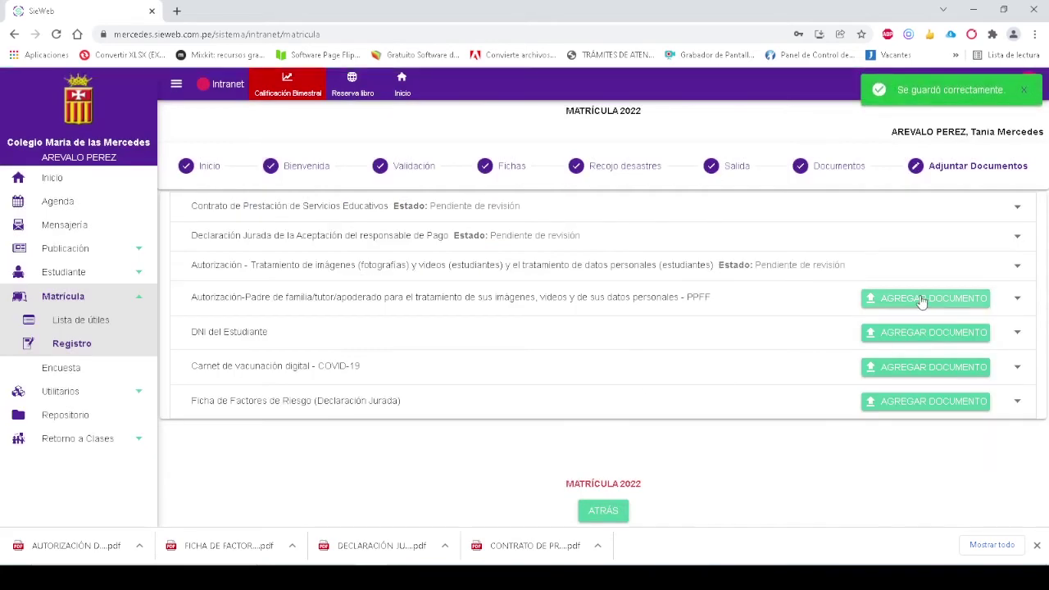
Upload the parental authorization PDF as a single file for the PPFF authorization row
left_click(916, 299)
left_click(587, 289)
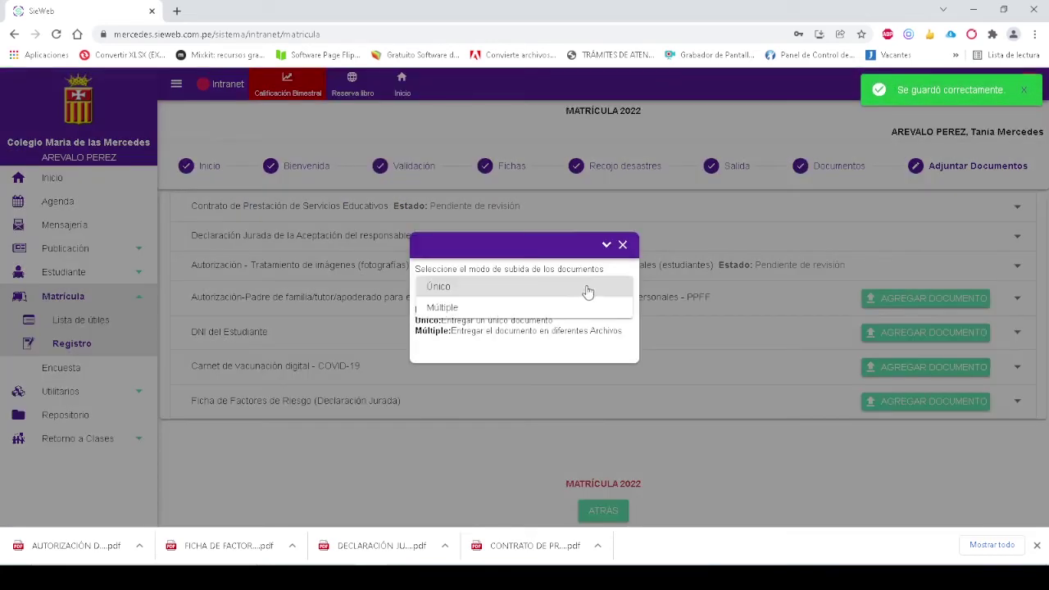
left_click(548, 289)
left_click(548, 291)
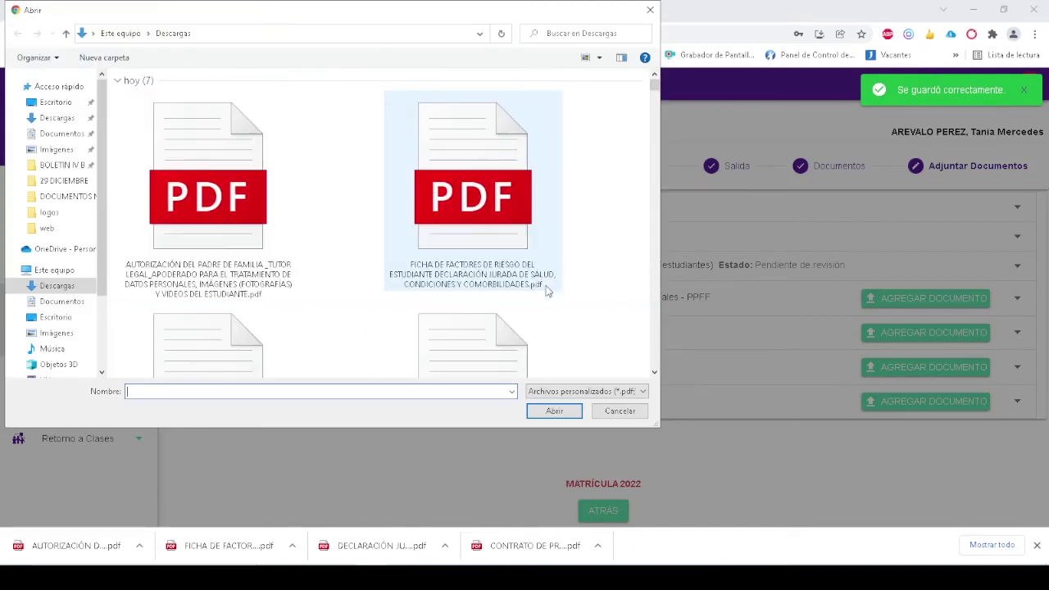
scroll(308, 272, "down", 3)
scroll(308, 272, "up", 3)
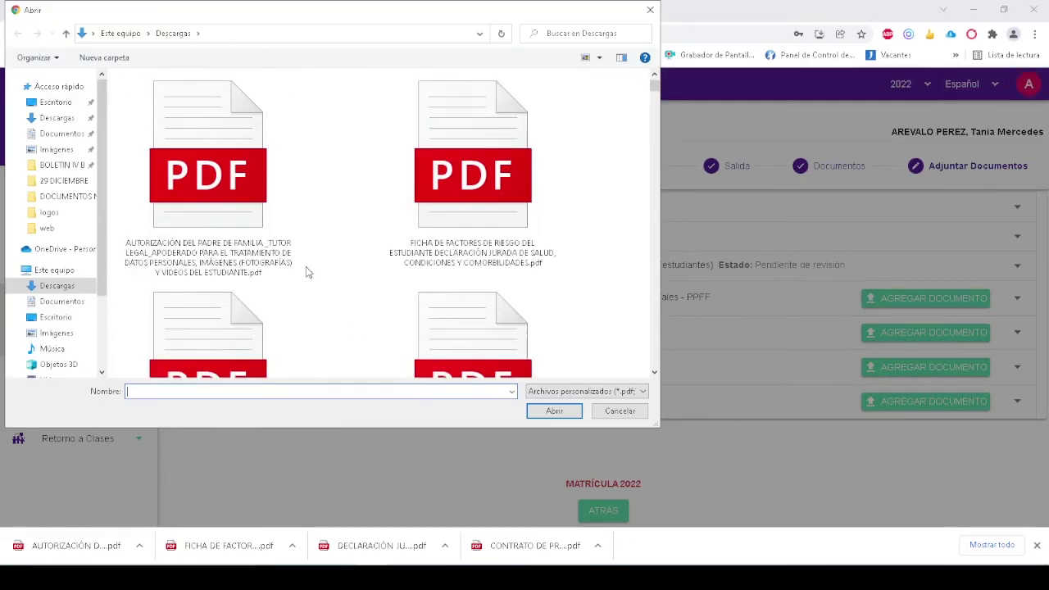
double_click(298, 242)
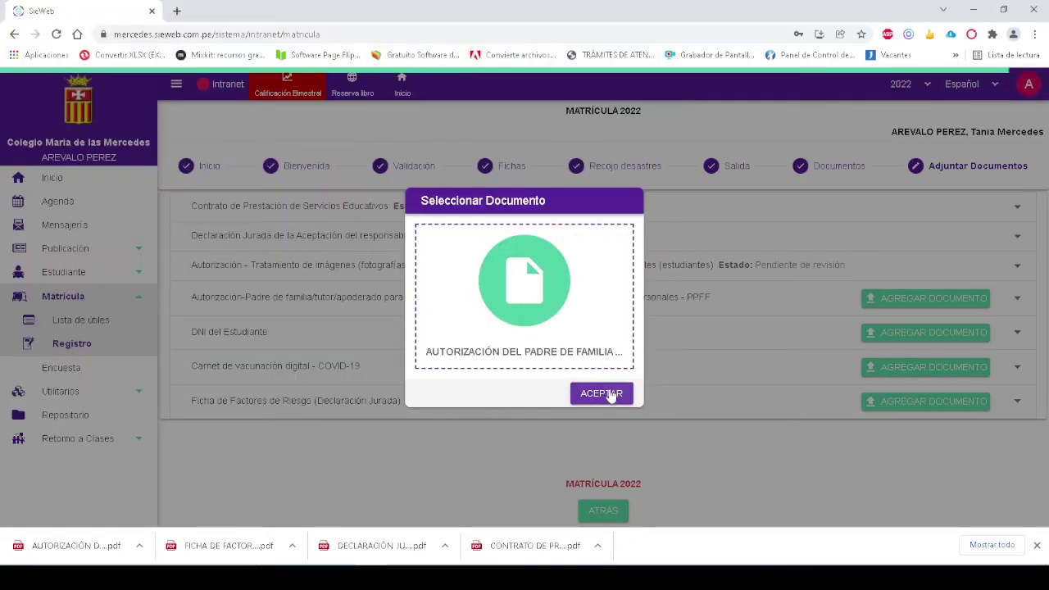
left_click(607, 392)
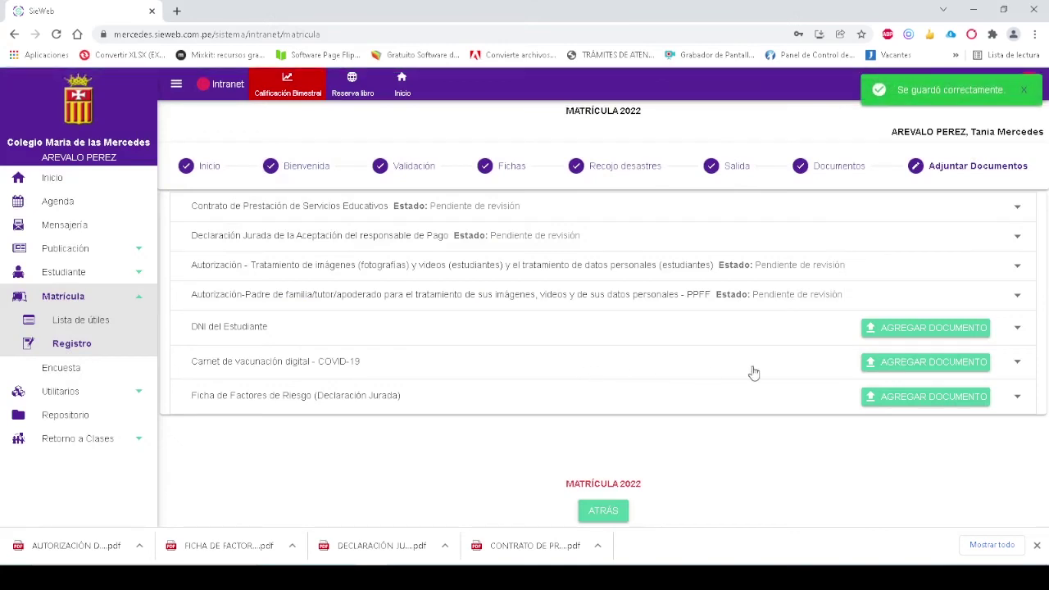
left_click(951, 329)
Upload dni1.jpg and dnireverso.jpg together in Múltiple, Imagen mode for DNI del Estudiante
left_click(505, 287)
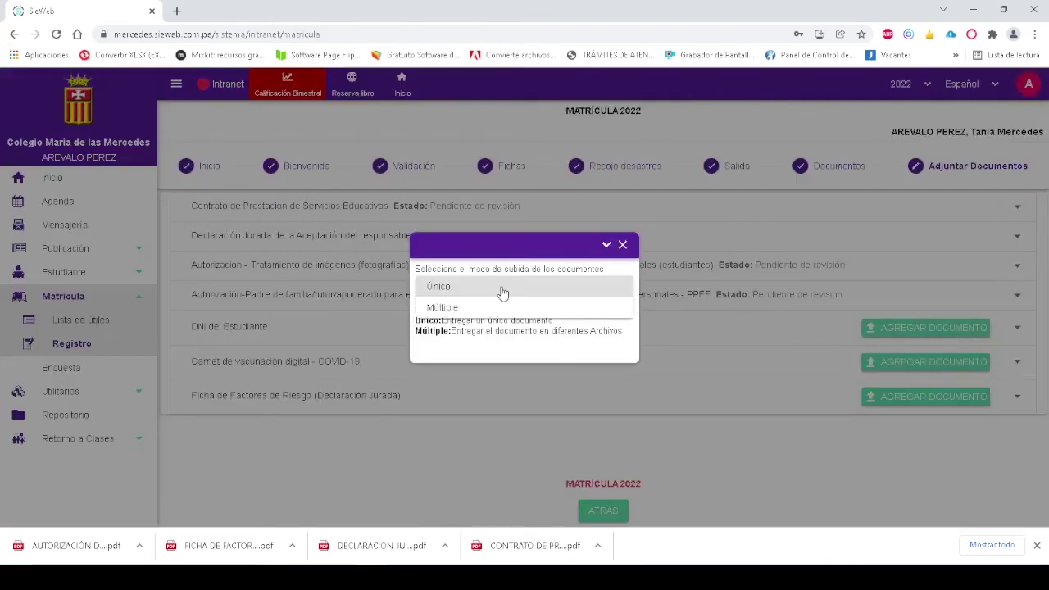
left_click(477, 307)
left_click(508, 279)
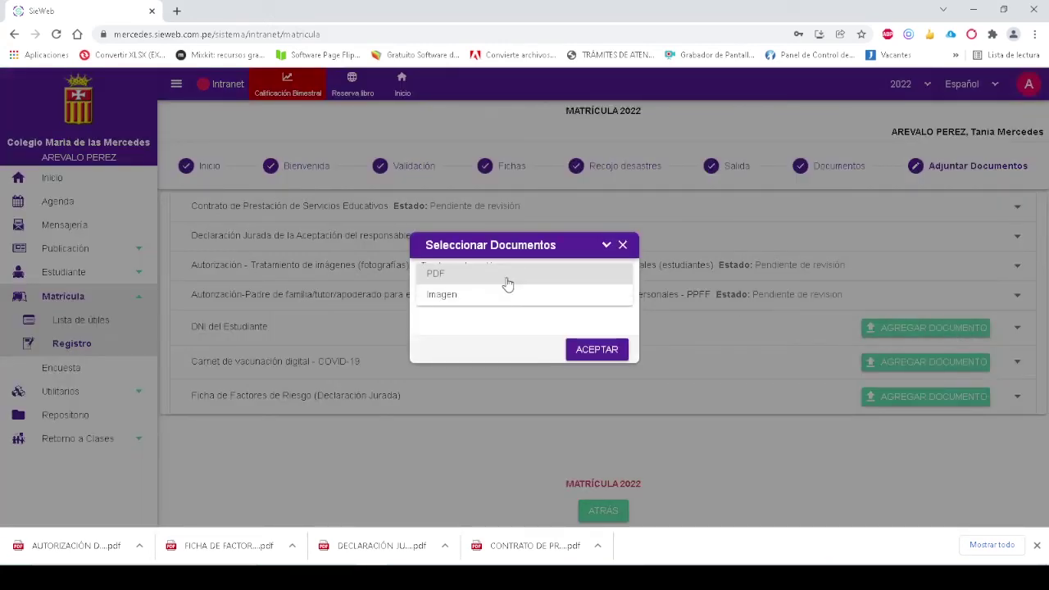
left_click(467, 303)
left_click(570, 312)
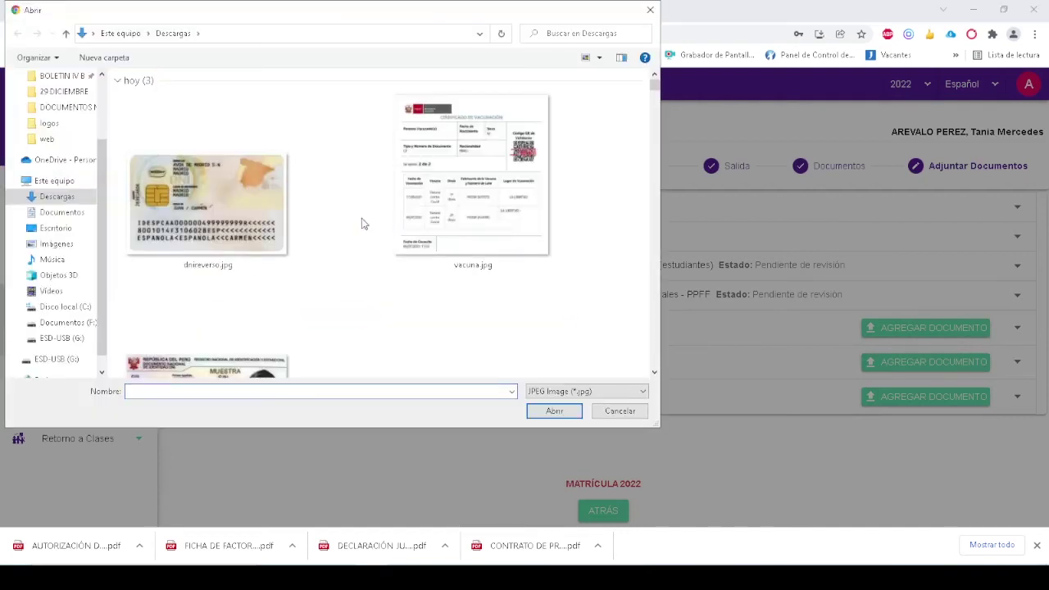
left_click(261, 368)
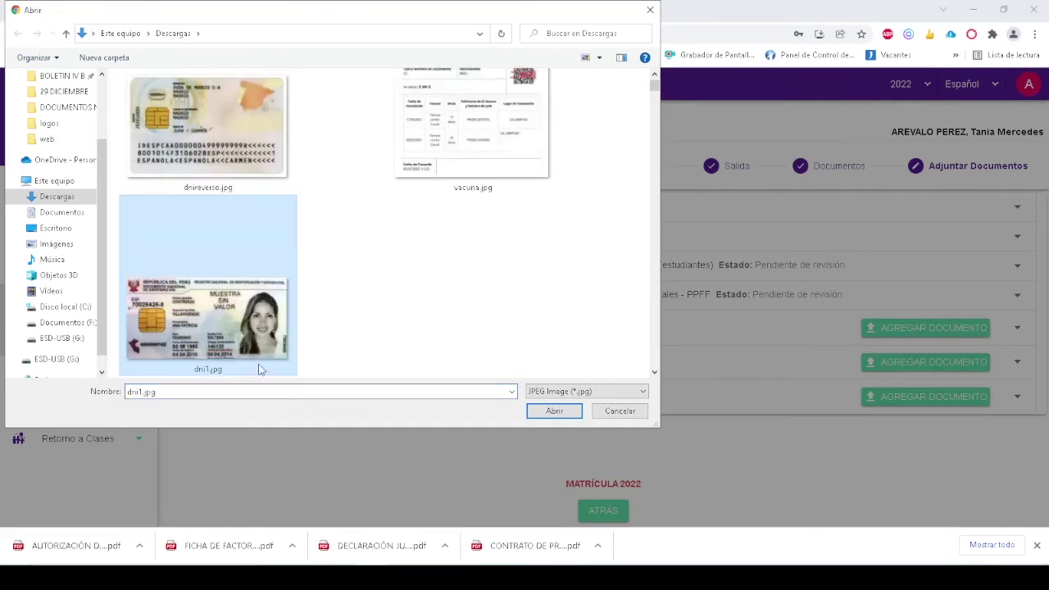
left_click(266, 174, "ctrl")
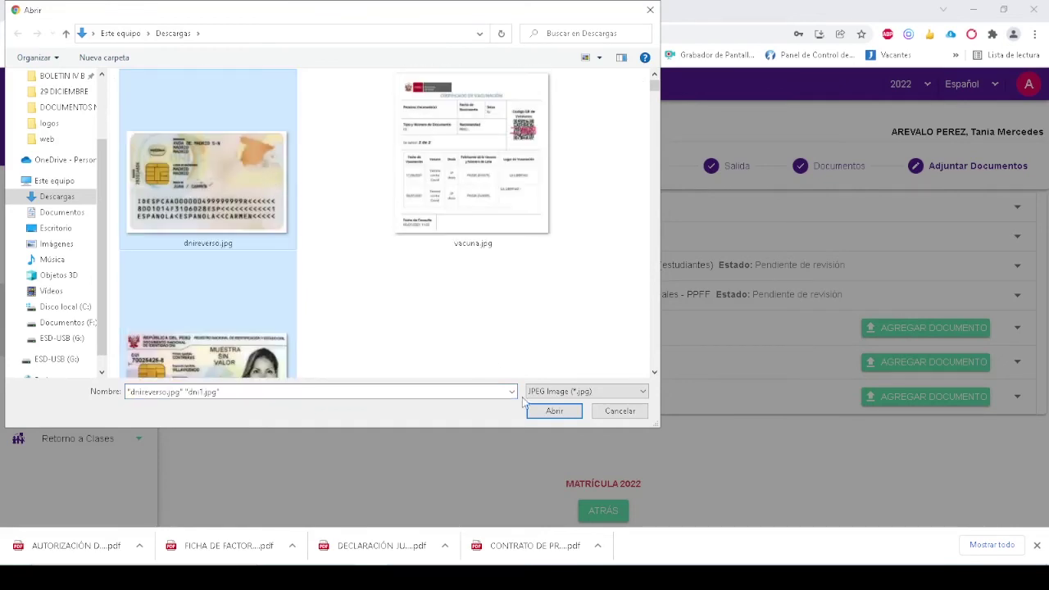
left_click(554, 410)
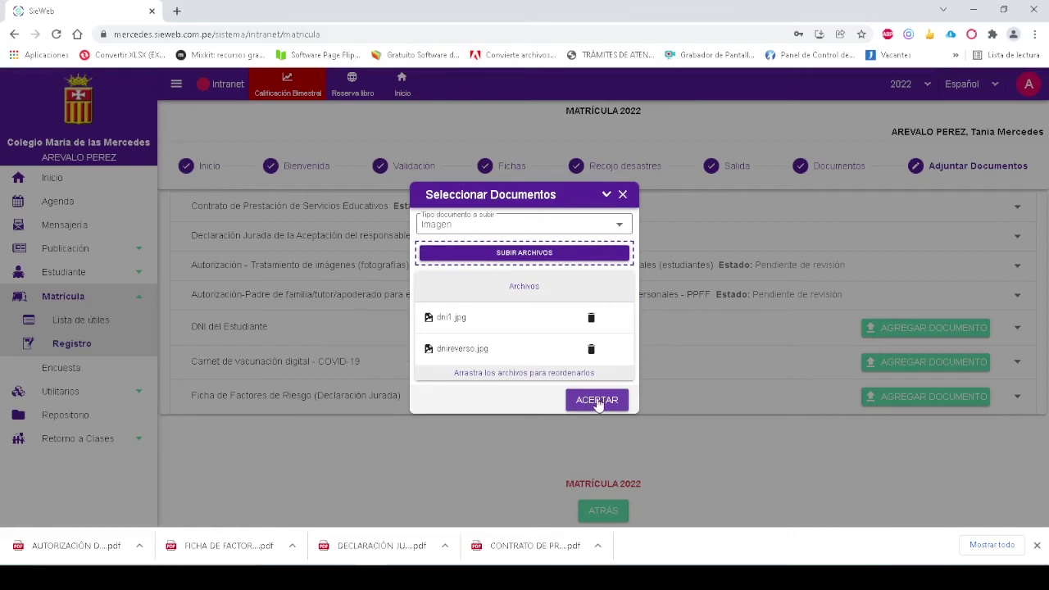
left_click(597, 400)
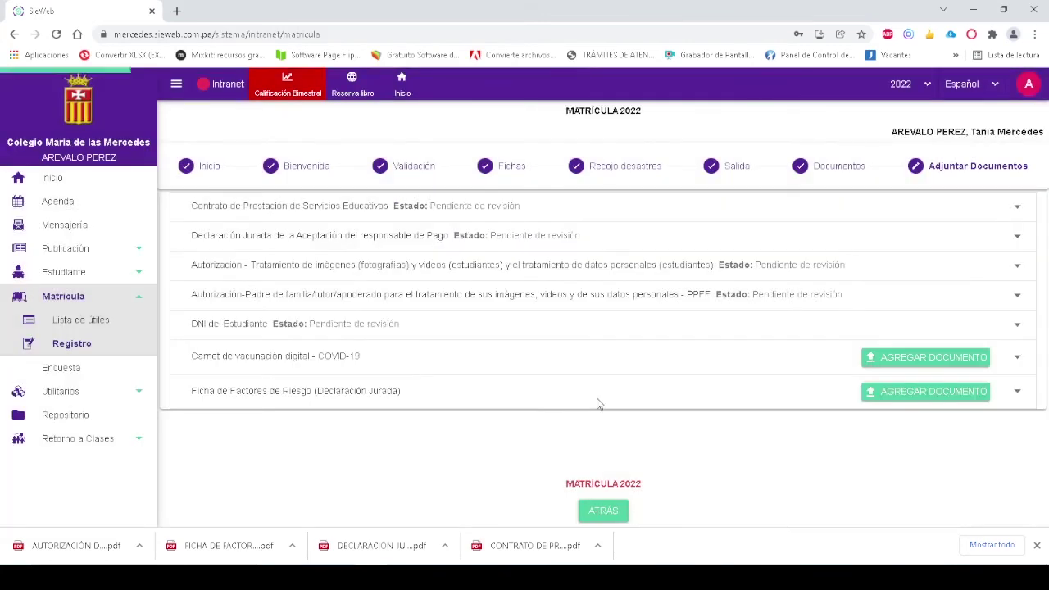
Upload vacuna.jpg as a single file for the COVID-19 vaccination card row
left_click(889, 358)
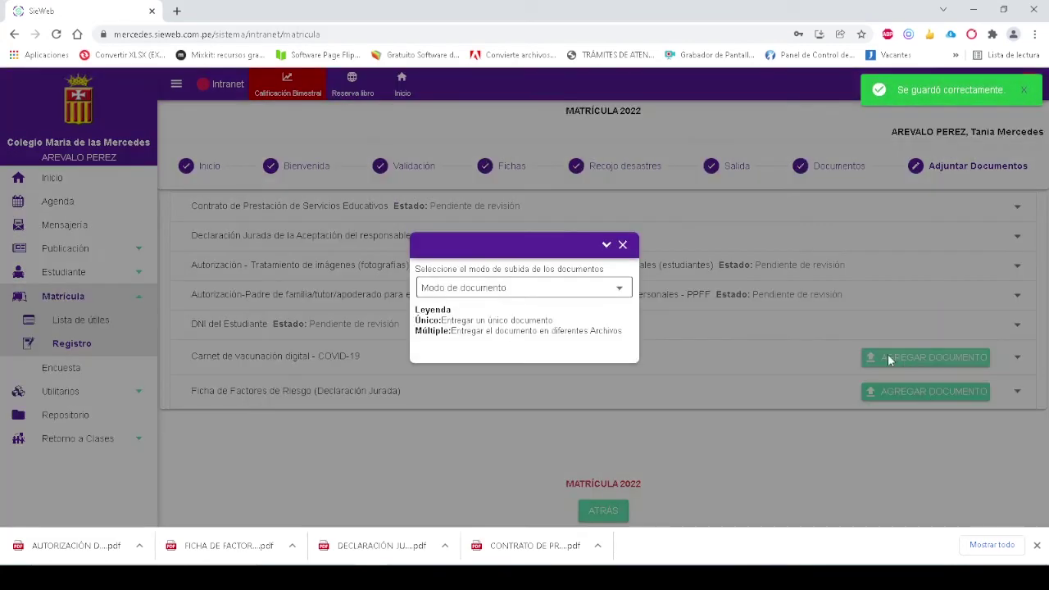
left_click(549, 295)
left_click(487, 295)
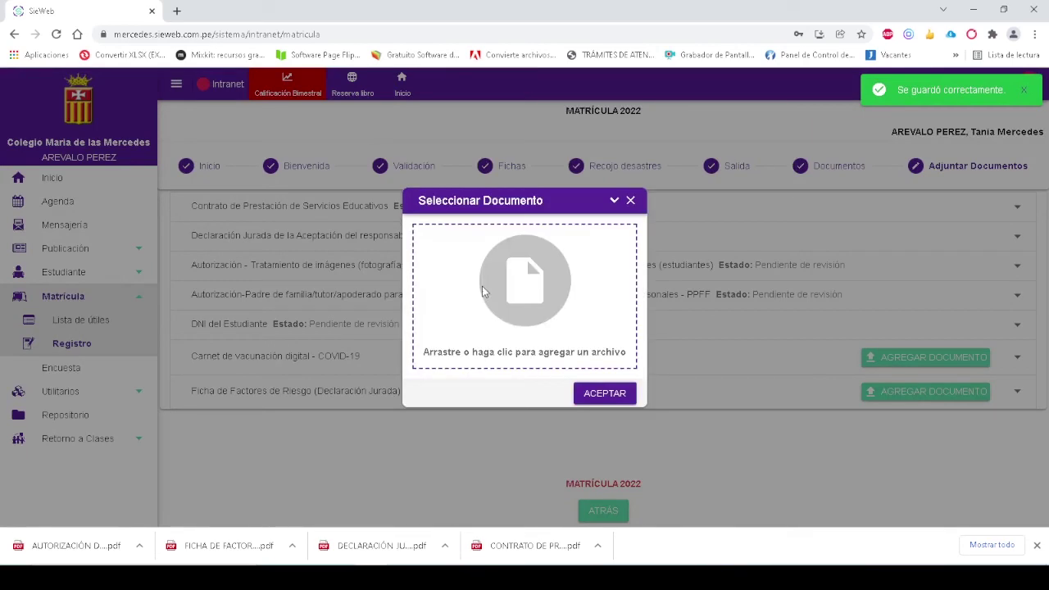
left_click(511, 300)
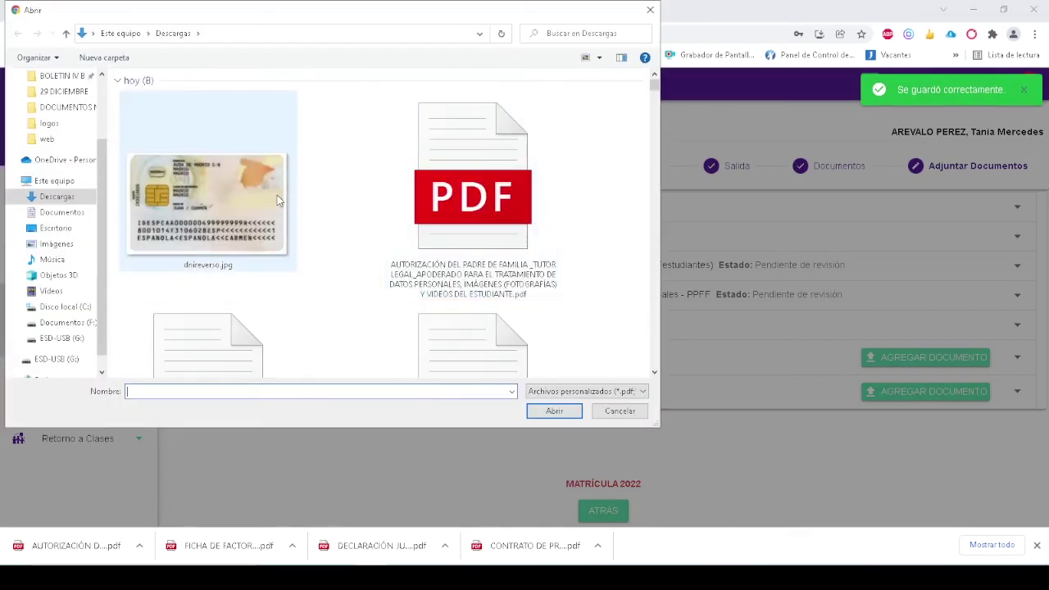
scroll(384, 206, "down", 6)
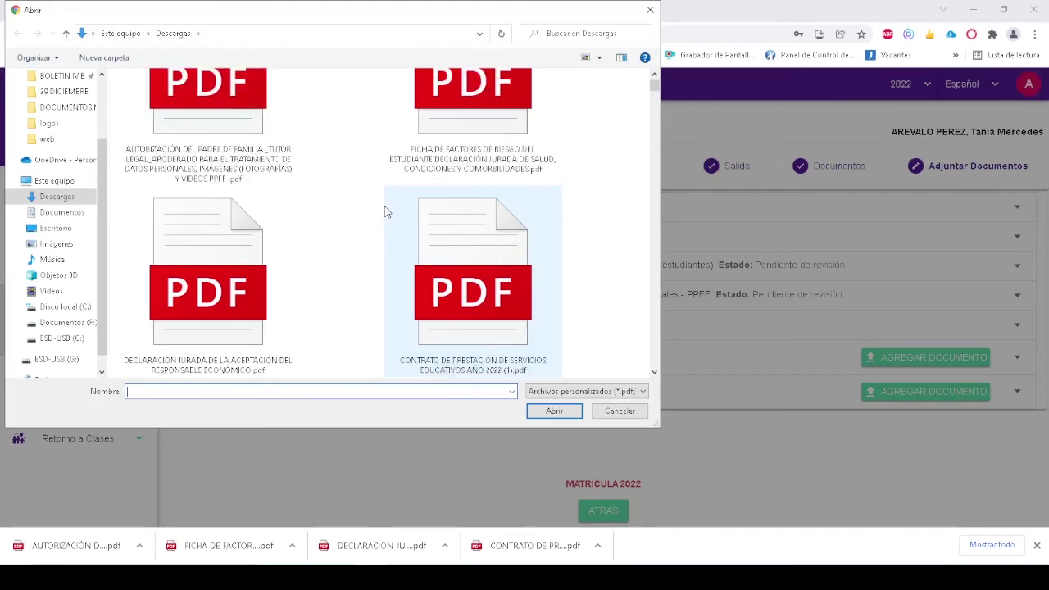
double_click(280, 226)
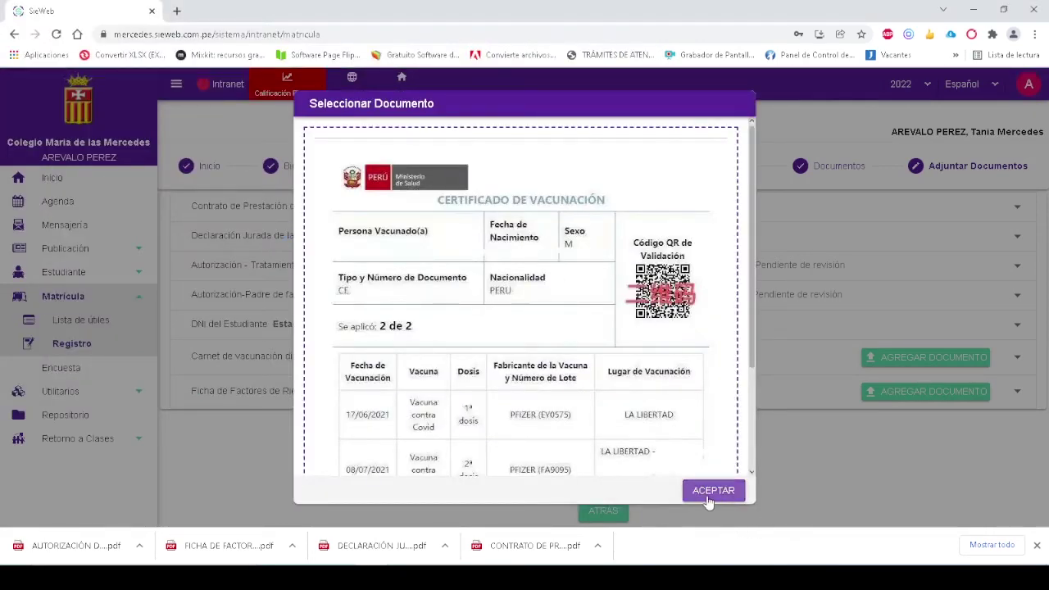
left_click(709, 494)
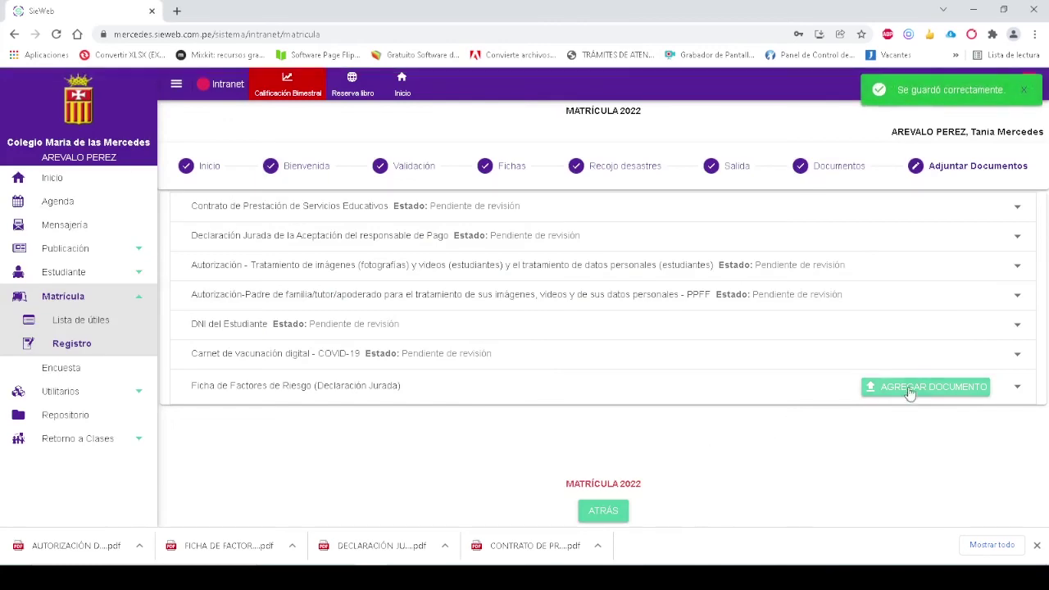
Upload the FICHA DE FACTORES DE RIESGO PDF as a single file for the risk-factors row
left_click(911, 389)
left_click(569, 295)
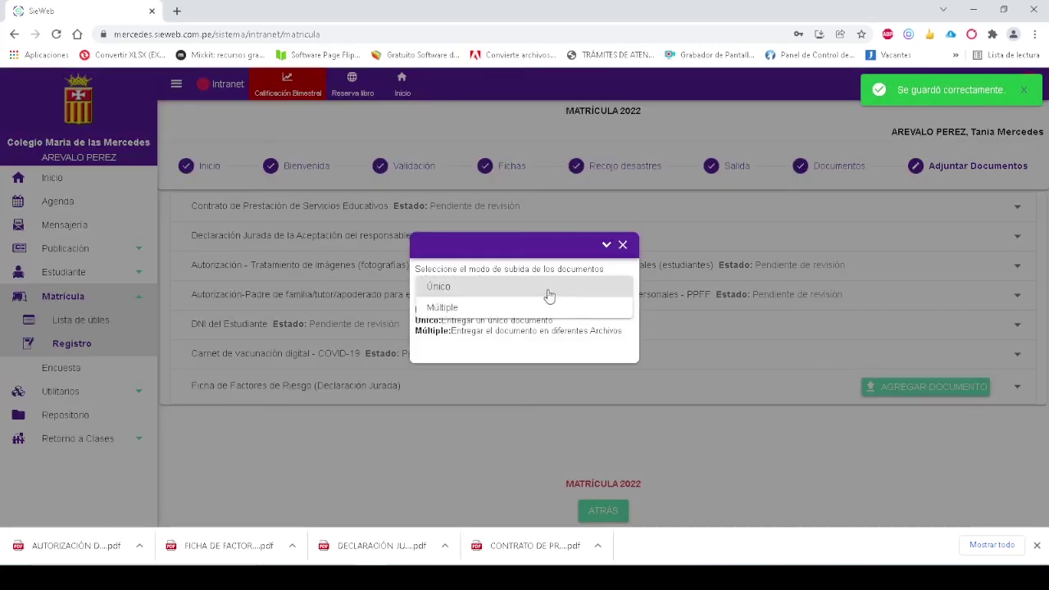
left_click(542, 292)
left_click(538, 292)
scroll(539, 293, "down", 4)
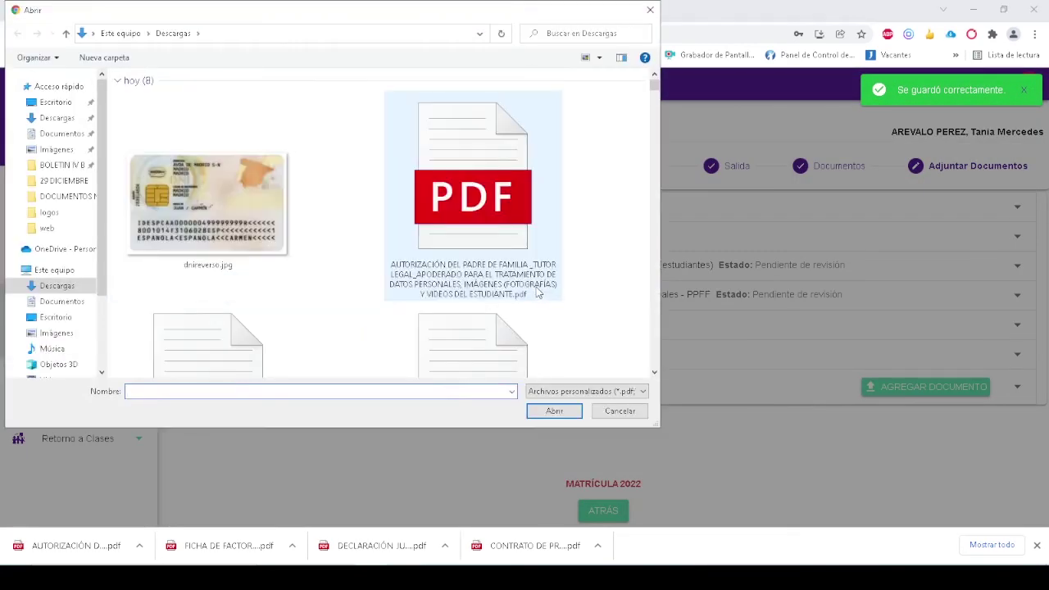
scroll(516, 246, "down", 2)
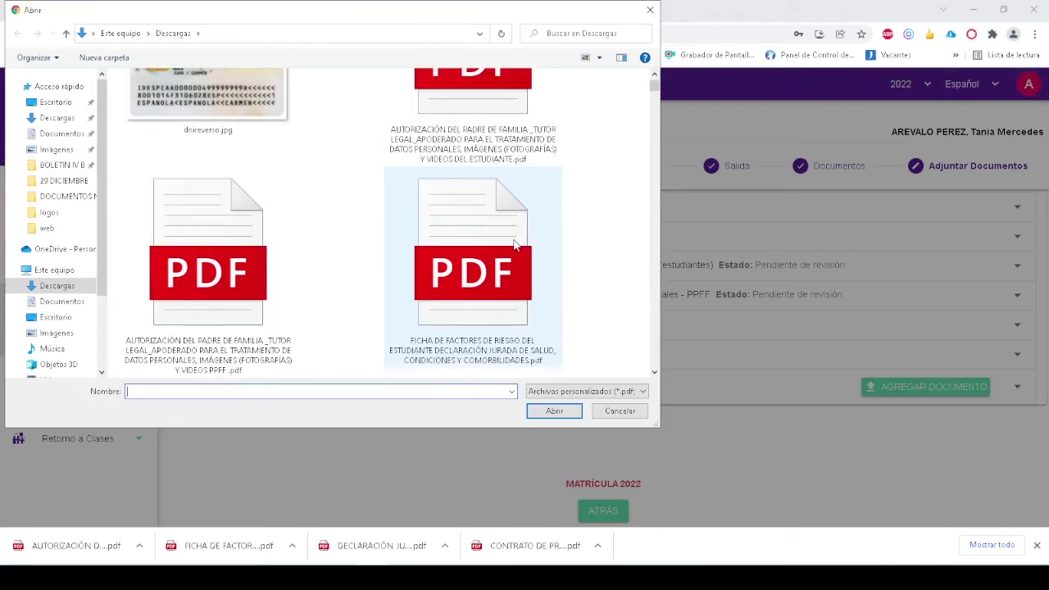
double_click(515, 244)
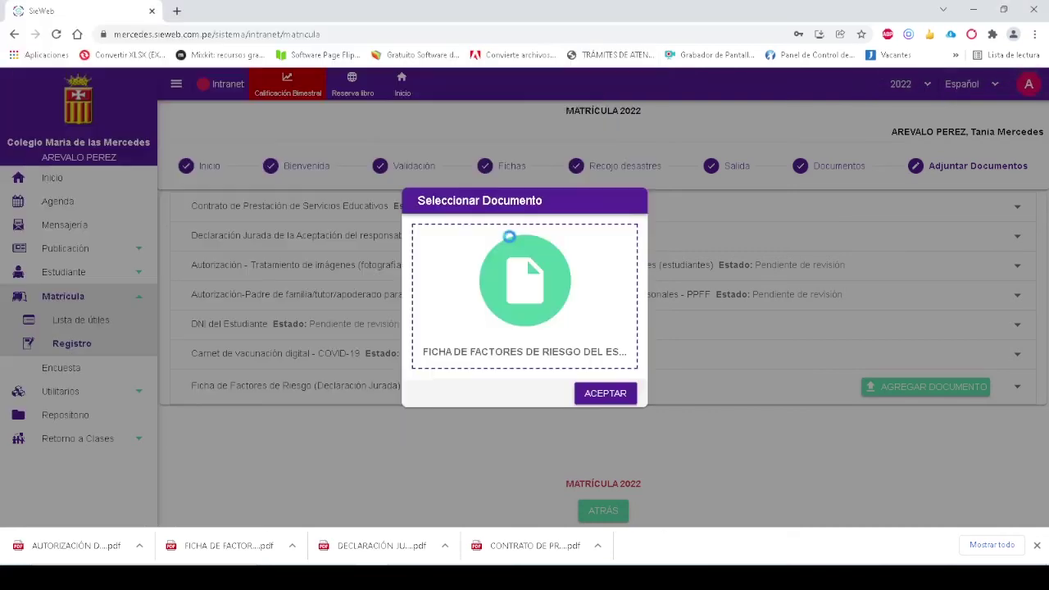
left_click(607, 394)
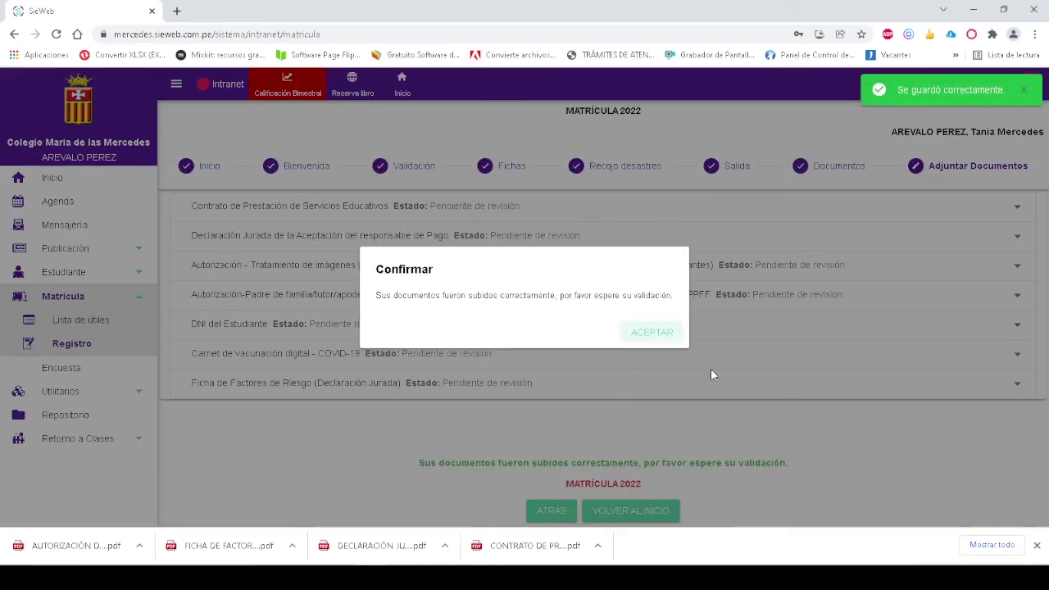
Dismiss the confirmation, return to the student list, and reopen the student's Matrícula 2022 enrolment
left_click(656, 336)
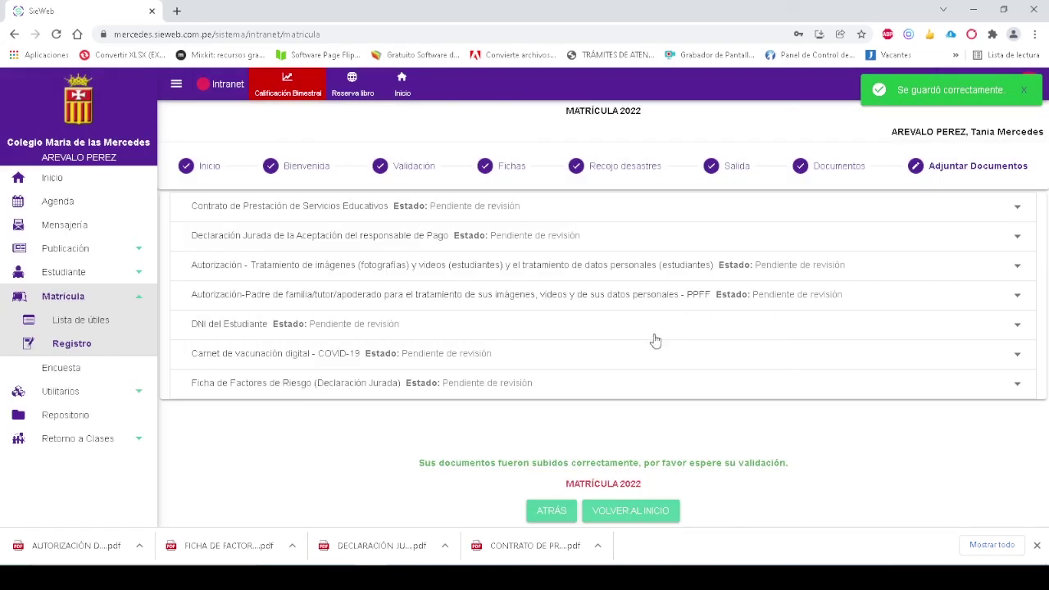
left_click(649, 511)
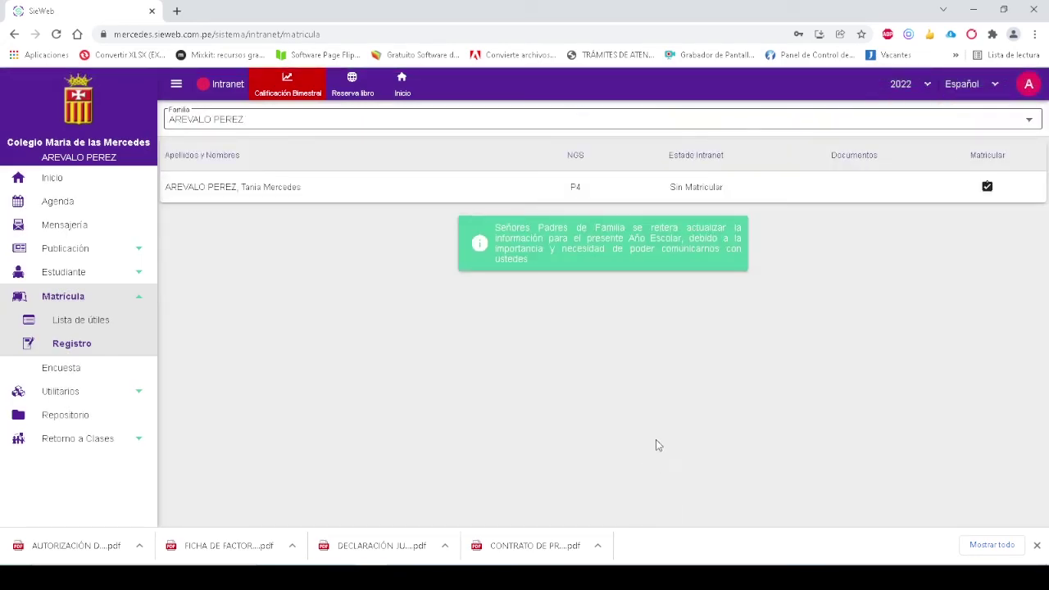
left_click(988, 188)
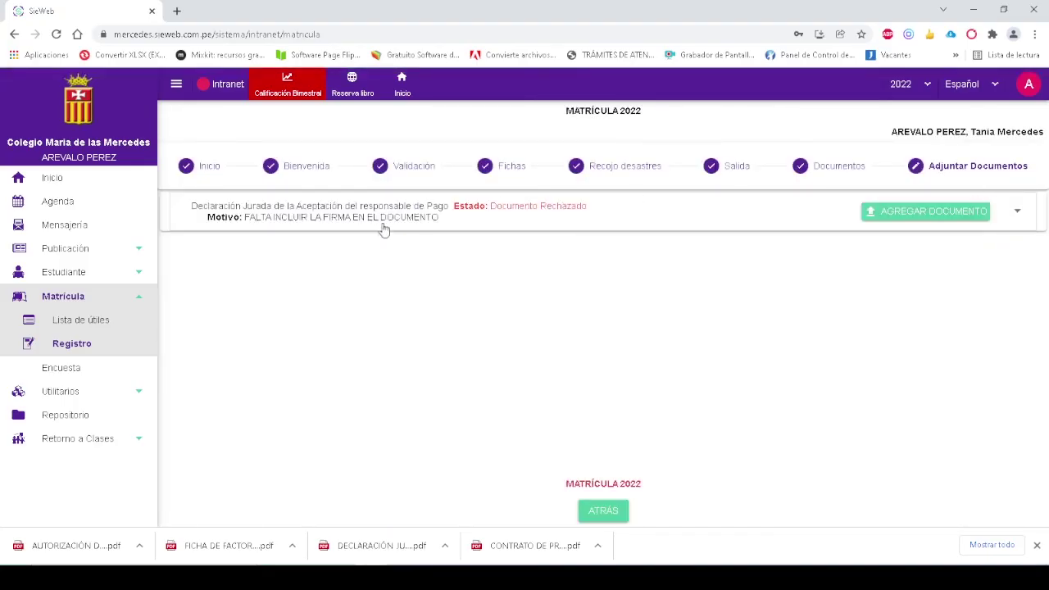
Re-upload the signed DECLARACIÓN JURADA PDF as a single file for the rejected payment declaration
left_click(906, 215)
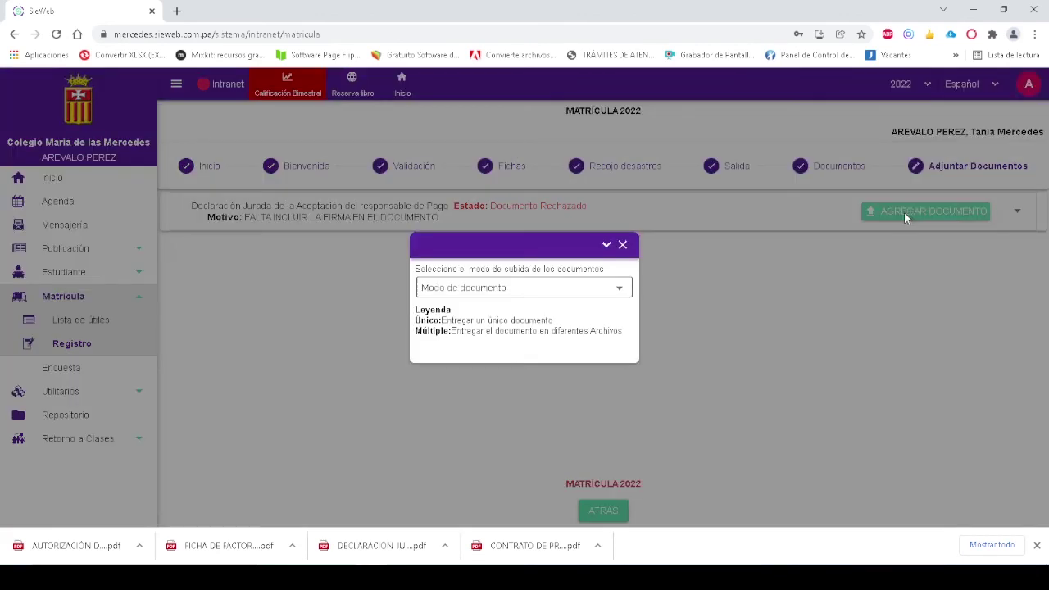
left_click(553, 287)
left_click(521, 293)
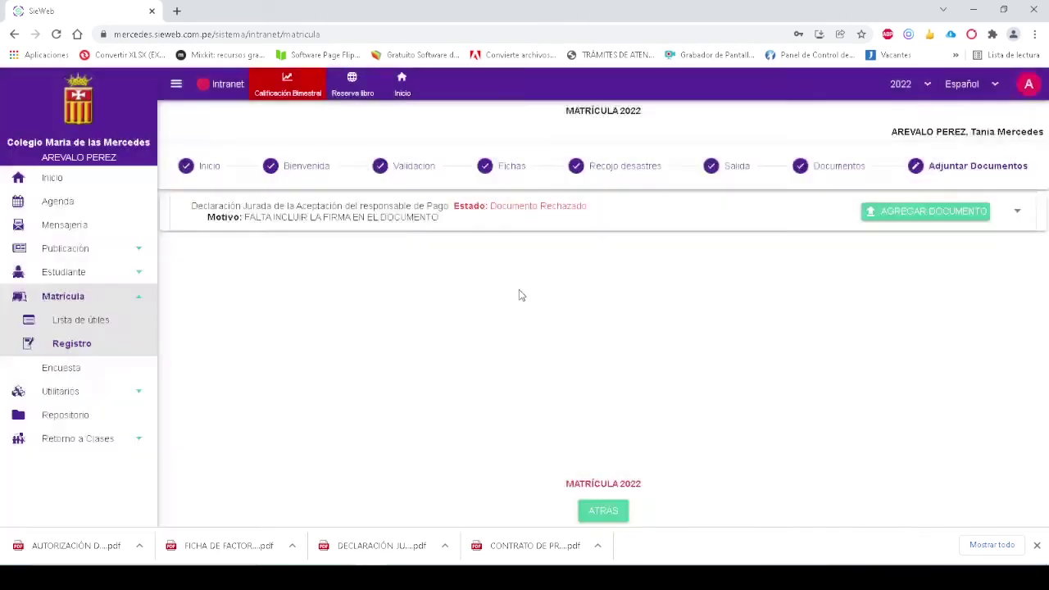
left_click(538, 300)
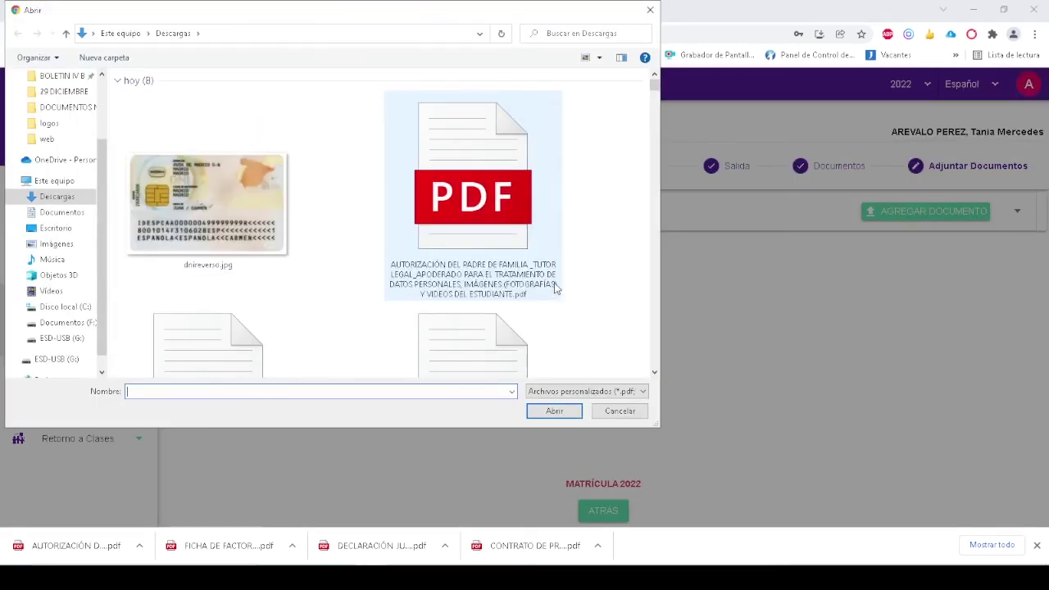
scroll(554, 286, "down", 2)
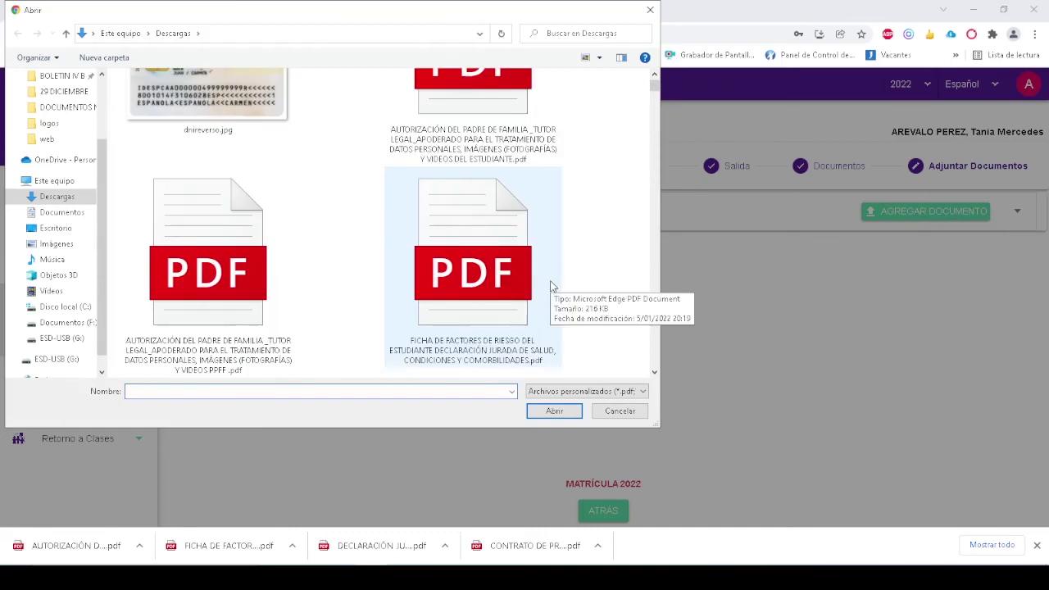
scroll(551, 287, "down", 3)
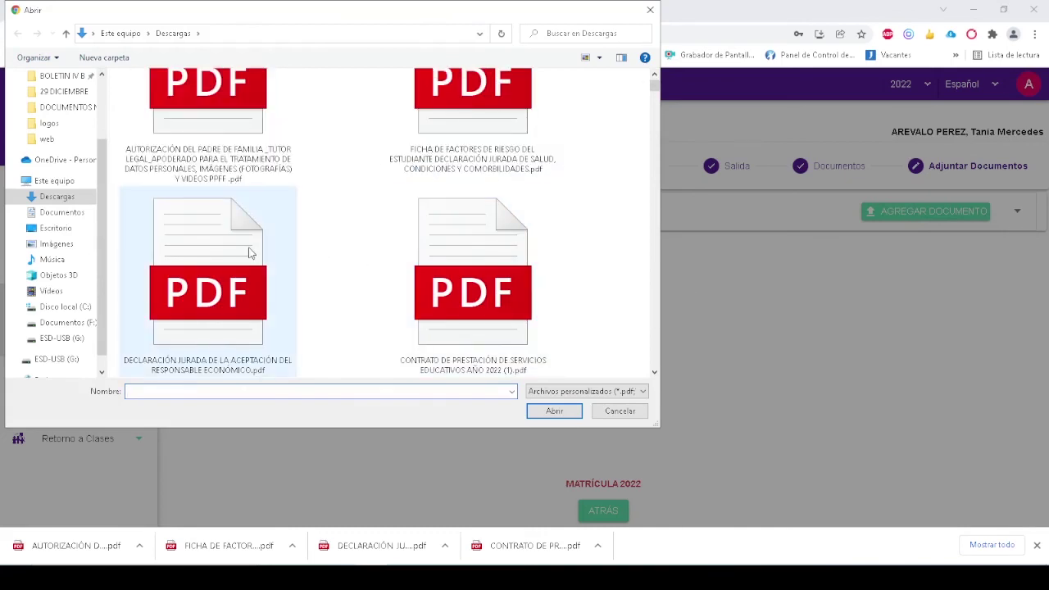
double_click(249, 254)
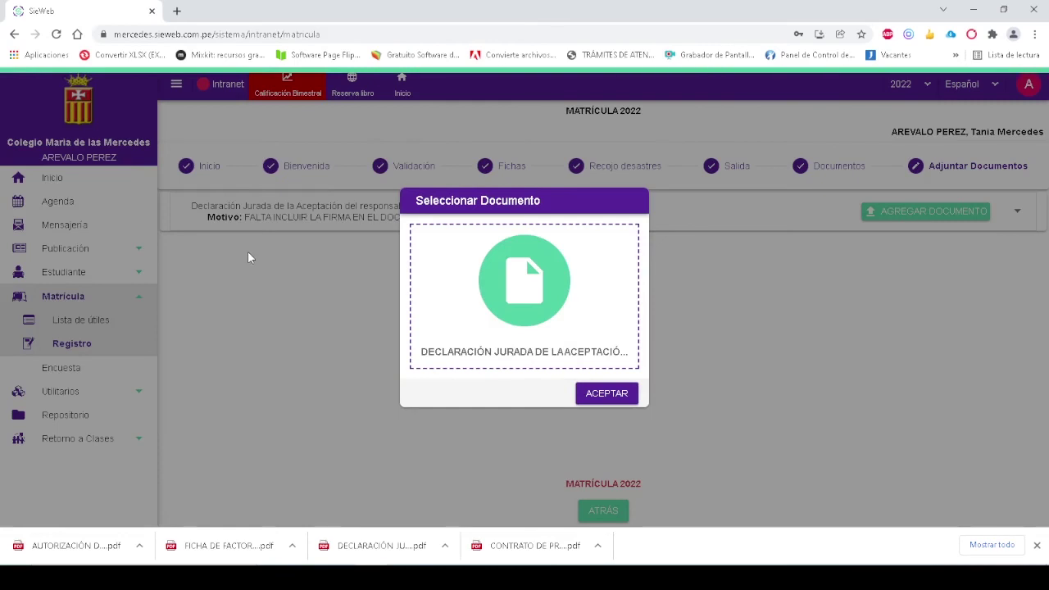
left_click(604, 395)
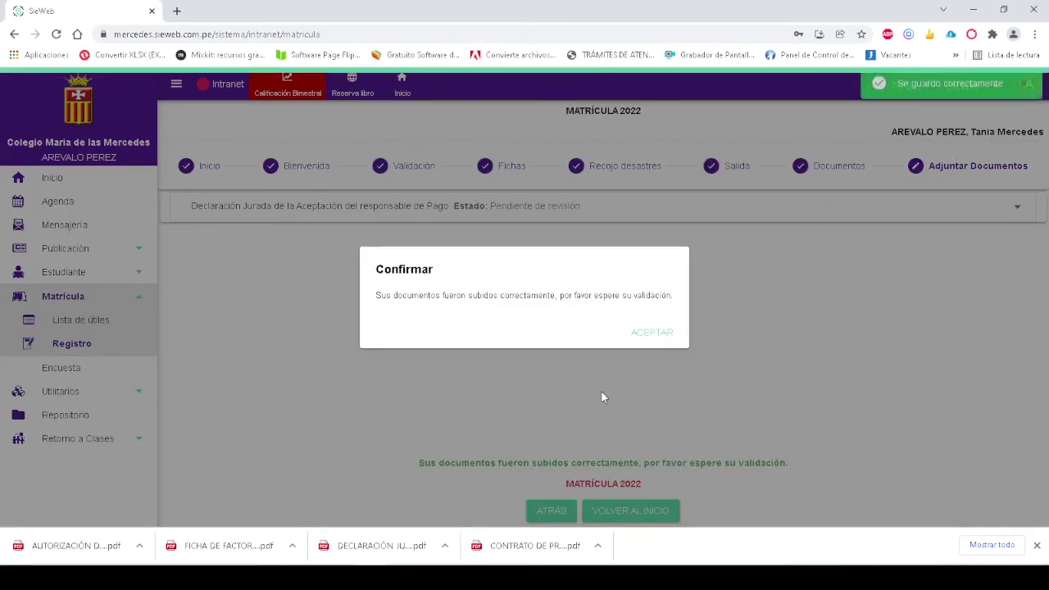
left_click(662, 339)
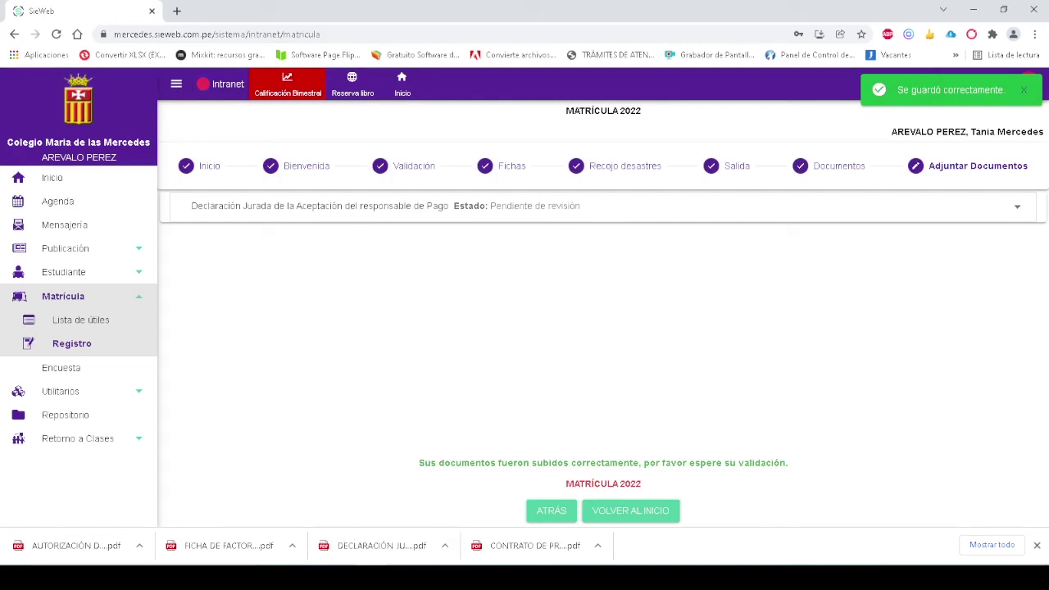
Finalize the student's Matrícula 2022 enrolment, reaching the five Reportes a Imprimir, then return to the student list
left_click(624, 511)
left_click(1036, 544)
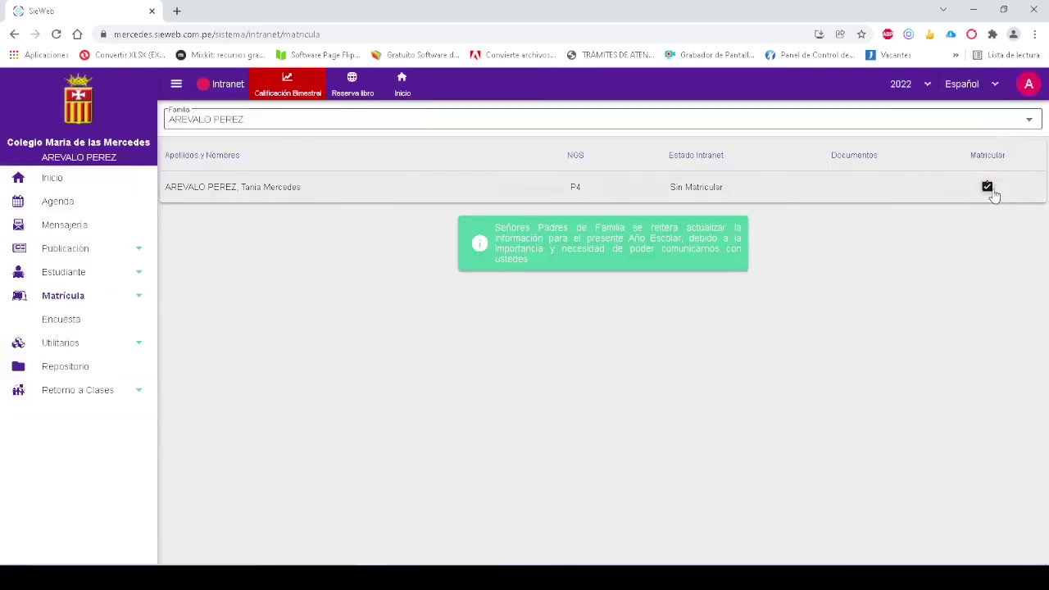
left_click(987, 188)
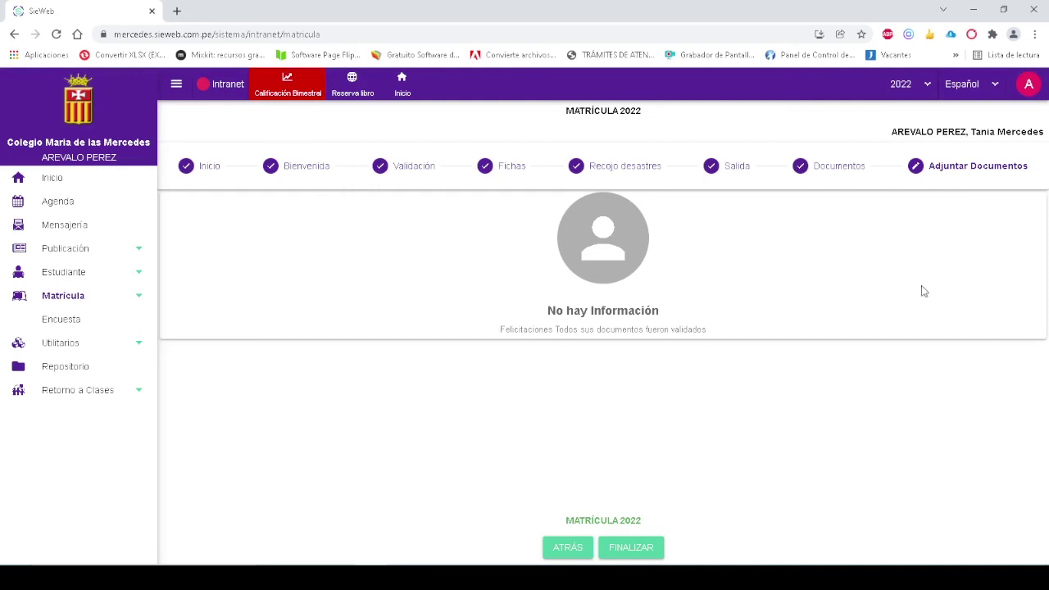
left_click(639, 549)
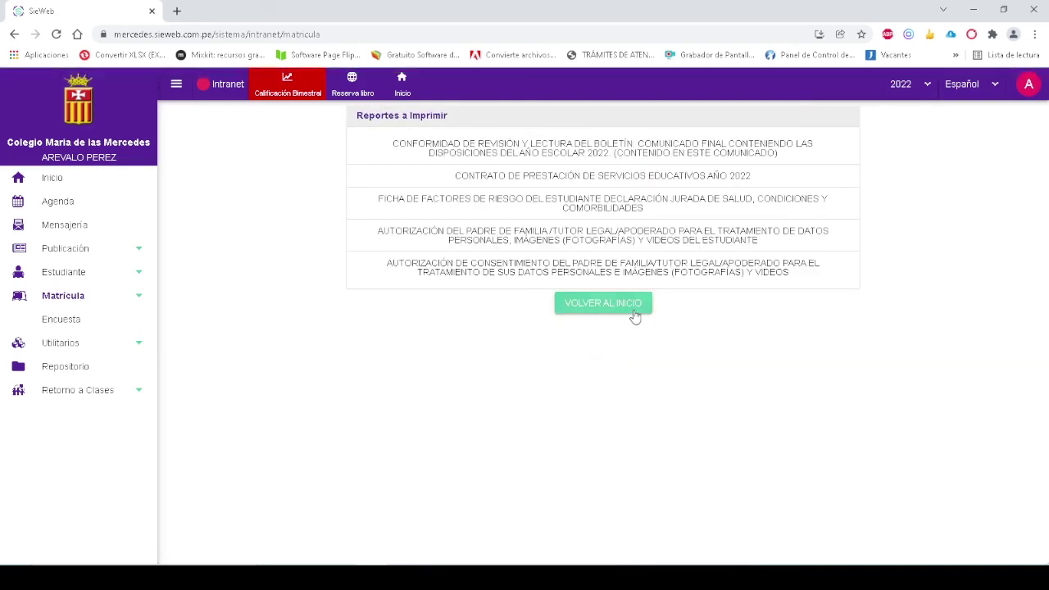
left_click(634, 317)
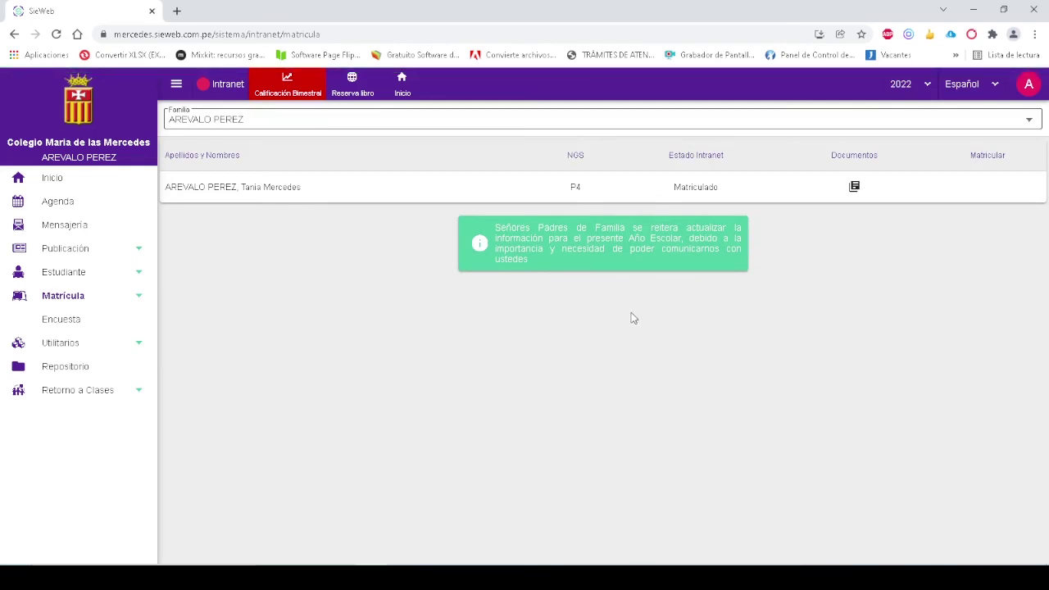